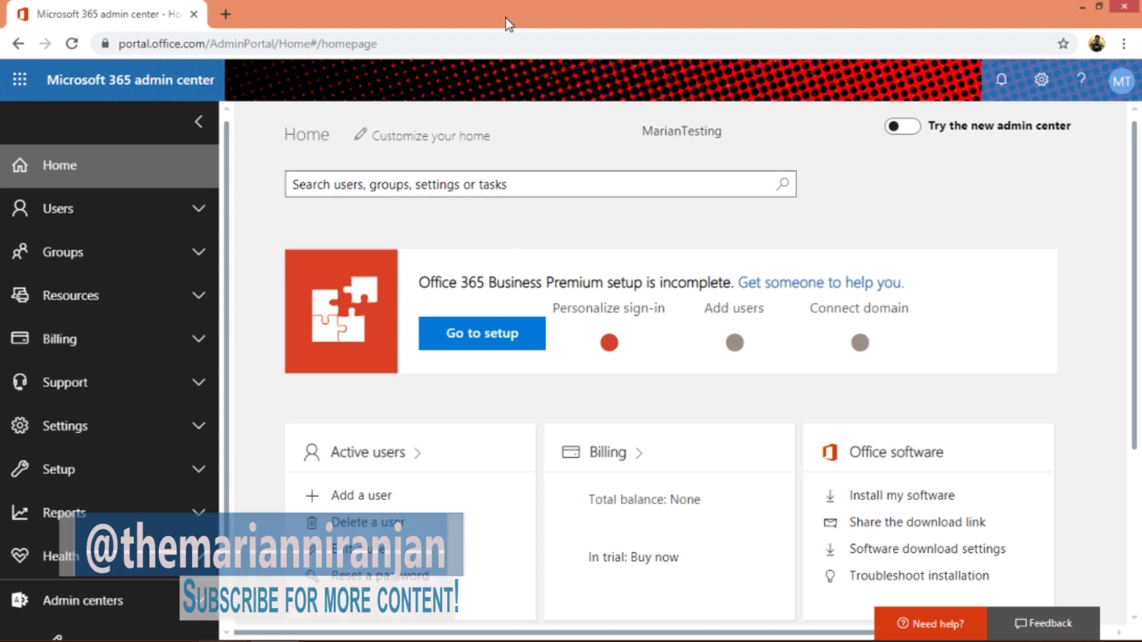
- Go to Users > Active users, where two existing accounts are listed
click(96, 224)
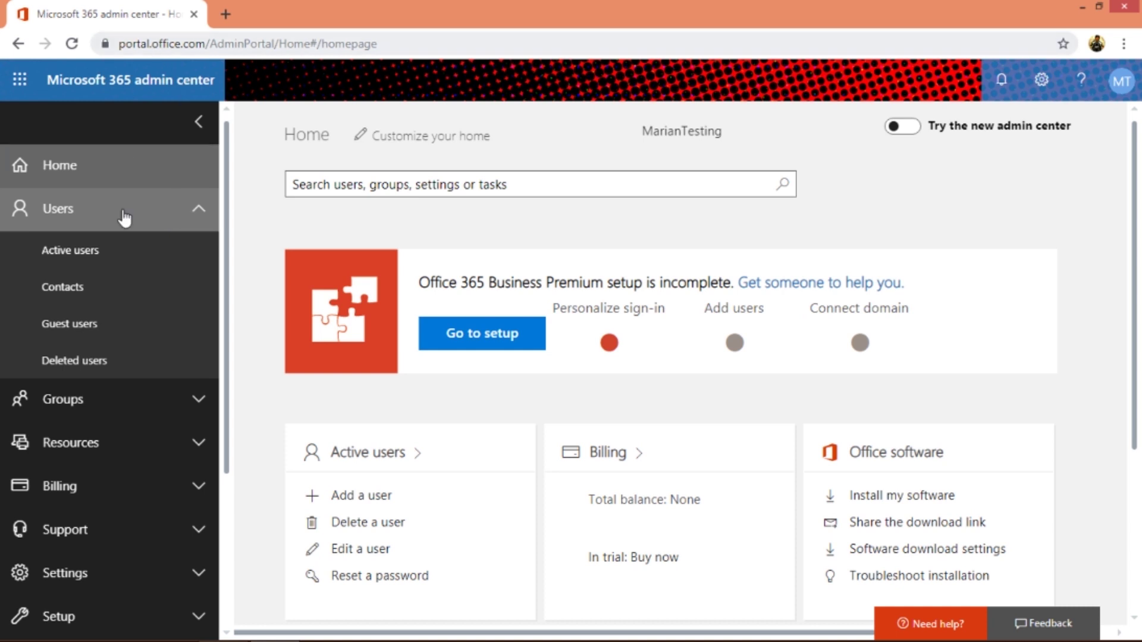
click(120, 257)
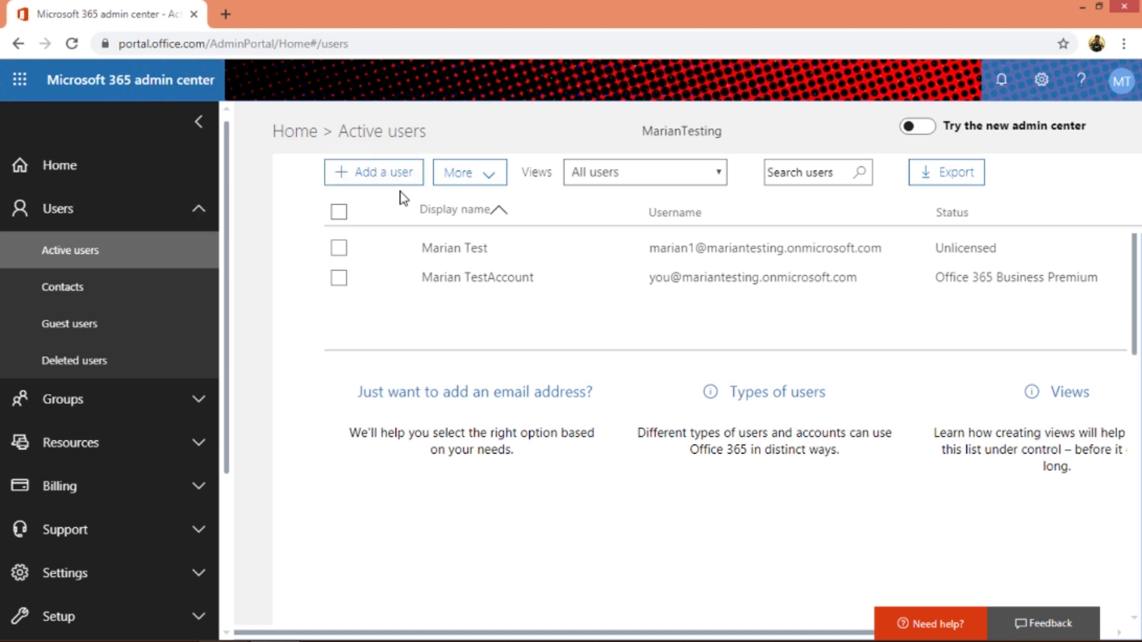
- Start a new user and enter their first name, last name and display name
click(386, 167)
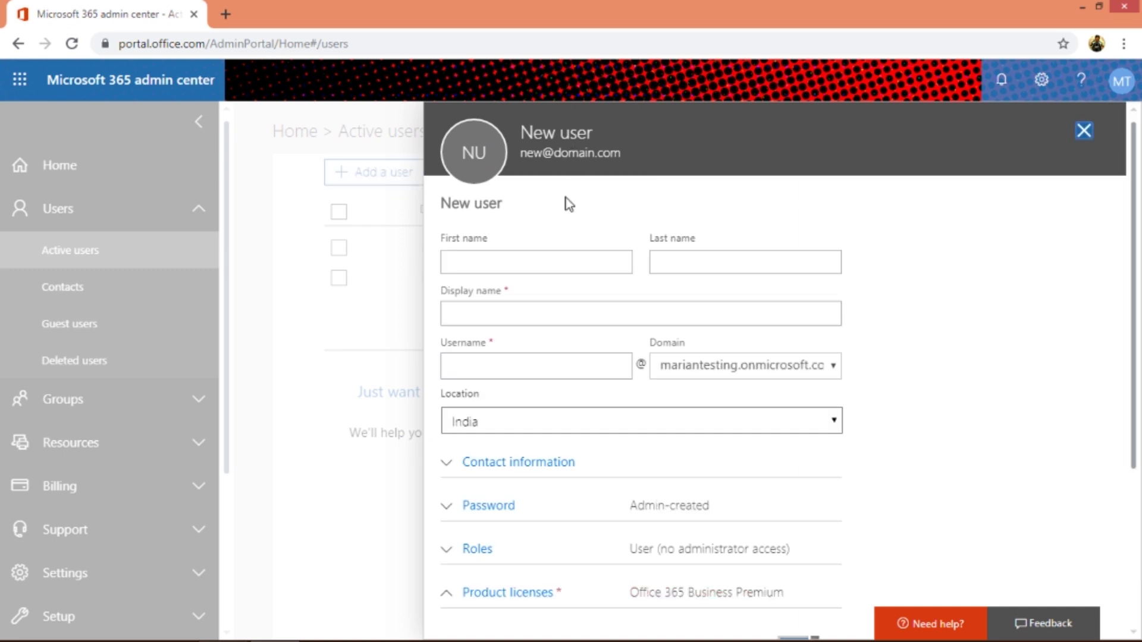
click(543, 266)
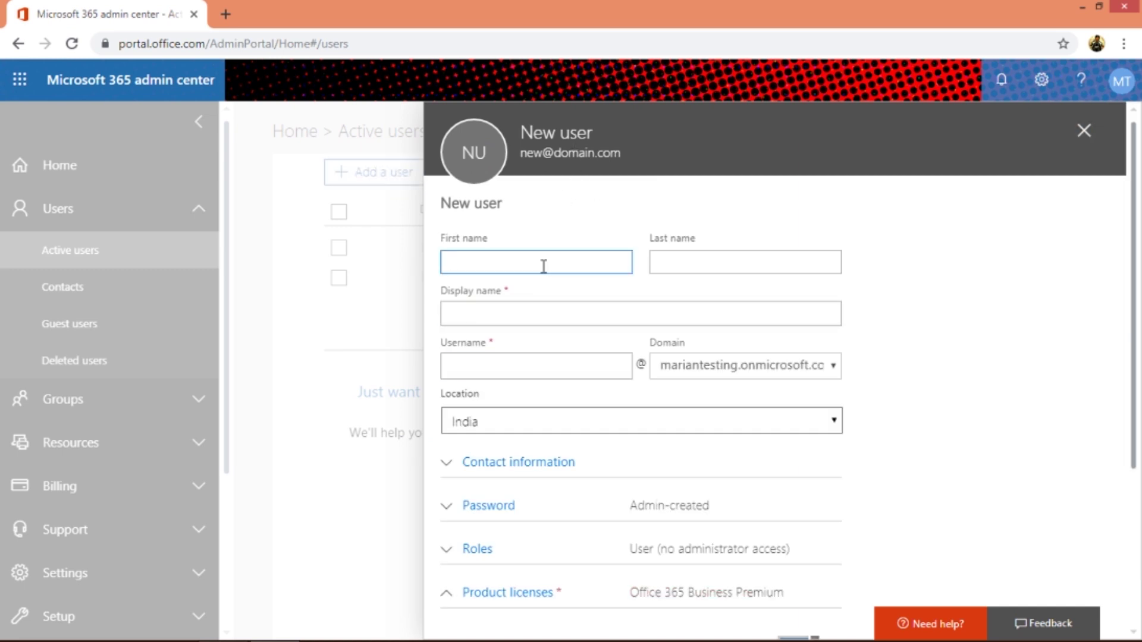
text(Man)
click(559, 309)
click(556, 311)
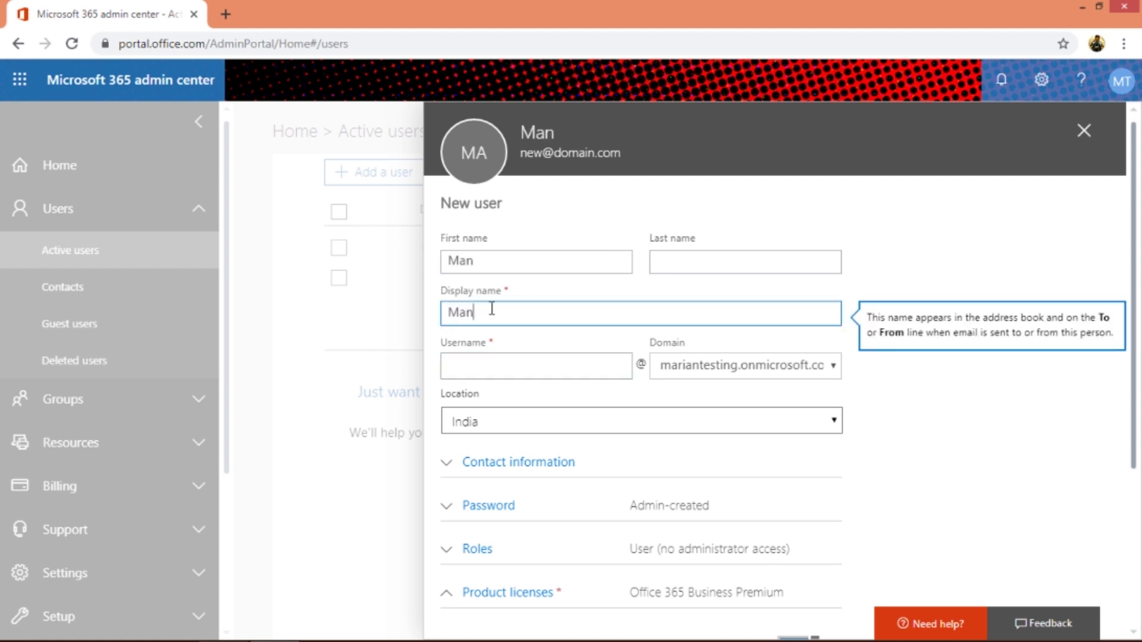
click(711, 269)
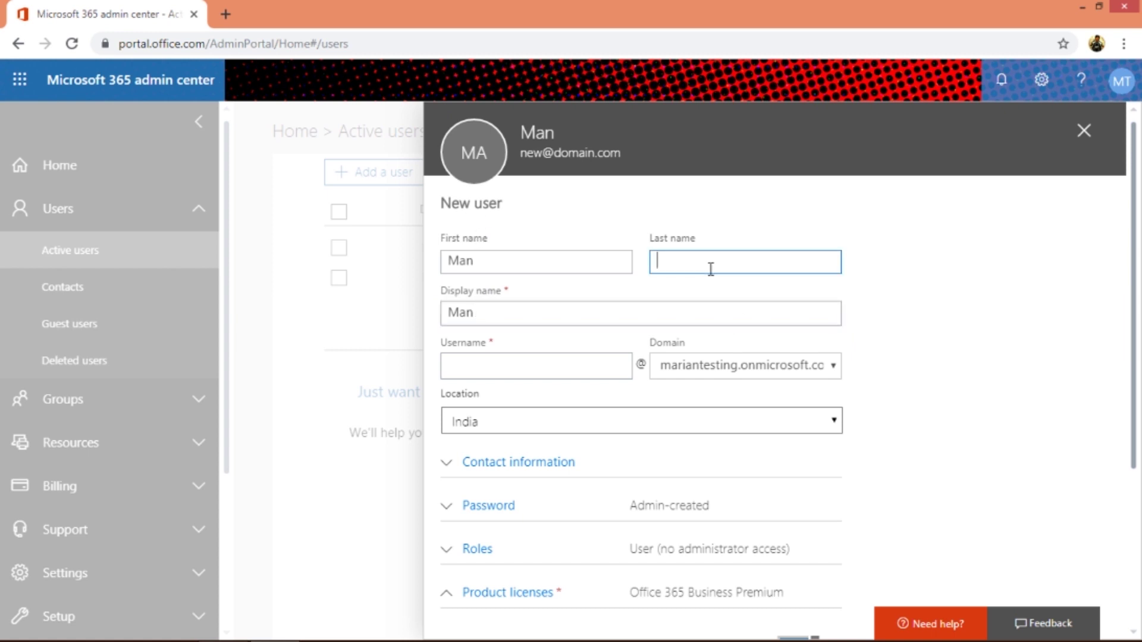
text(Man 1)
click(518, 308)
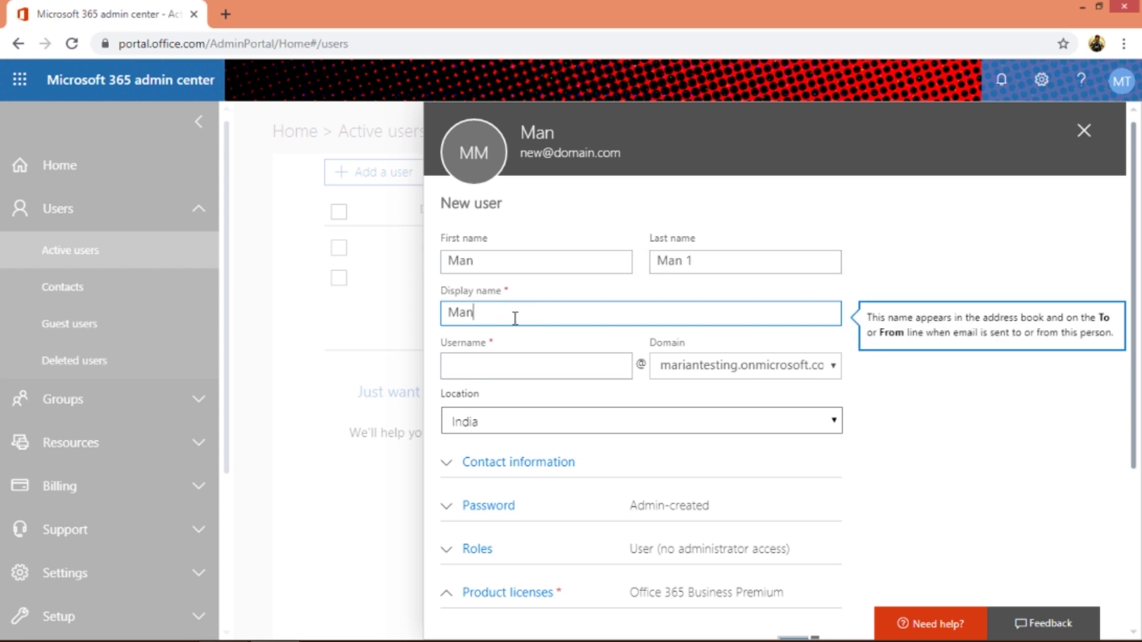
text(n)
- Paste the display name as the username, keeping the existing domain and checking location
click(502, 363)
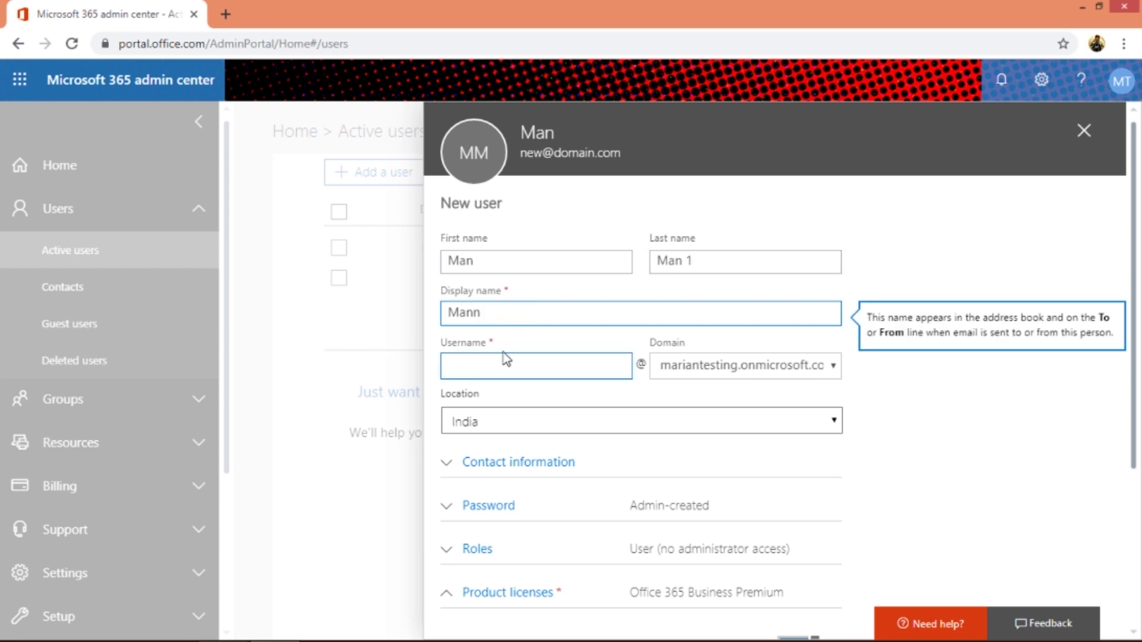
double_click(472, 308)
key(ctrl+c)
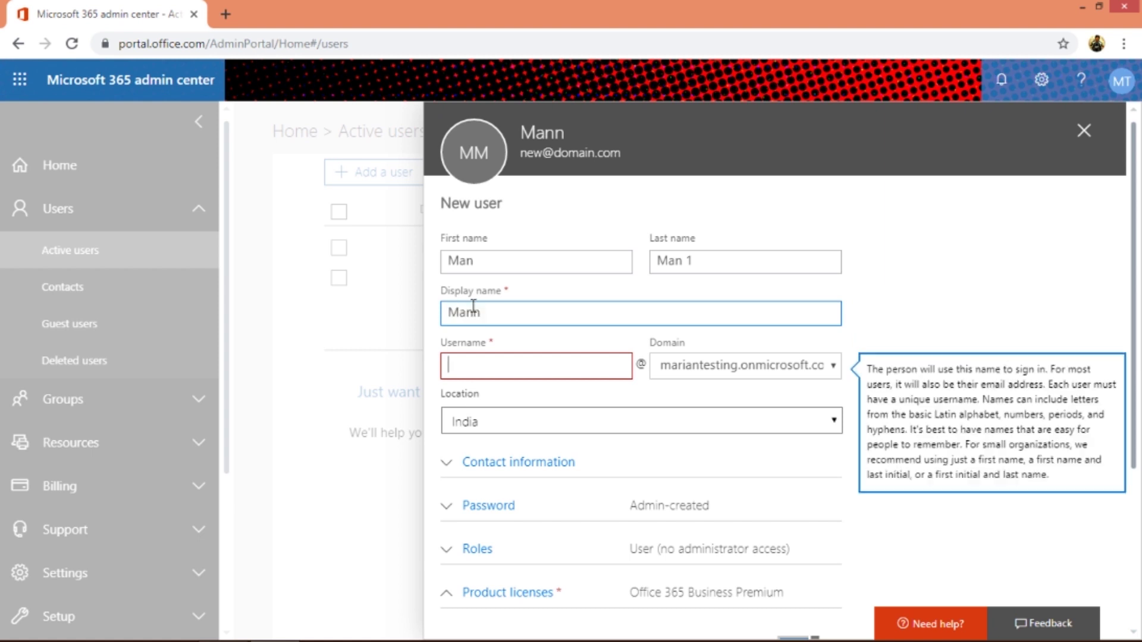
click(471, 360)
key(ctrl+v)
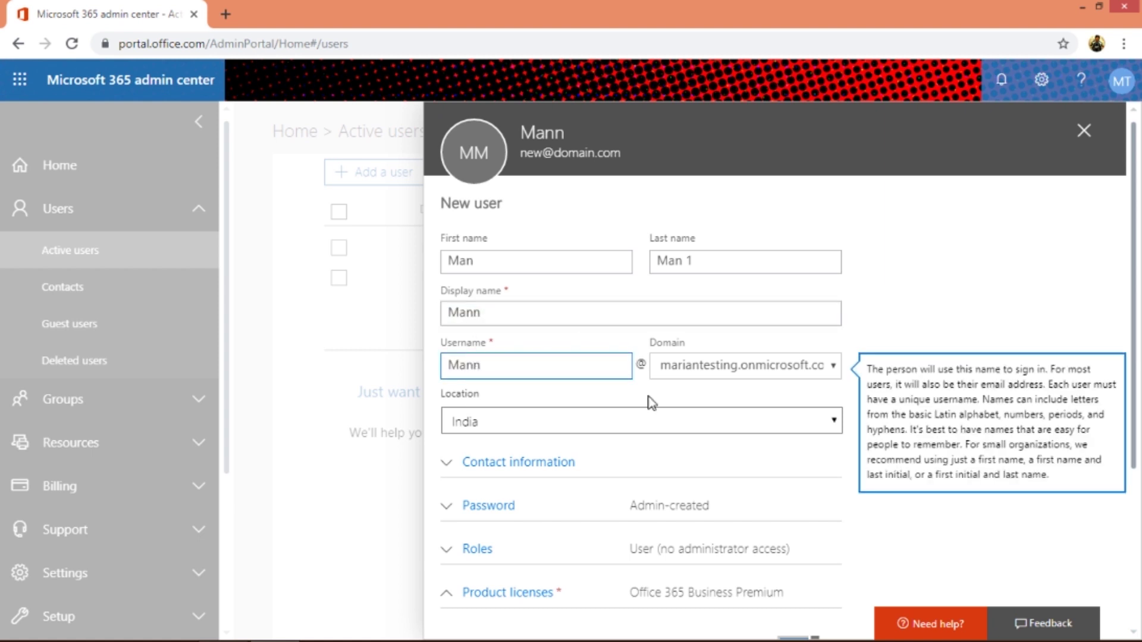
click(709, 365)
click(712, 369)
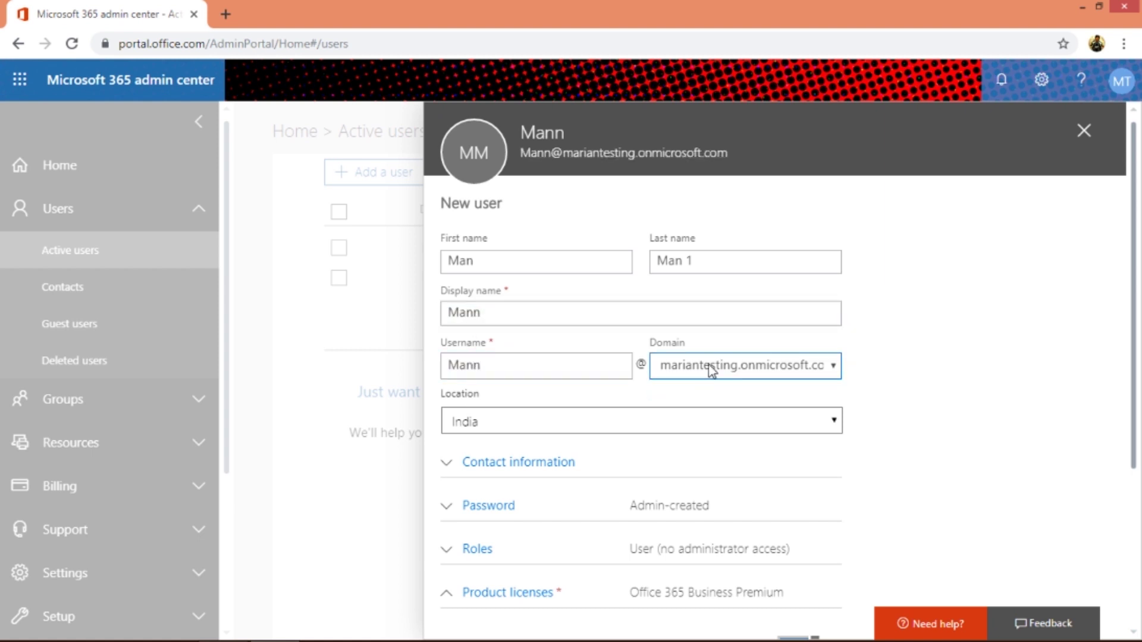
click(777, 375)
click(777, 376)
click(675, 425)
click(676, 426)
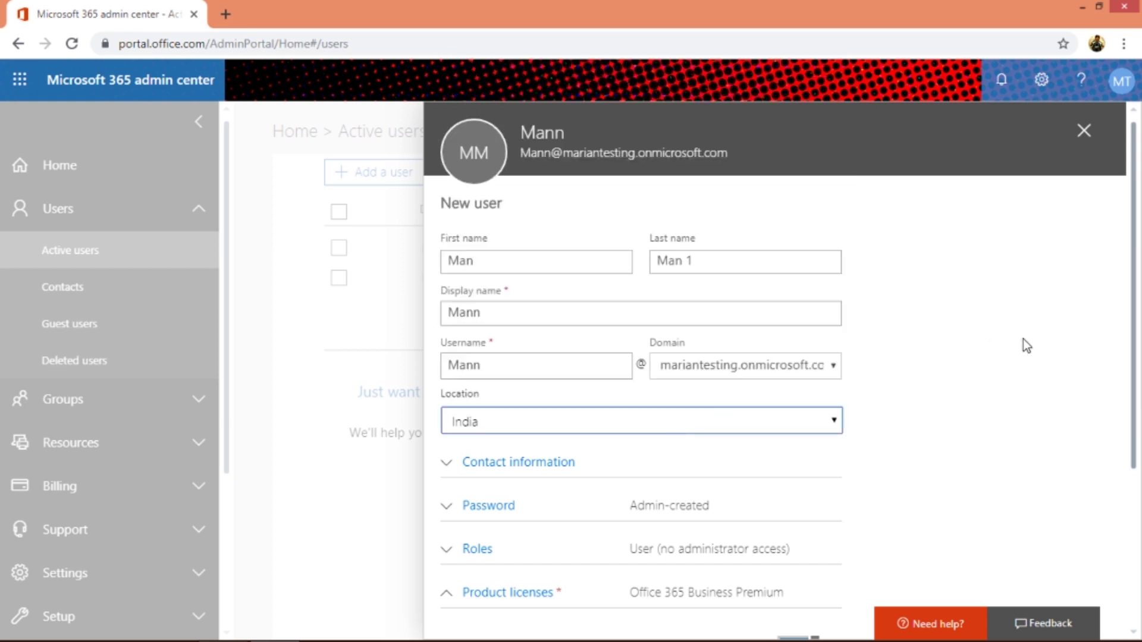
- Enter 'Analyst' as the job title under the new user's Contact information
drag(1135, 392, 1133, 492)
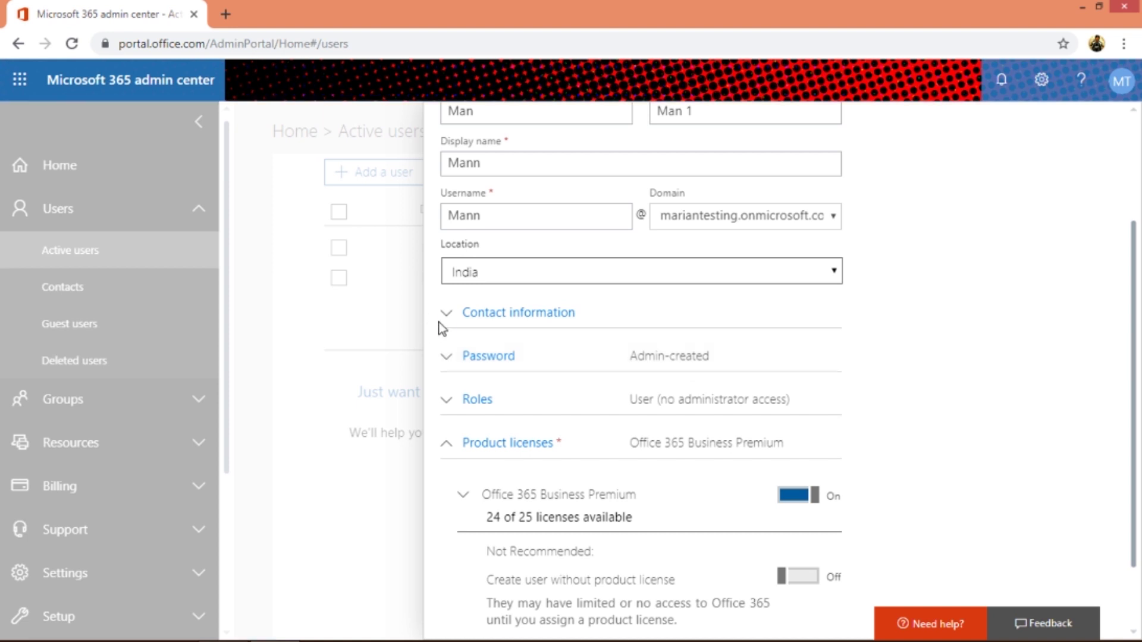
click(448, 319)
click(513, 378)
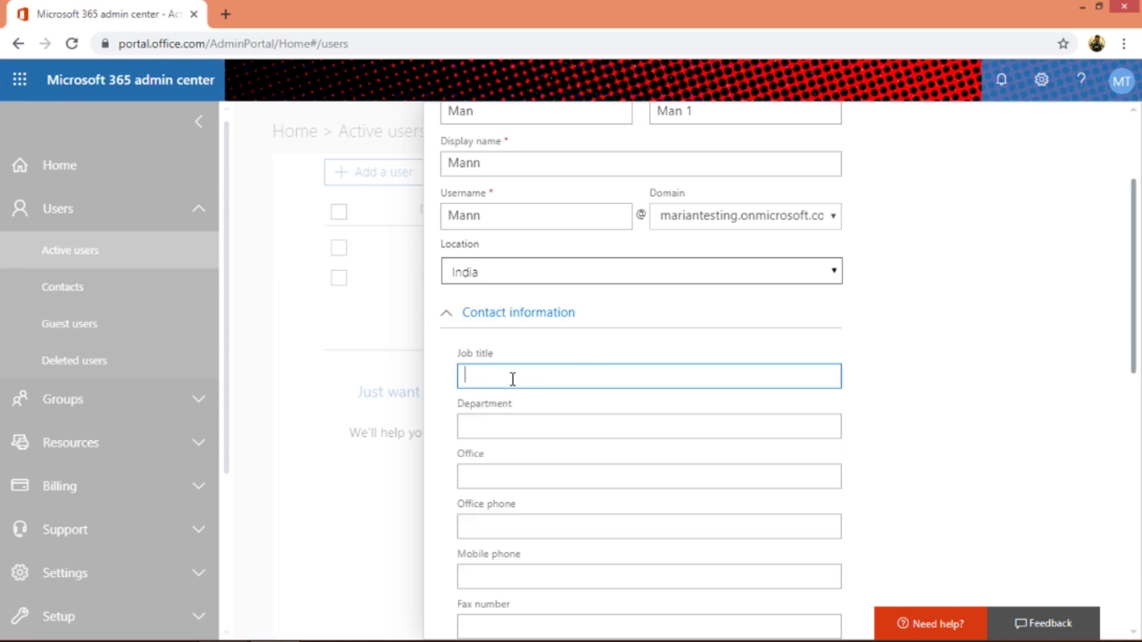
text(Analyst)
drag(1134, 365, 1125, 339)
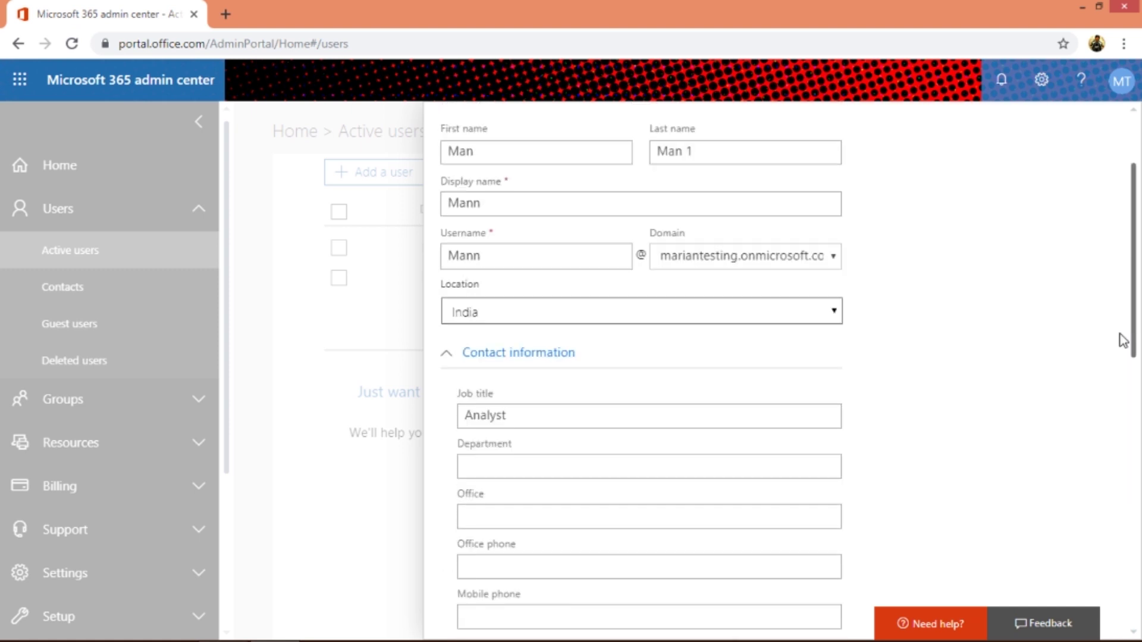
click(463, 358)
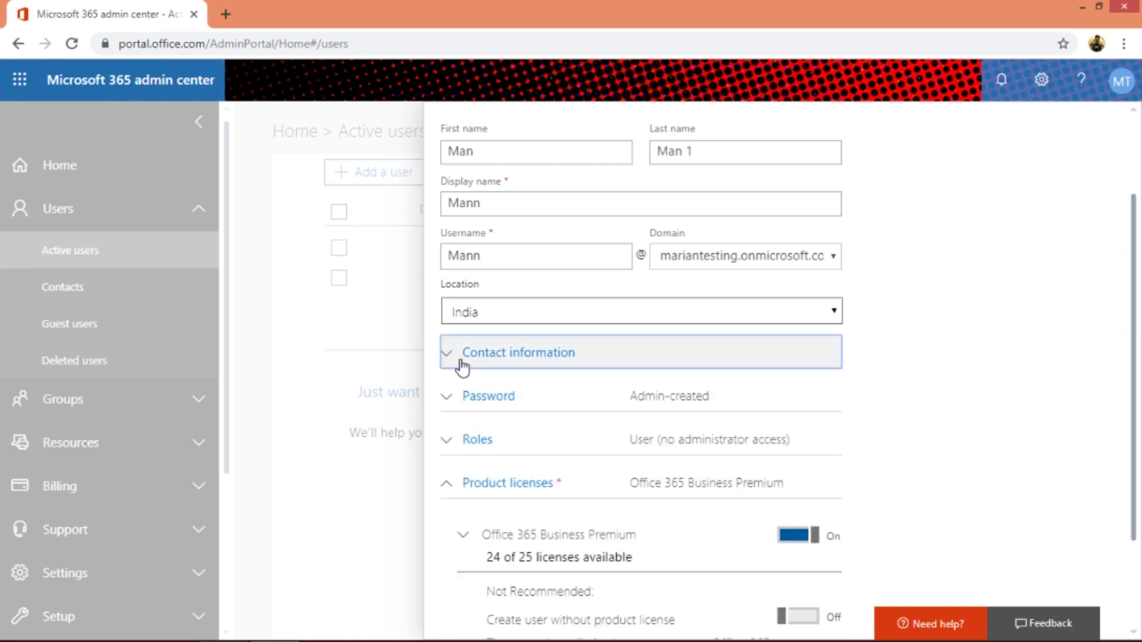
- Choose Auto-generate password in the new user's Password settings
click(463, 397)
click(519, 508)
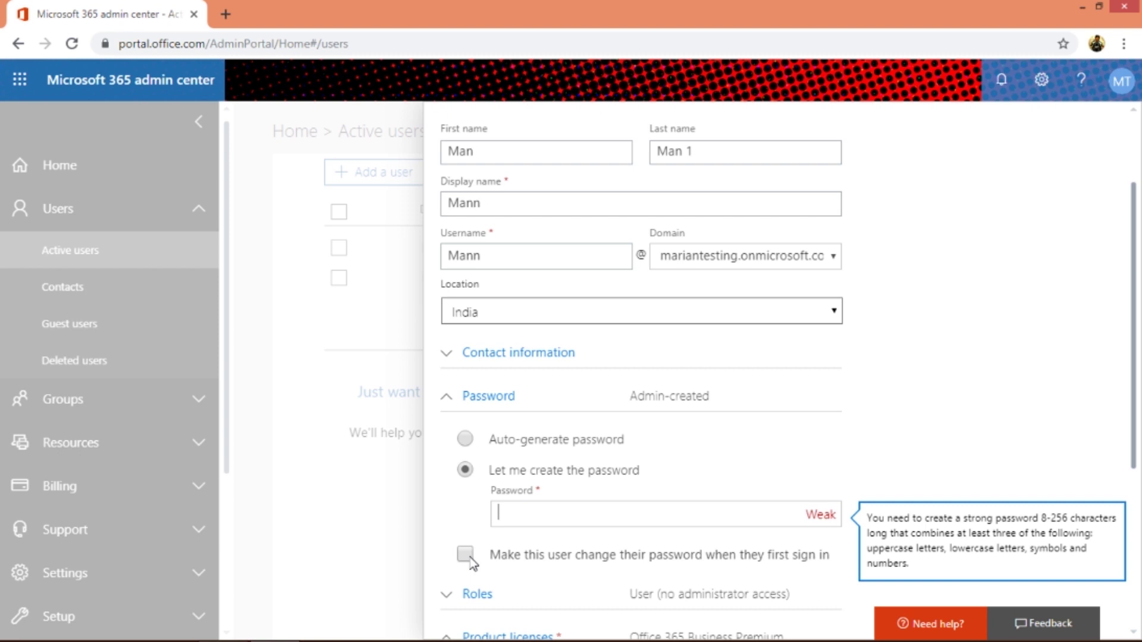
click(466, 443)
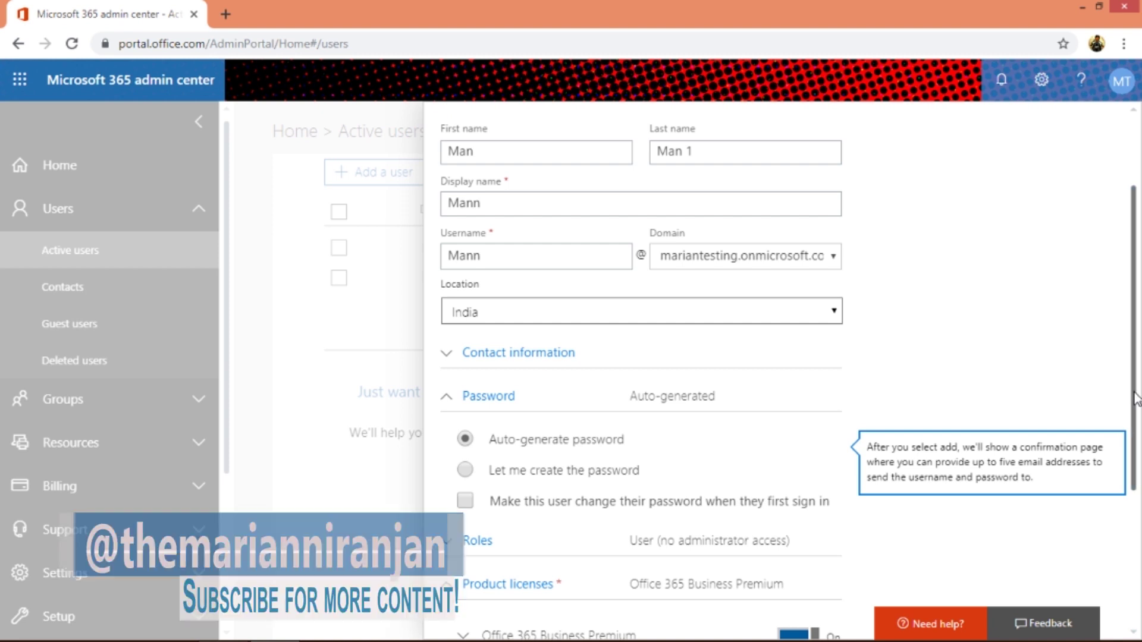
drag(1133, 397, 1124, 499)
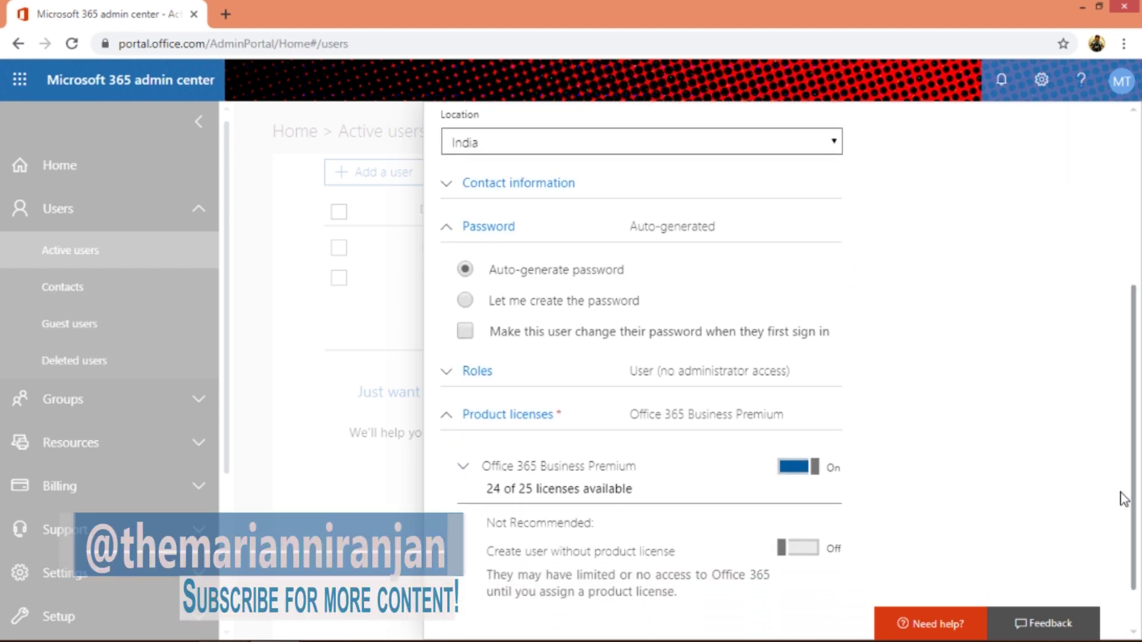
click(459, 381)
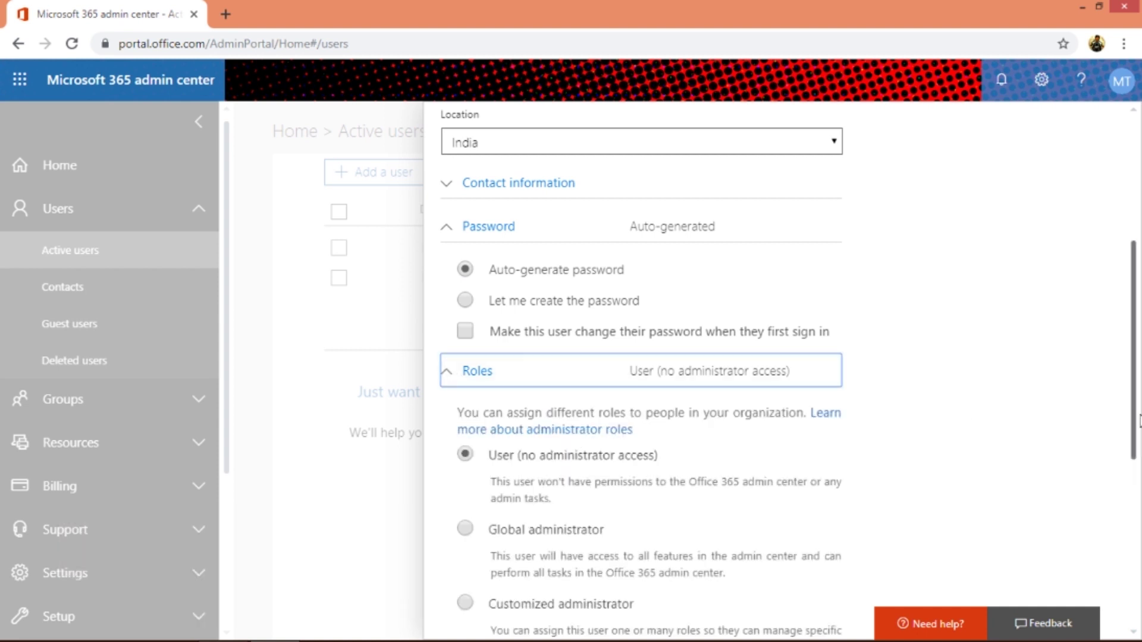
- Select Global administrator as the new user's role
drag(1134, 423, 1134, 518)
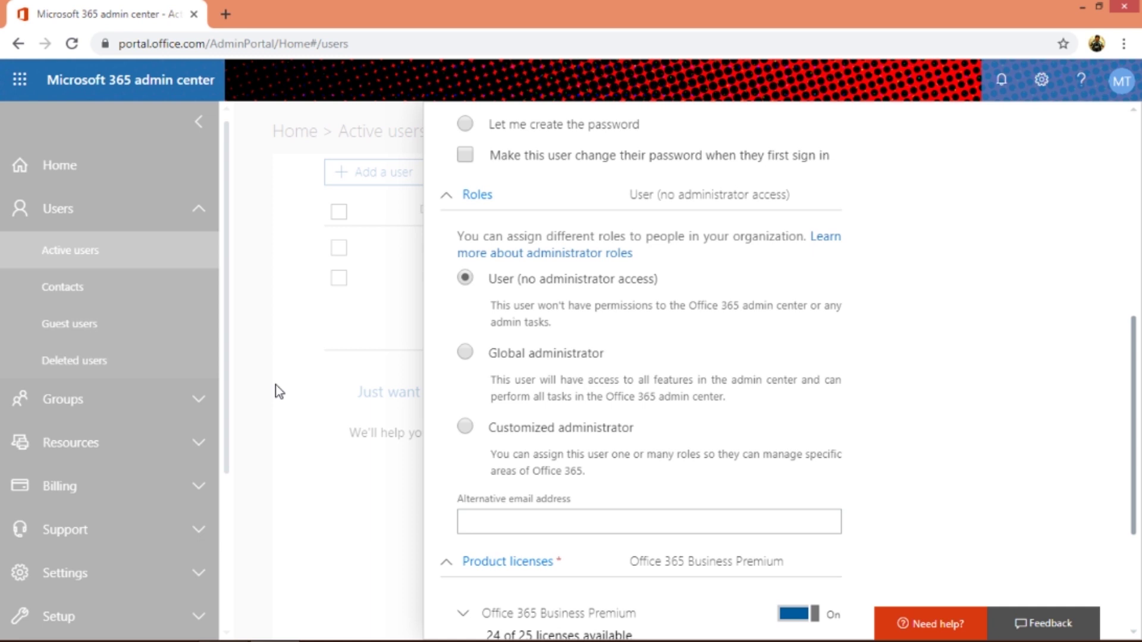
click(466, 355)
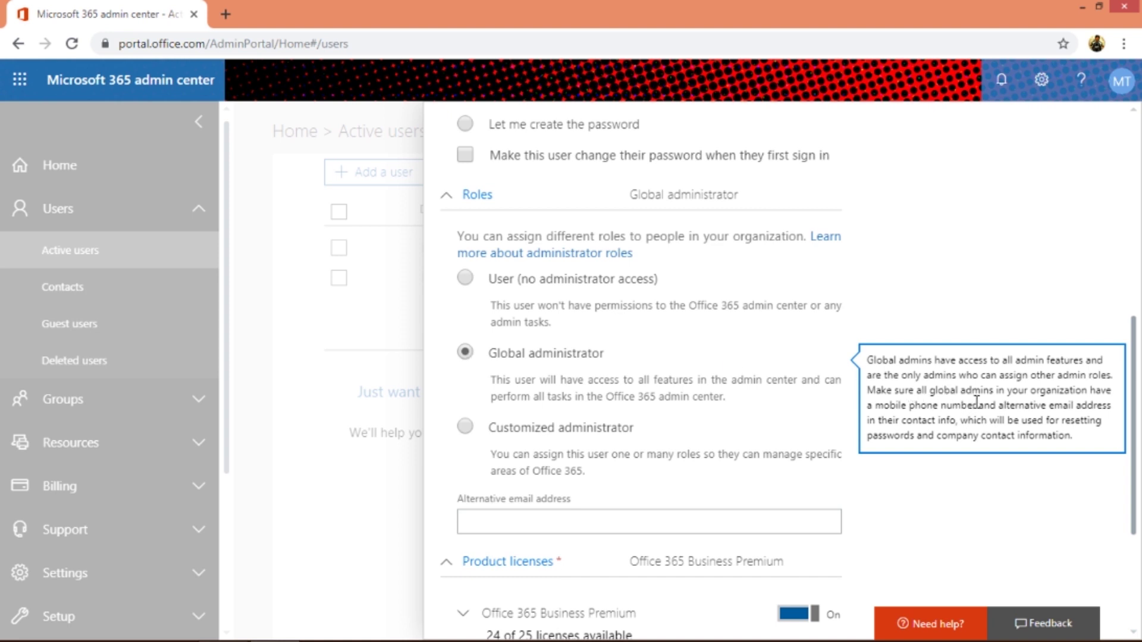
- Choose Customized administrator, leaving Billing administrator and all other admin roles unticked
click(466, 427)
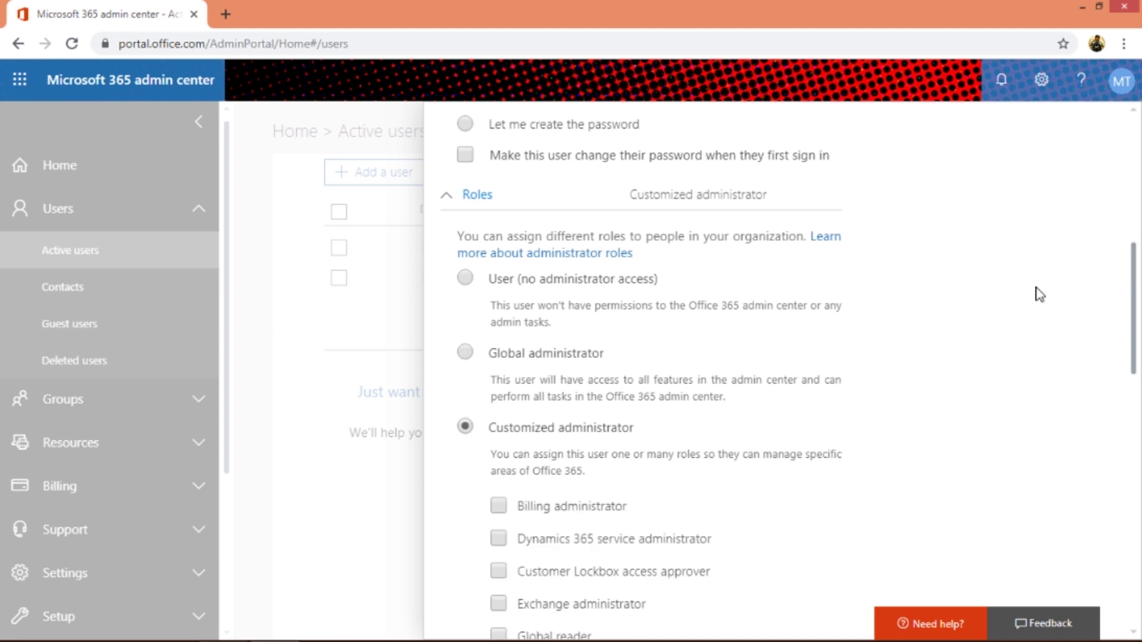
drag(1135, 346, 1132, 407)
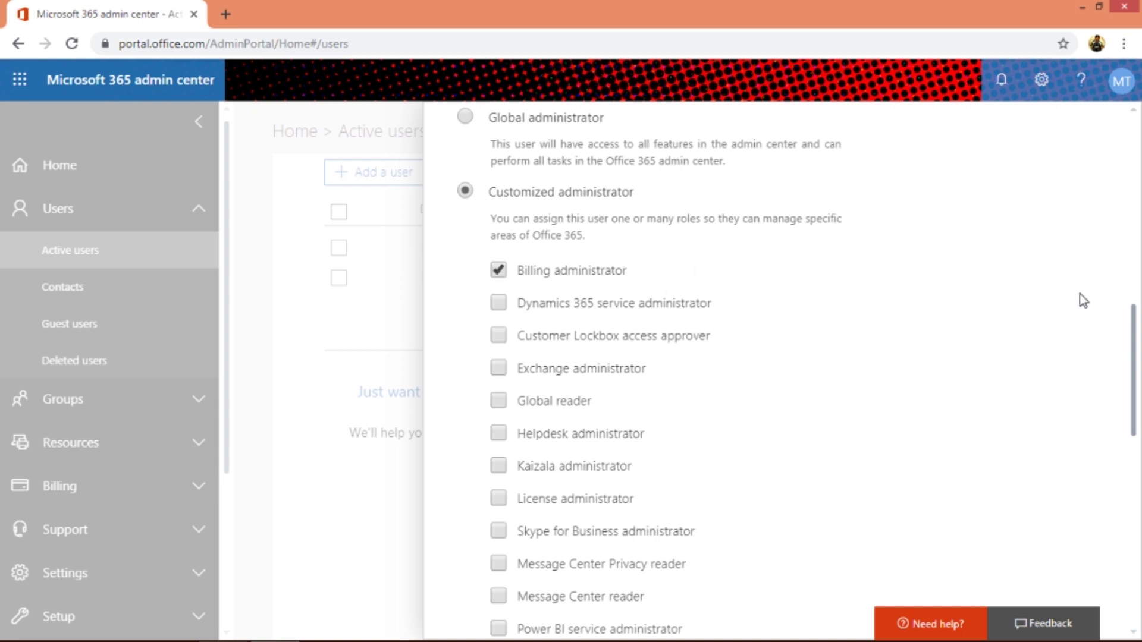
mouse_move(1134, 408)
mouse_down()
mouse_move(1138, 306)
mouse_move(1118, 411)
mouse_up()
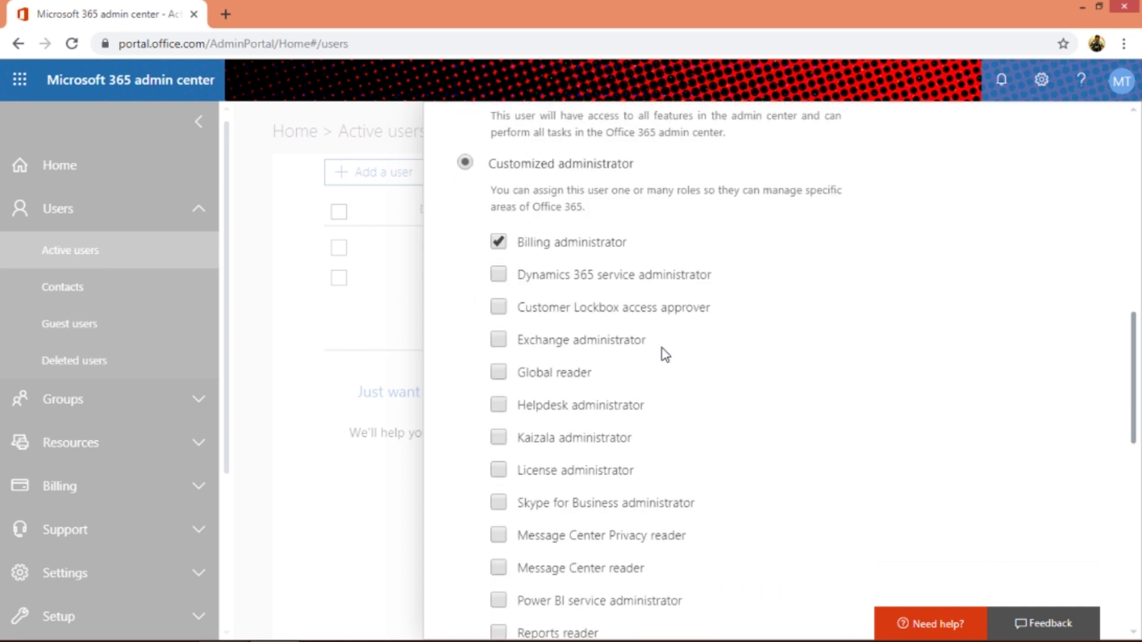
click(497, 342)
click(504, 242)
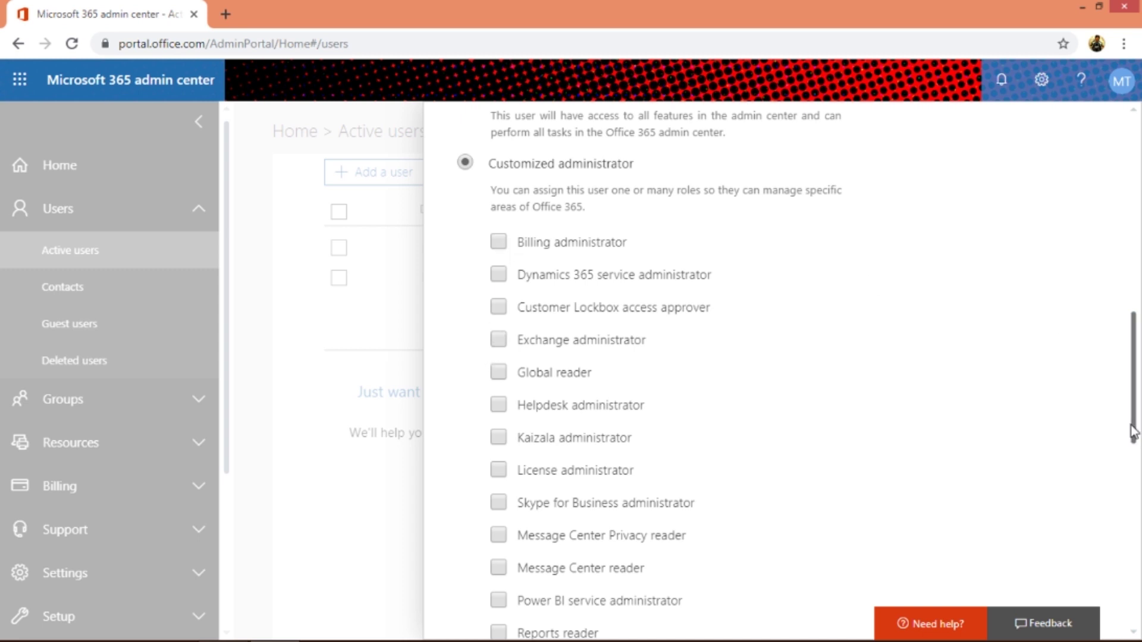
drag(1133, 432, 1116, 387)
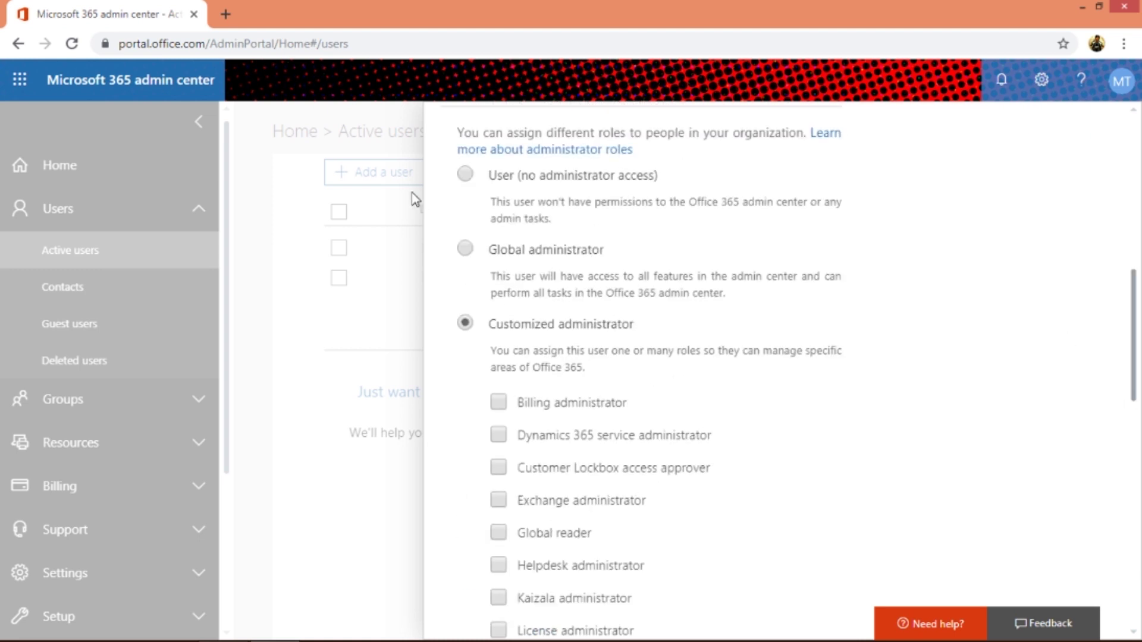
- Set the role back to User (no administrator access) and add the new user
click(465, 175)
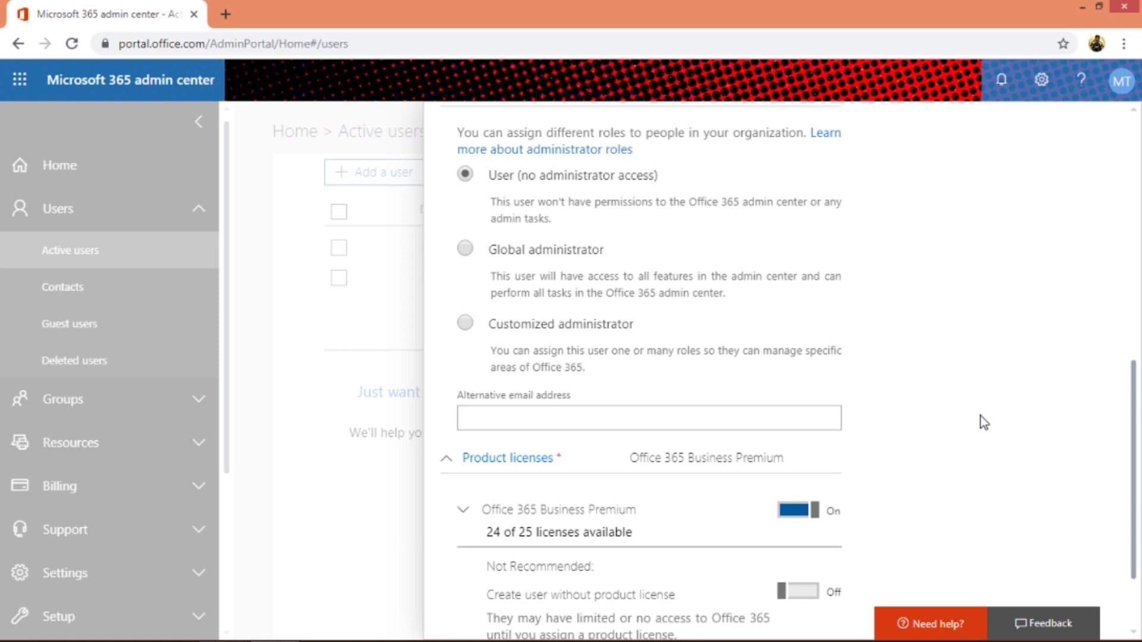
click(816, 420)
right_click(815, 421)
click(817, 422)
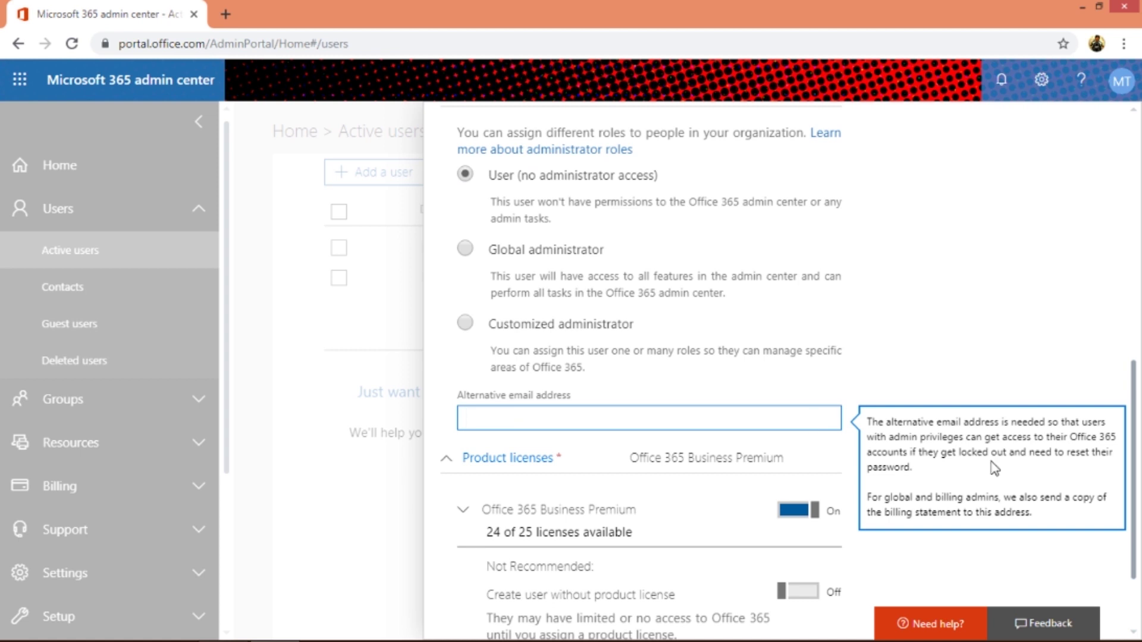
drag(1134, 466, 1136, 505)
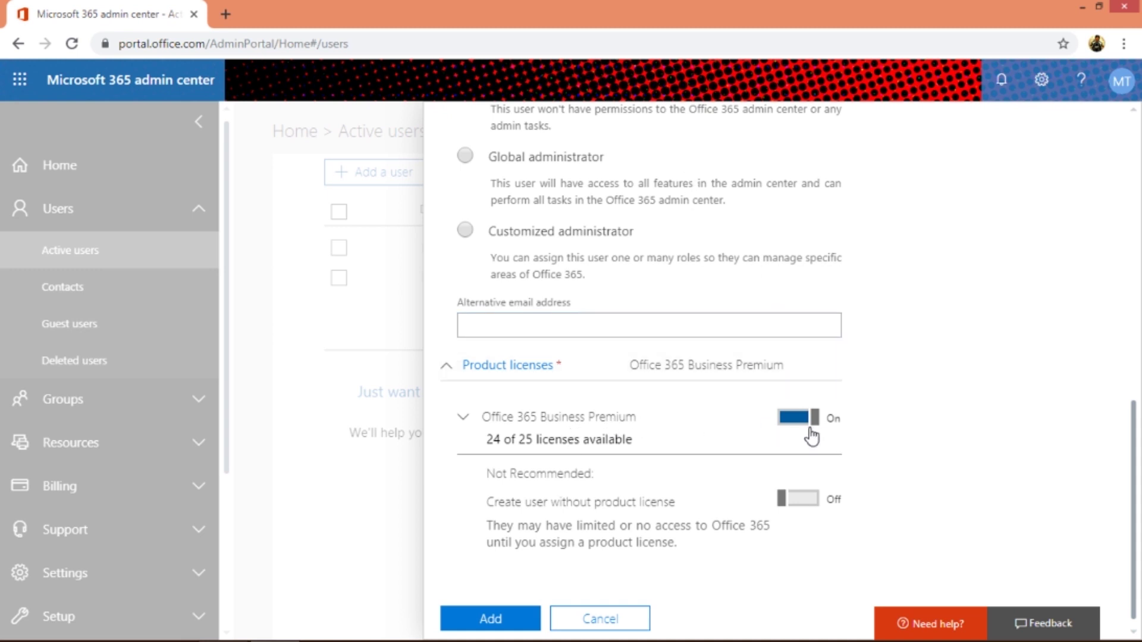
click(489, 621)
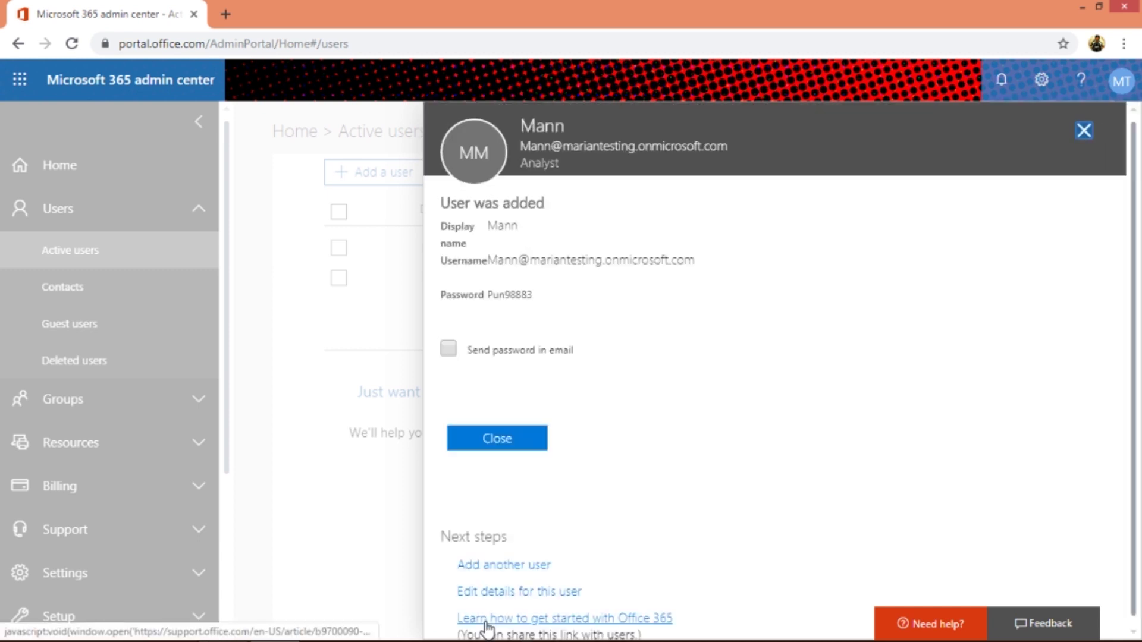
- Tick 'Send password in email', check the recipient and sign-in addresses, and send the email
double_click(510, 295)
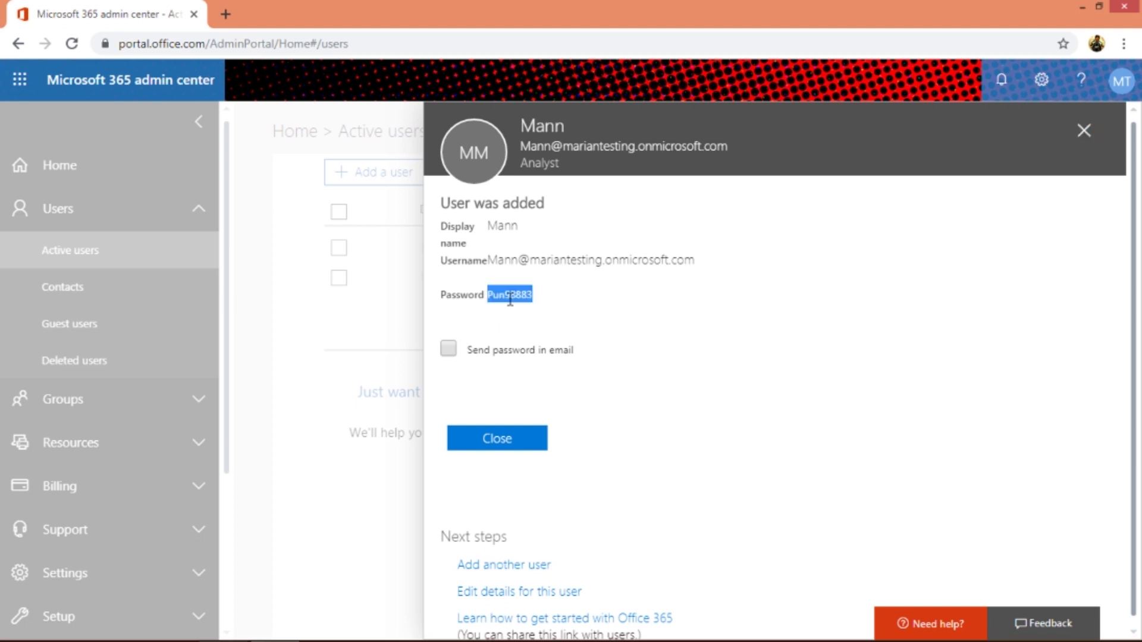
click(447, 348)
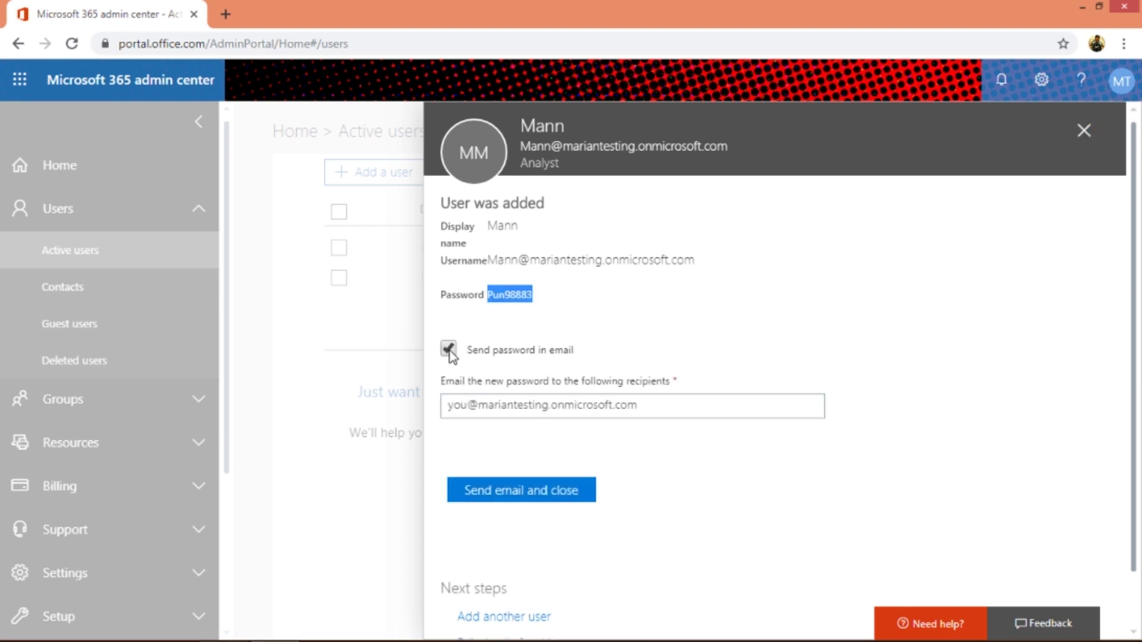
click(650, 412)
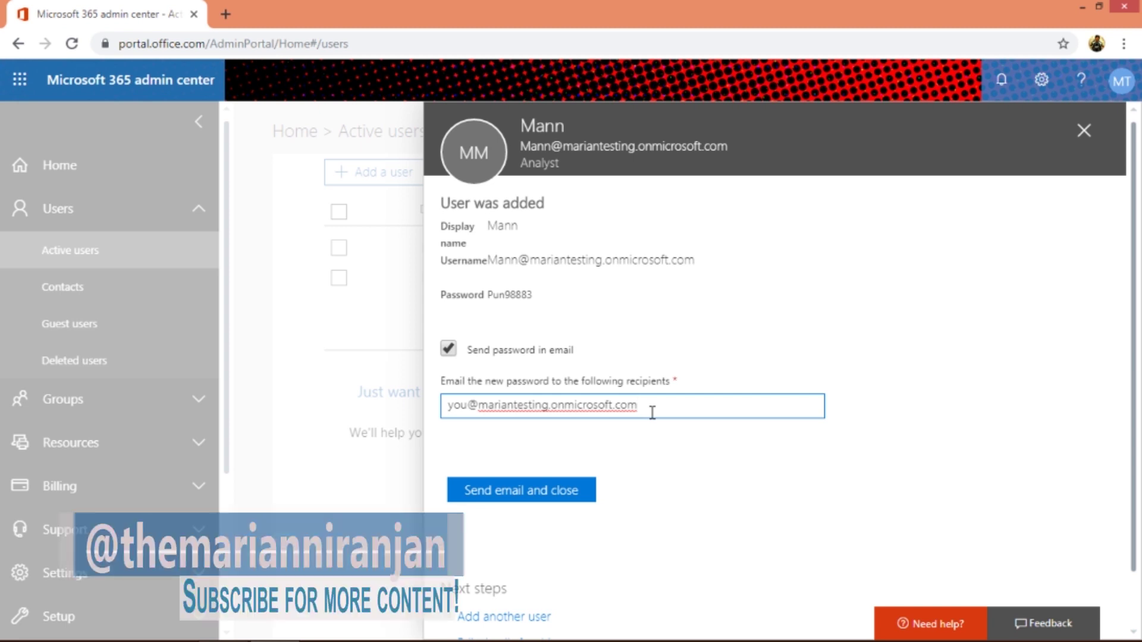
double_click(627, 145)
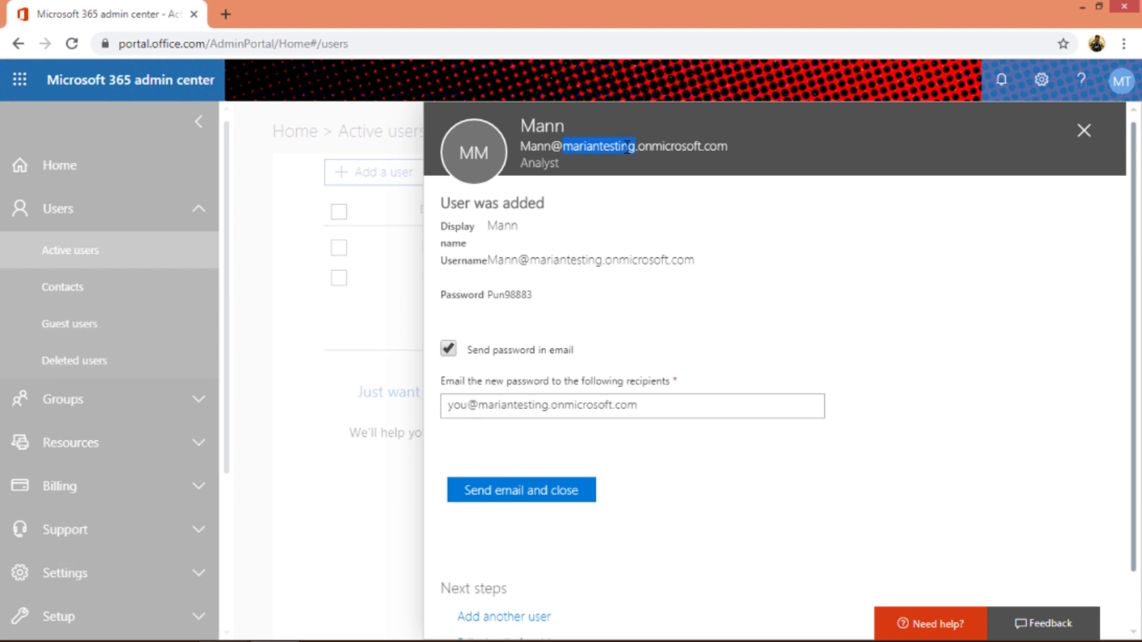
triple_click(658, 149)
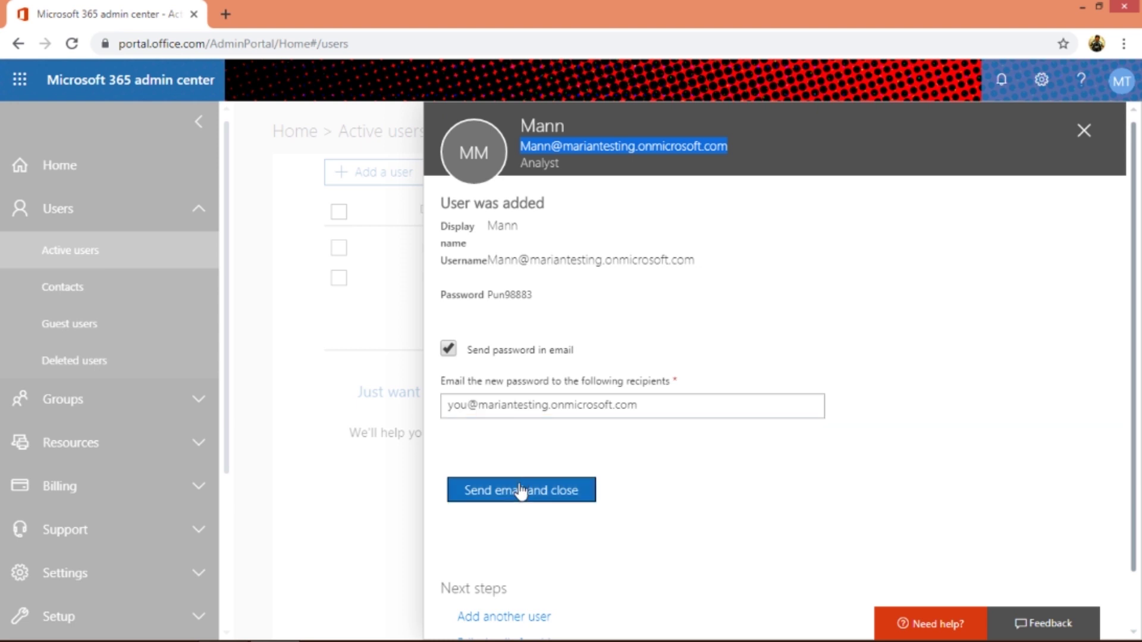
drag(1134, 368, 1138, 577)
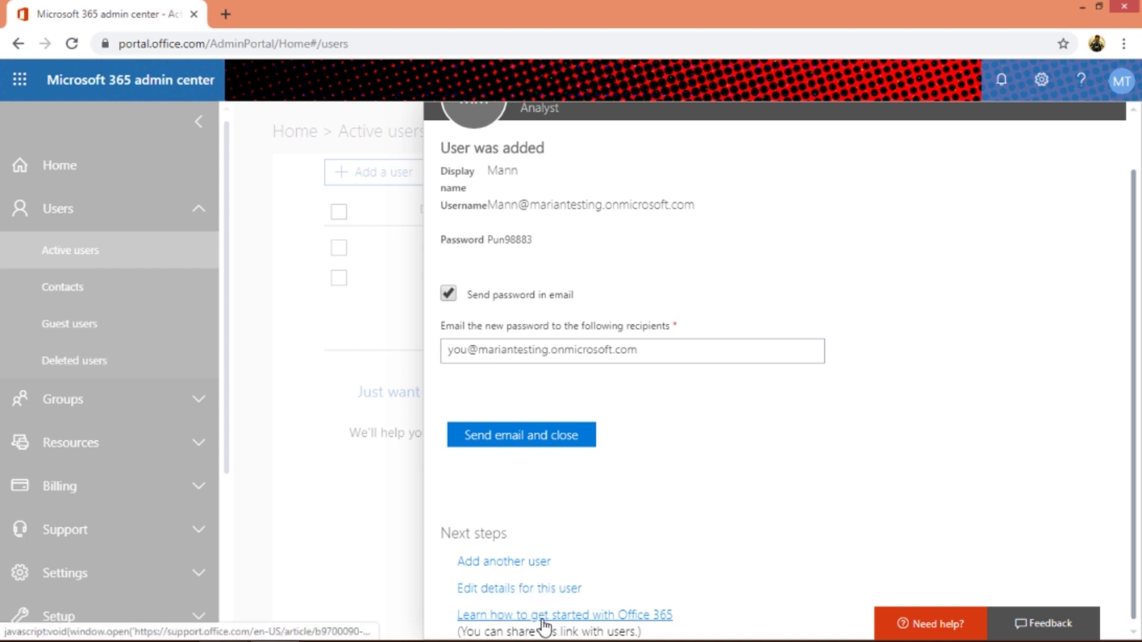
click(542, 436)
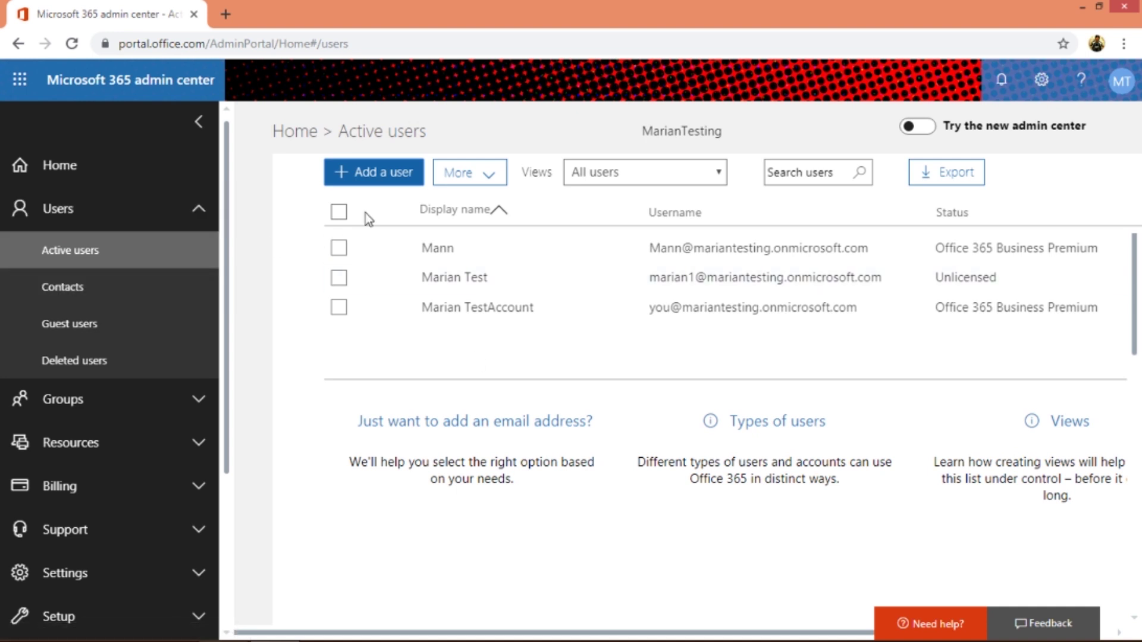
- Choose Import multiple users from the More menu on Active users
click(480, 176)
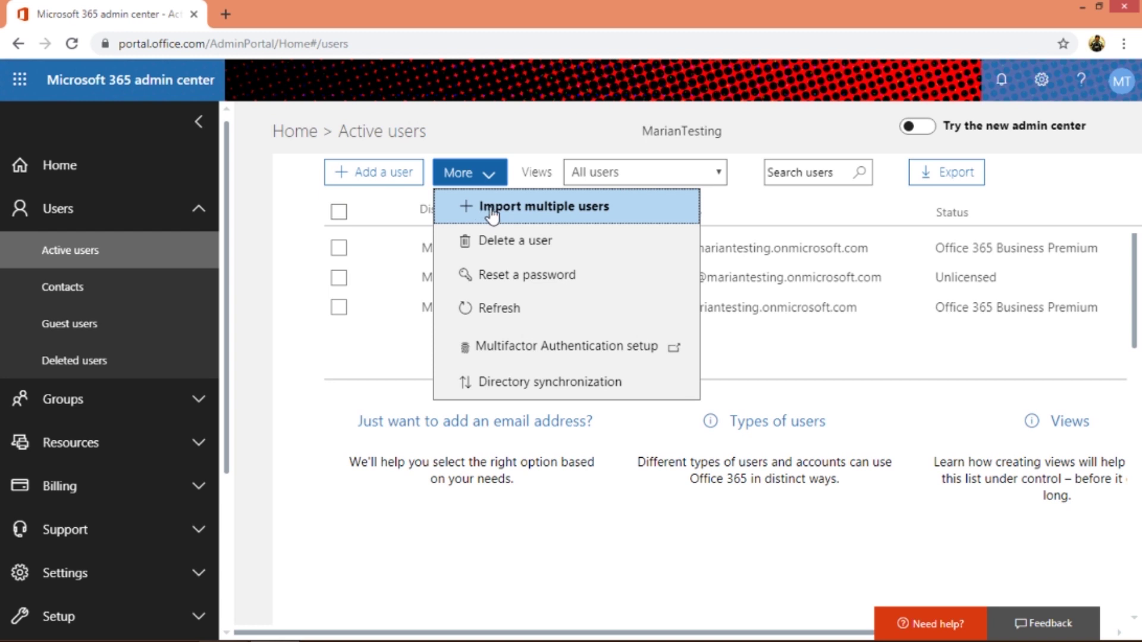
click(491, 208)
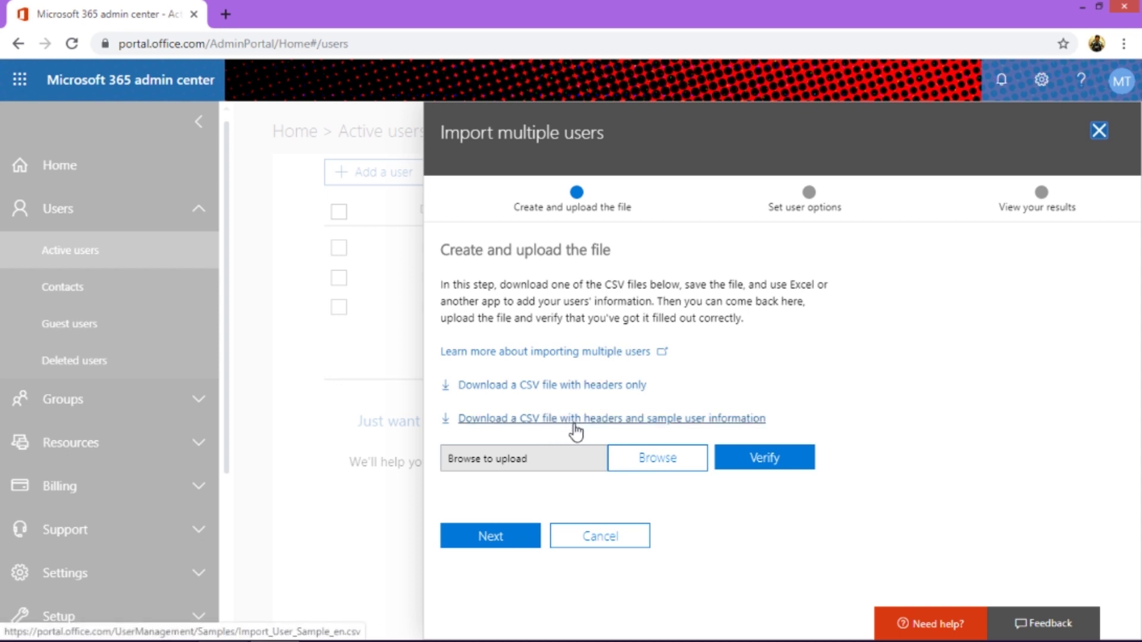
- Download the sample CSV with headers and user information and show it in its folder
click(656, 420)
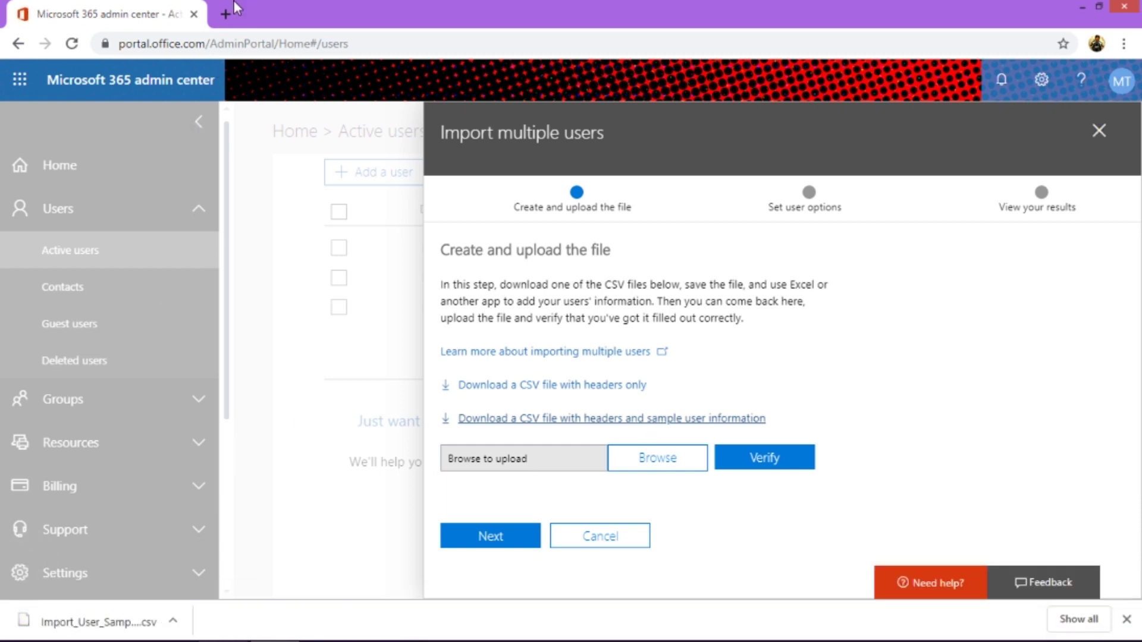
click(172, 622)
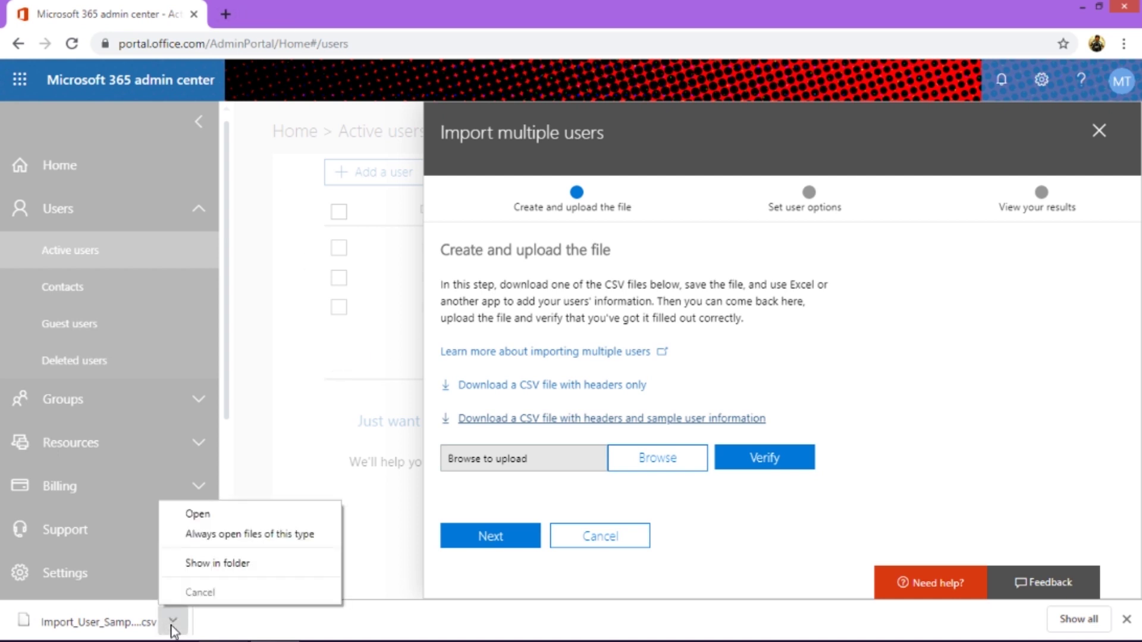
click(220, 563)
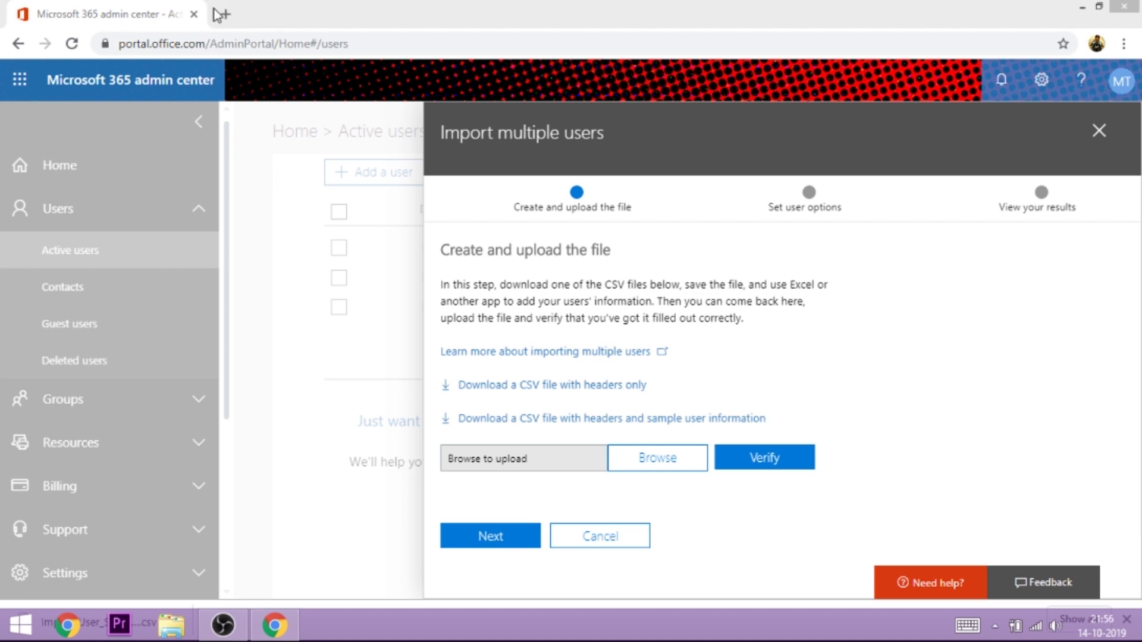
click(225, 15)
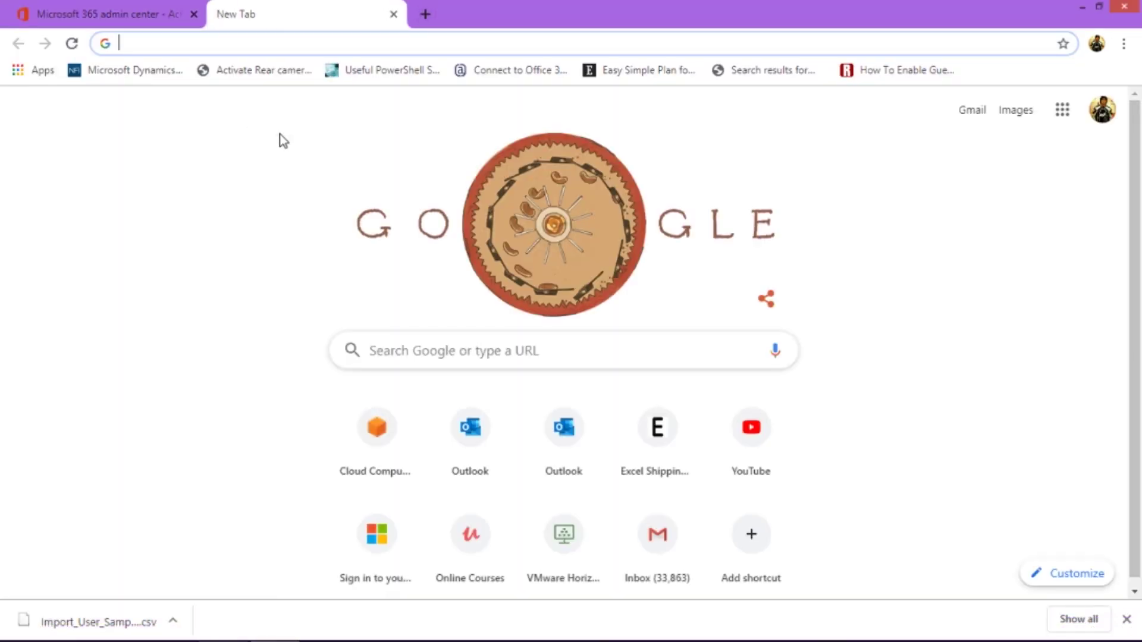
- Load outlook.office.com/owa in a new tab, which reports an inactive subscription
text(out)
key(Right)
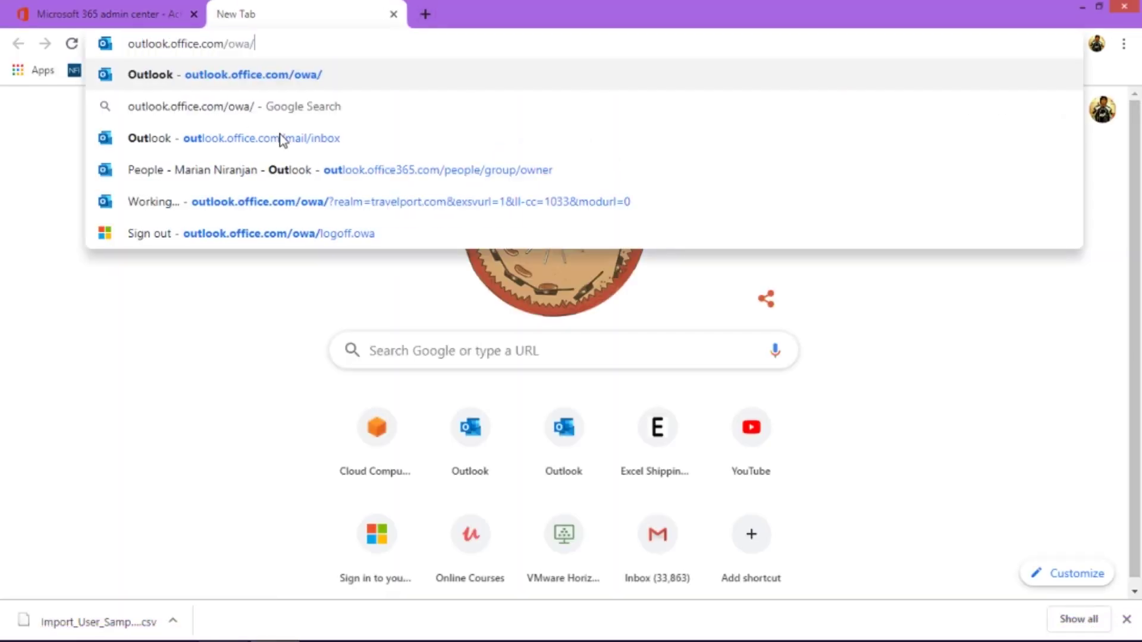
key(Return)
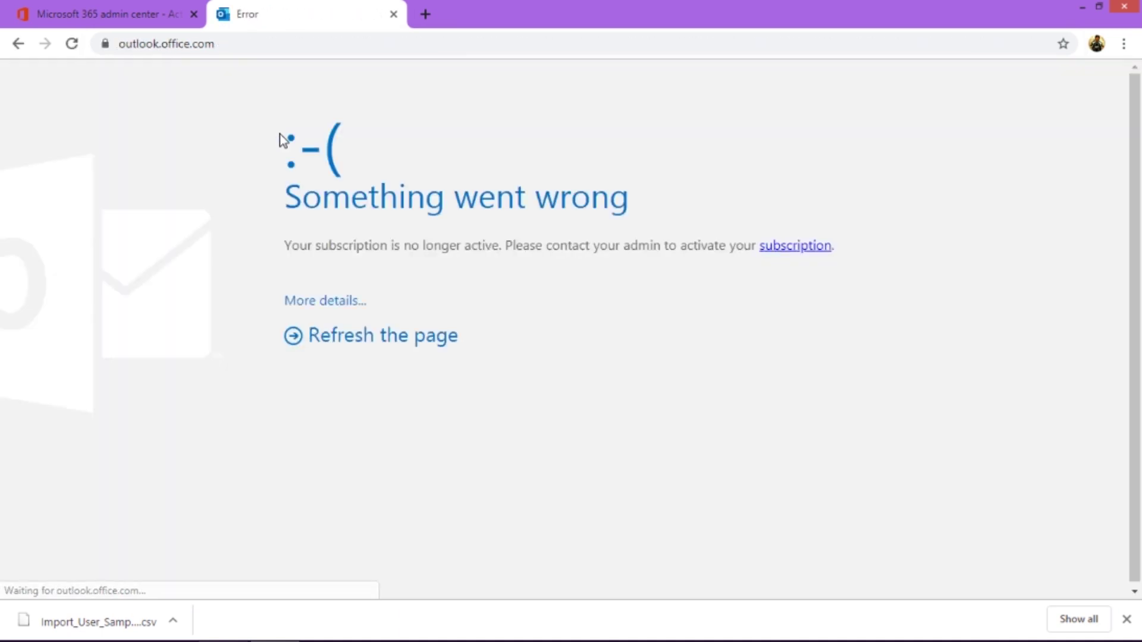
- Close the admin center's Import multiple users panel and open the new user's account details
click(189, 18)
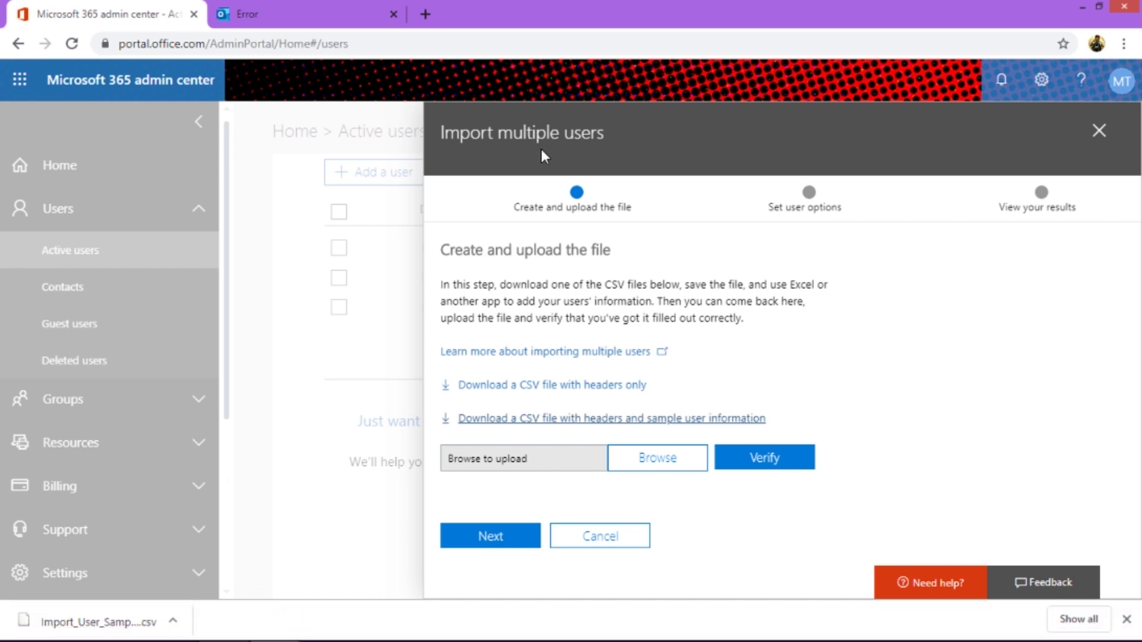
click(1098, 130)
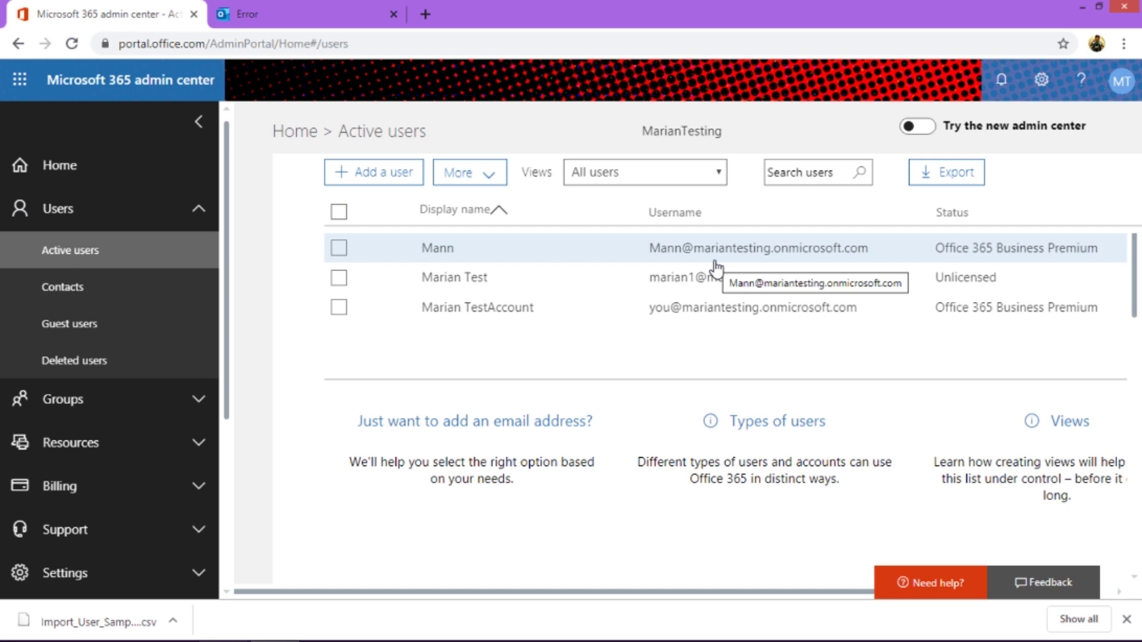
click(322, 8)
click(311, 37)
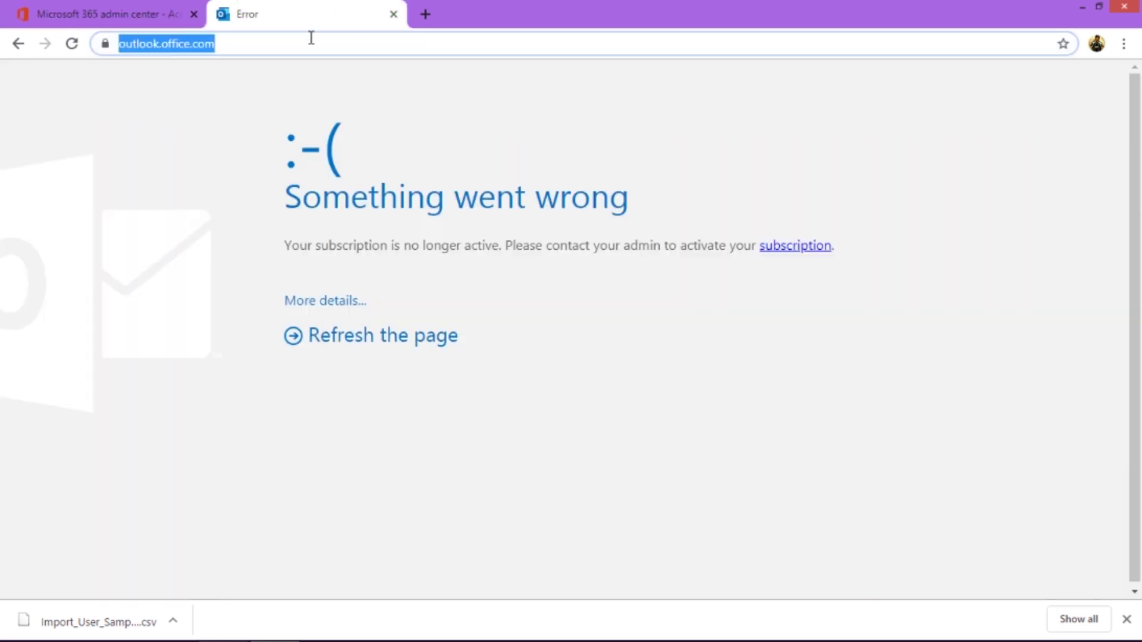
text(Mann)
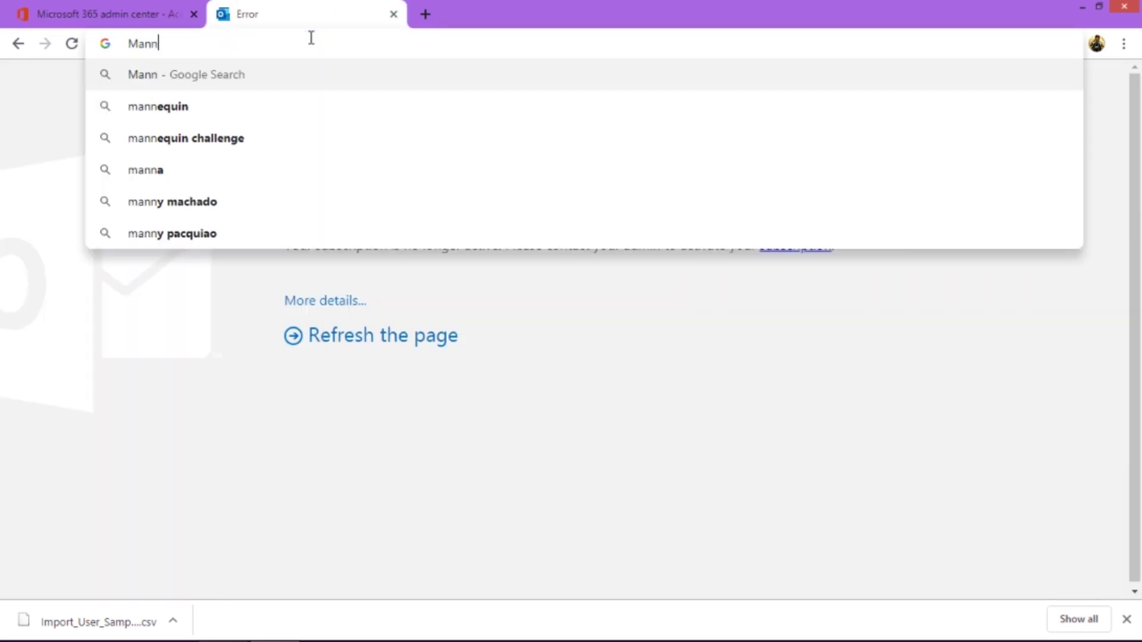
key(Escape)
click(83, 8)
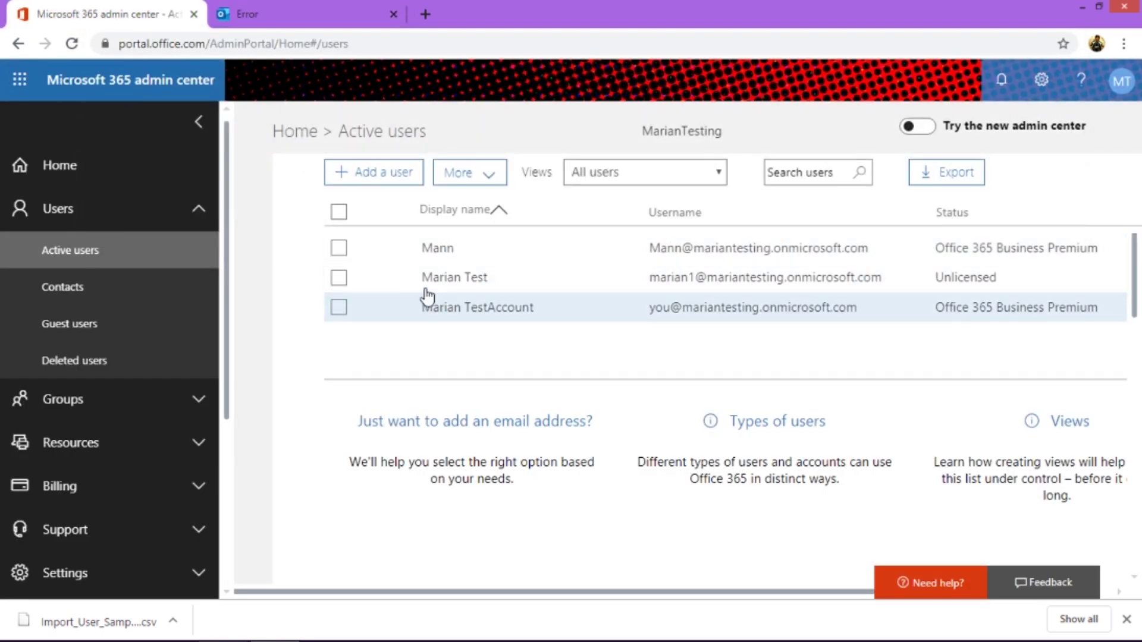
click(624, 252)
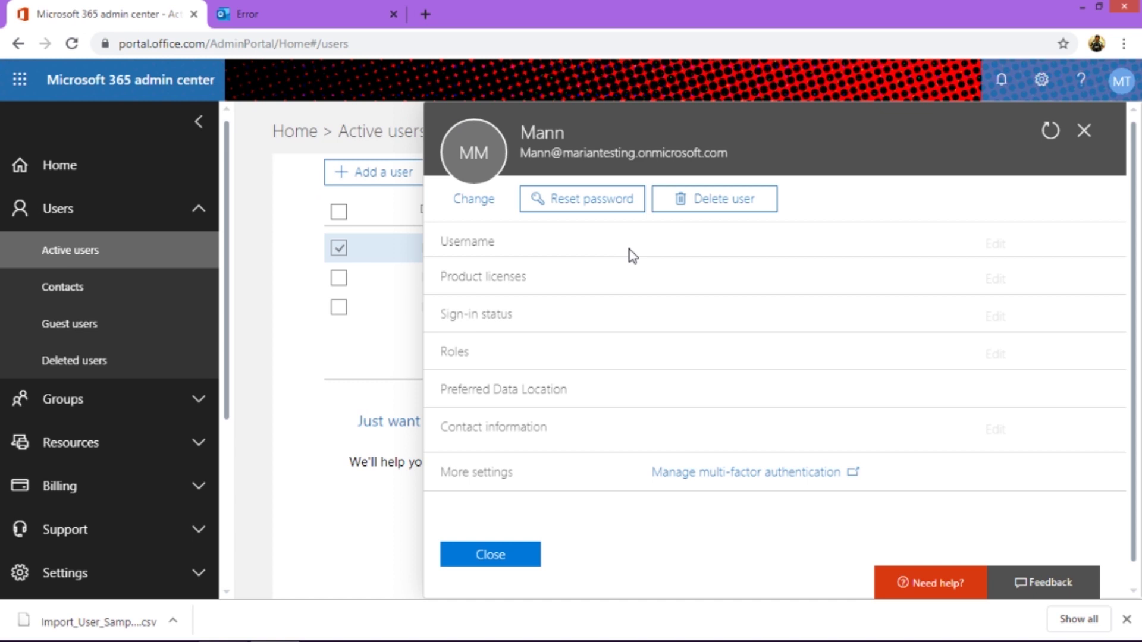
- Reset the user's password to a custom one with no forced change at sign-in
click(609, 204)
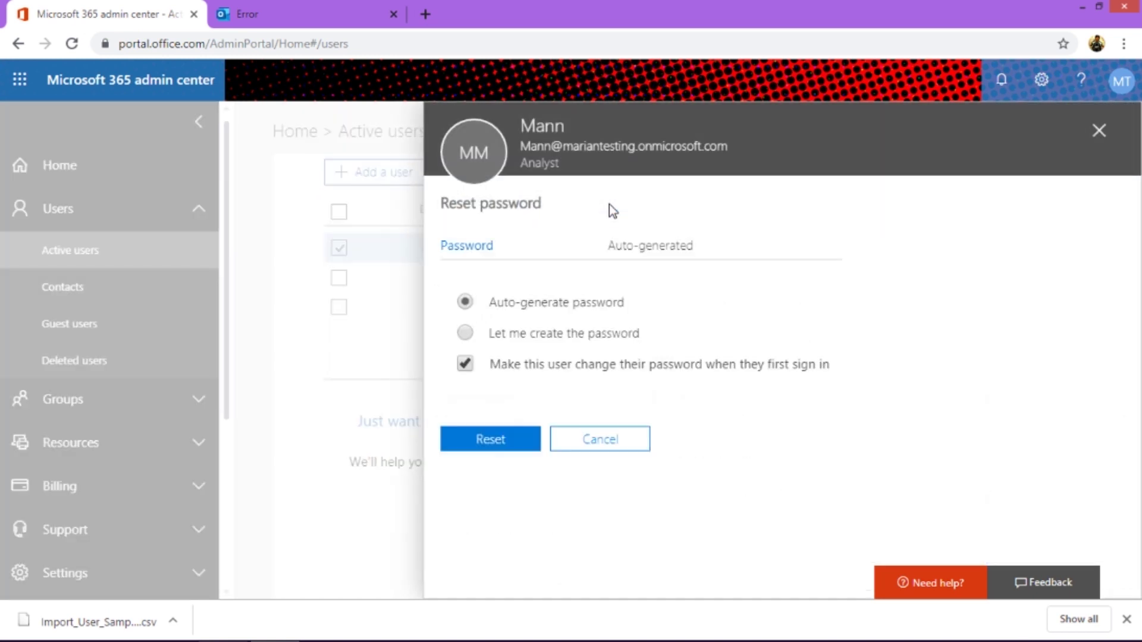
click(465, 334)
click(589, 378)
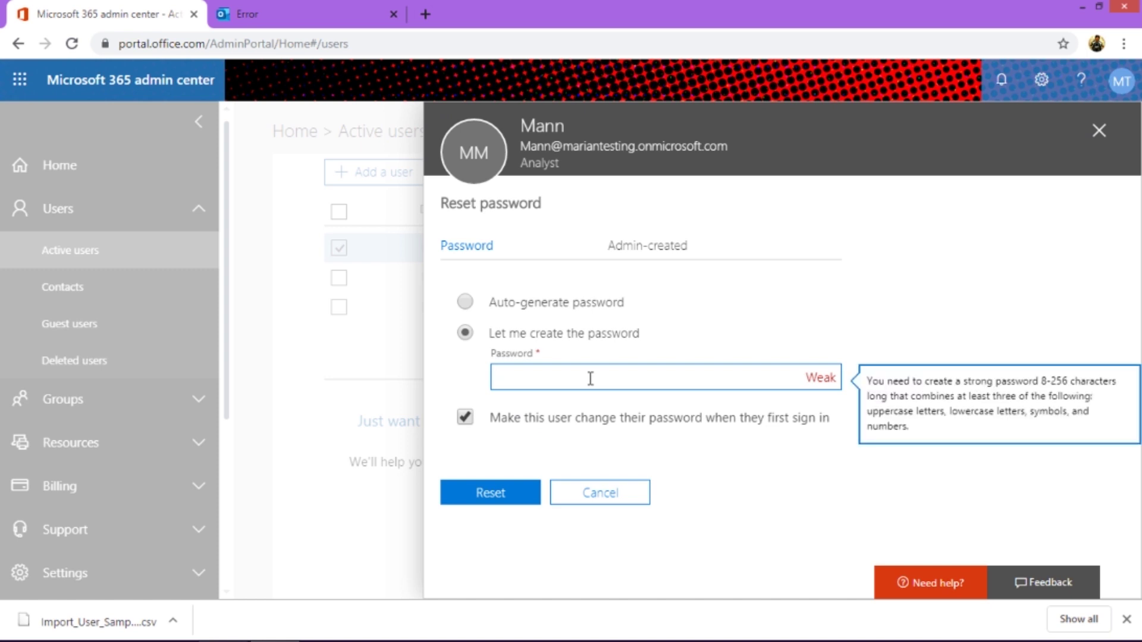
text(Password12)
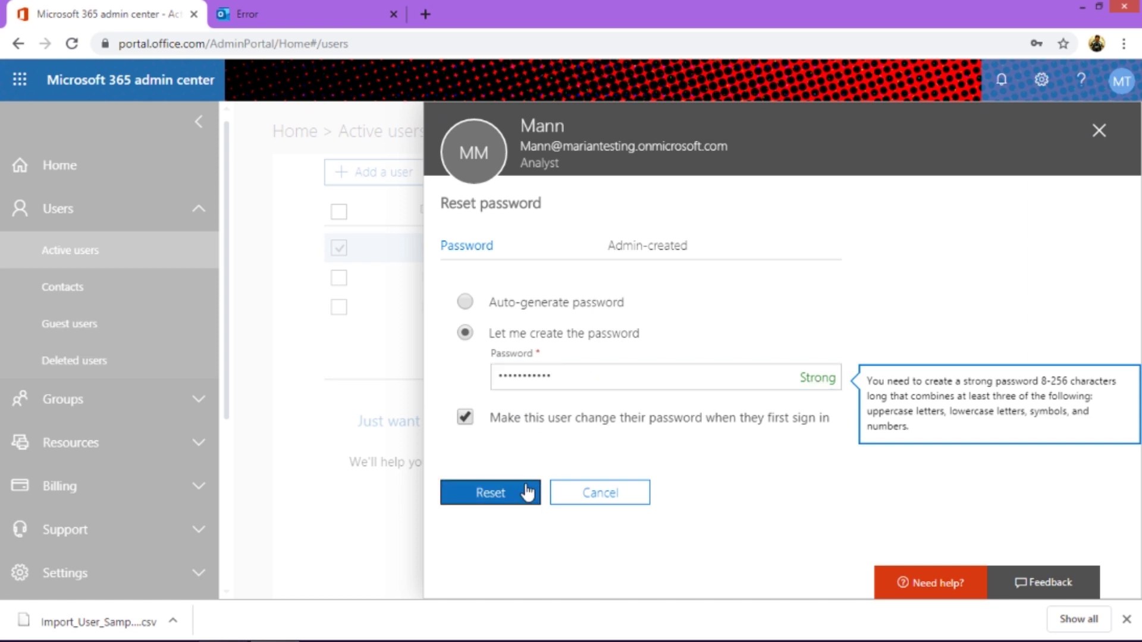
click(464, 418)
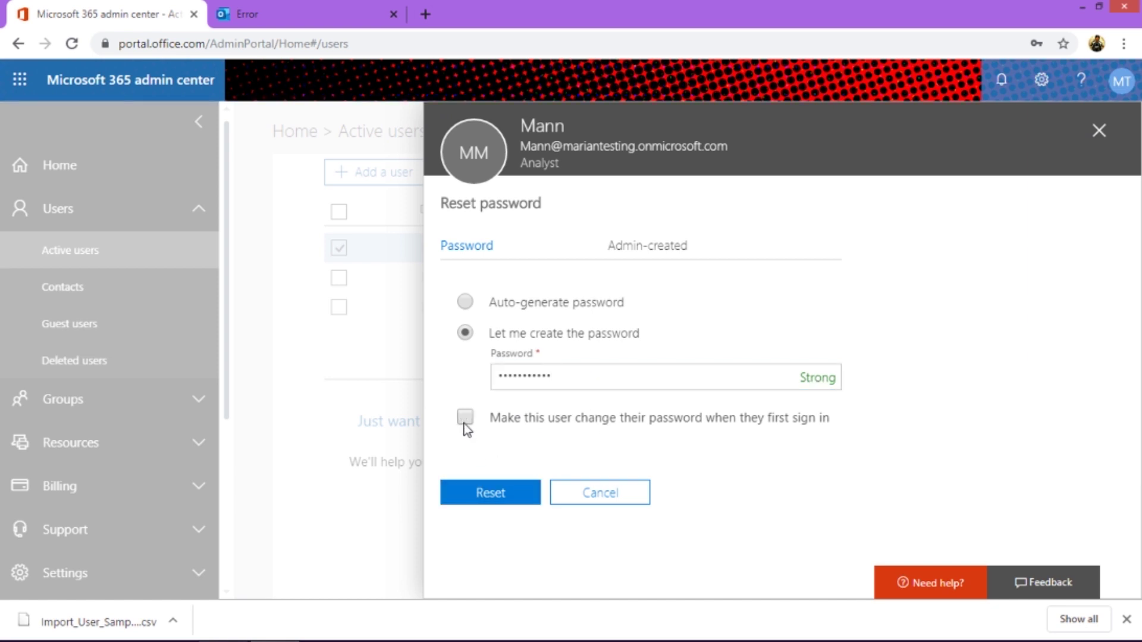
click(489, 493)
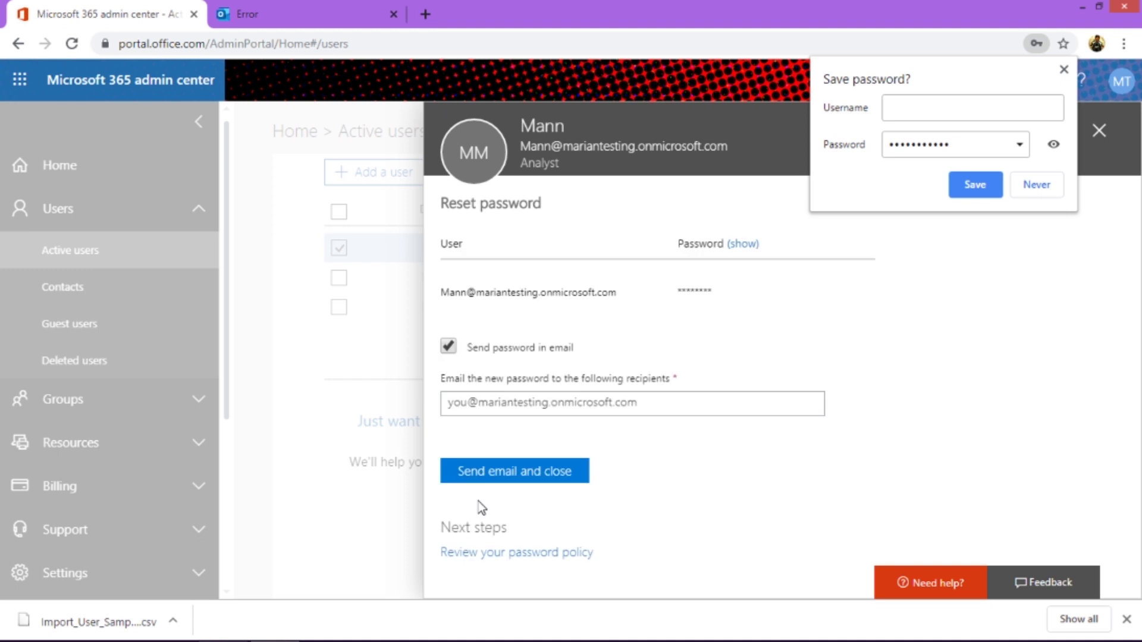
click(1016, 194)
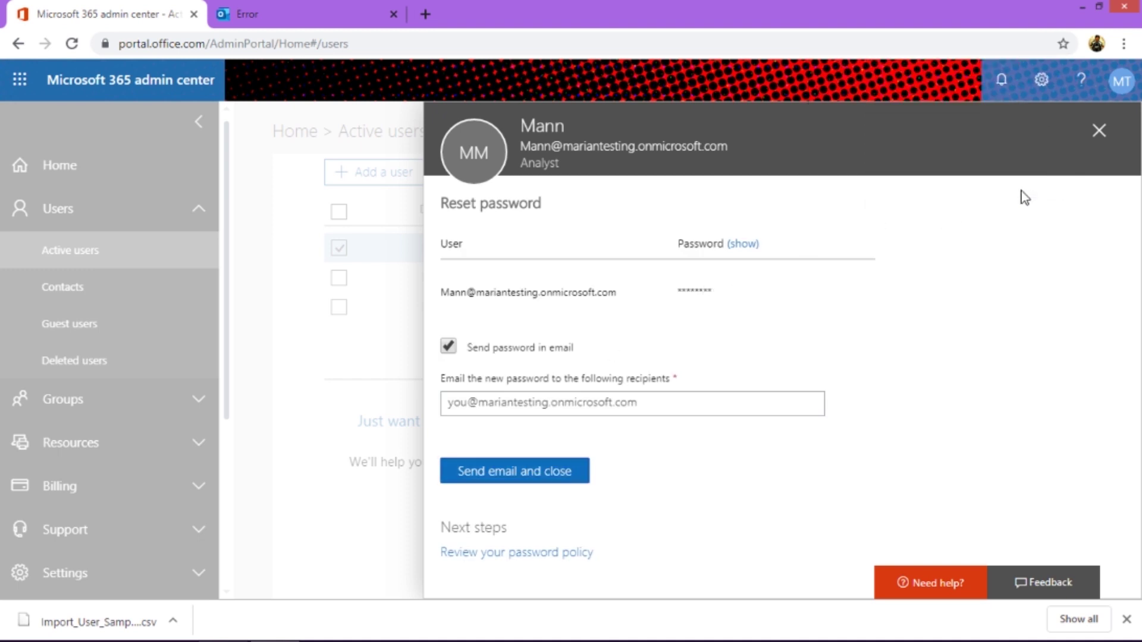
- Copy the user's full e-mail address and open a new incognito Chrome window
double_click(631, 146)
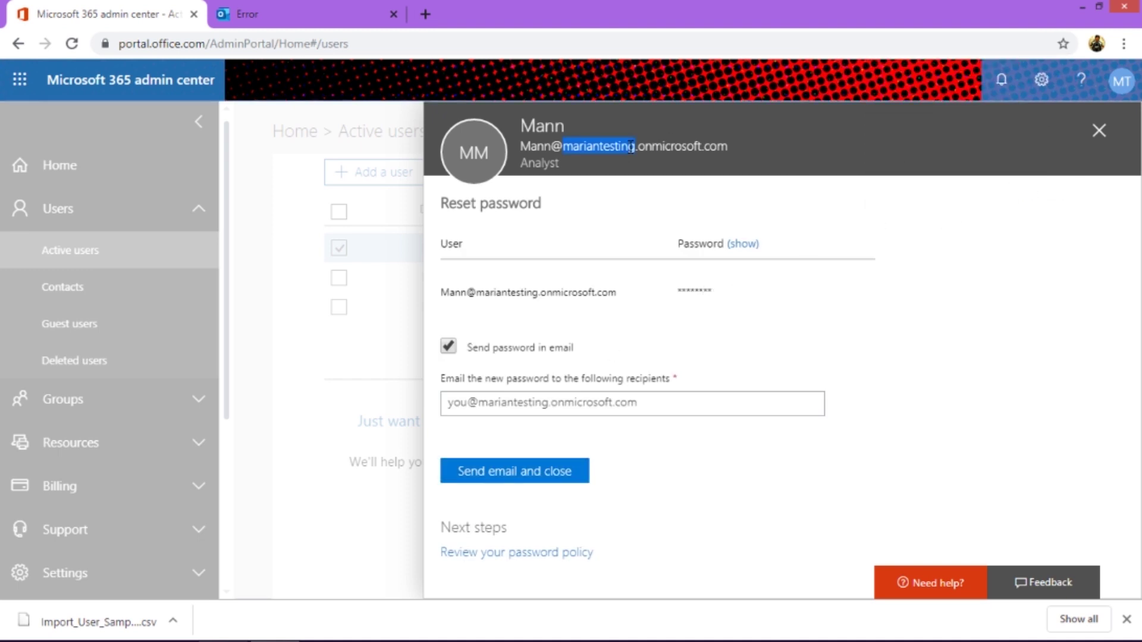
drag(631, 145, 521, 148)
key(ctrl+c)
mouse_move(148, 639)
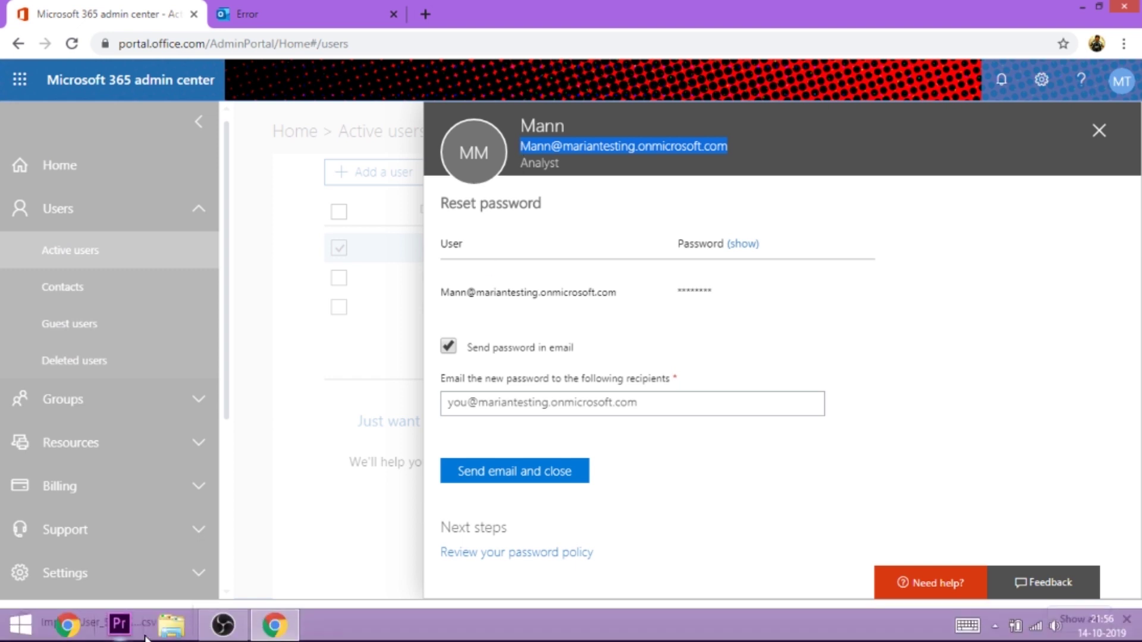
right_click(256, 624)
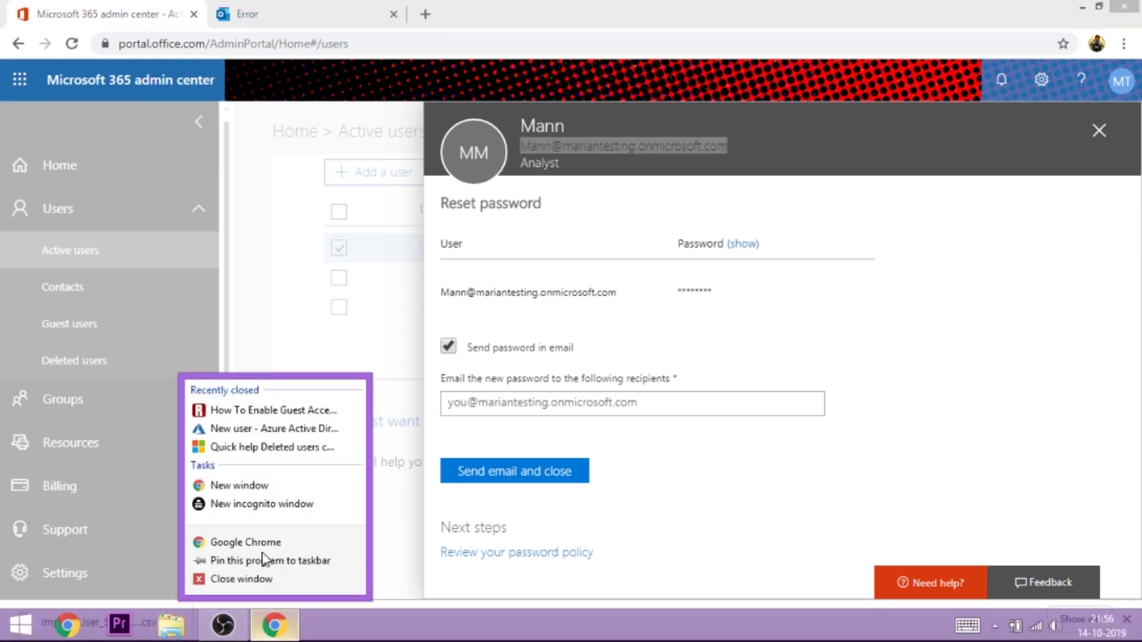
click(264, 505)
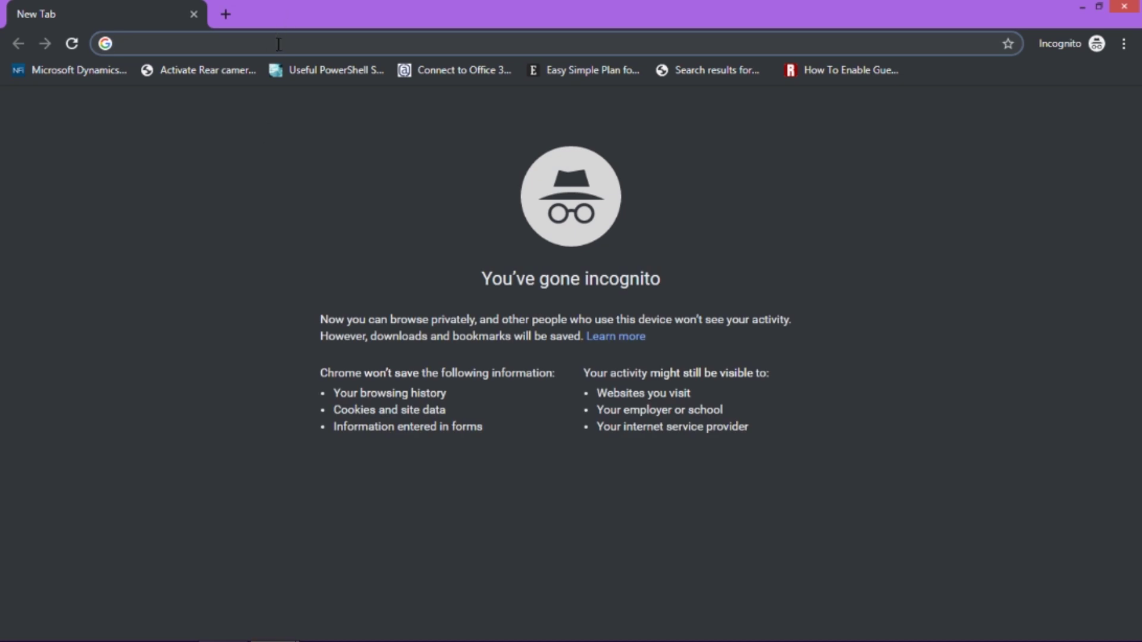
- Sign in to outlook.office.com with the user's e-mail address and password
text(outlook.)
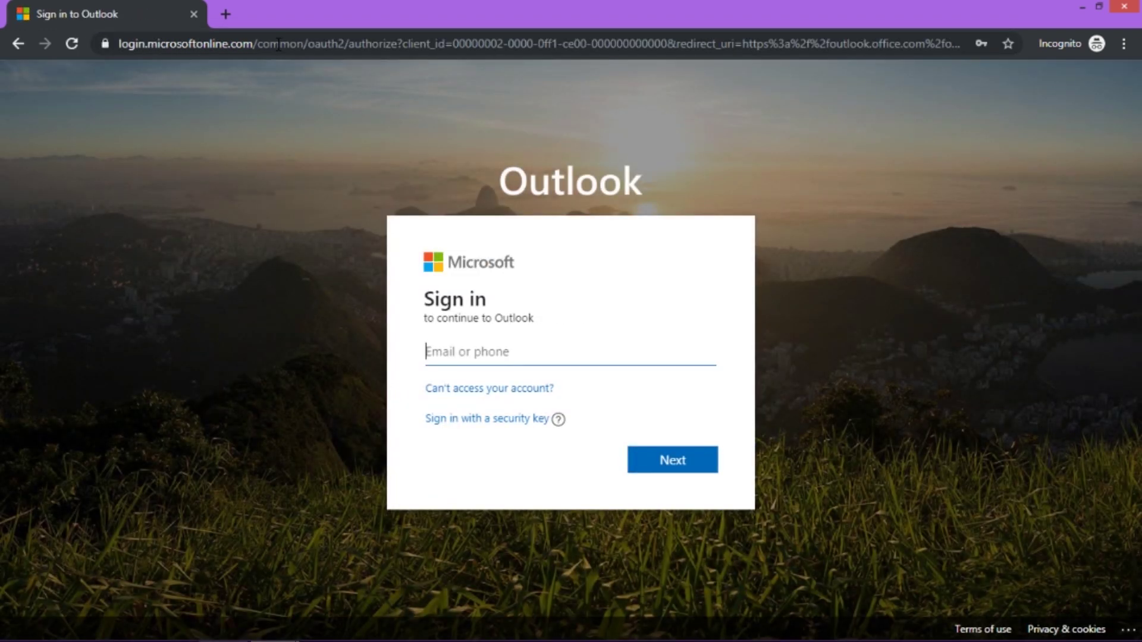
key(ctrl+v)
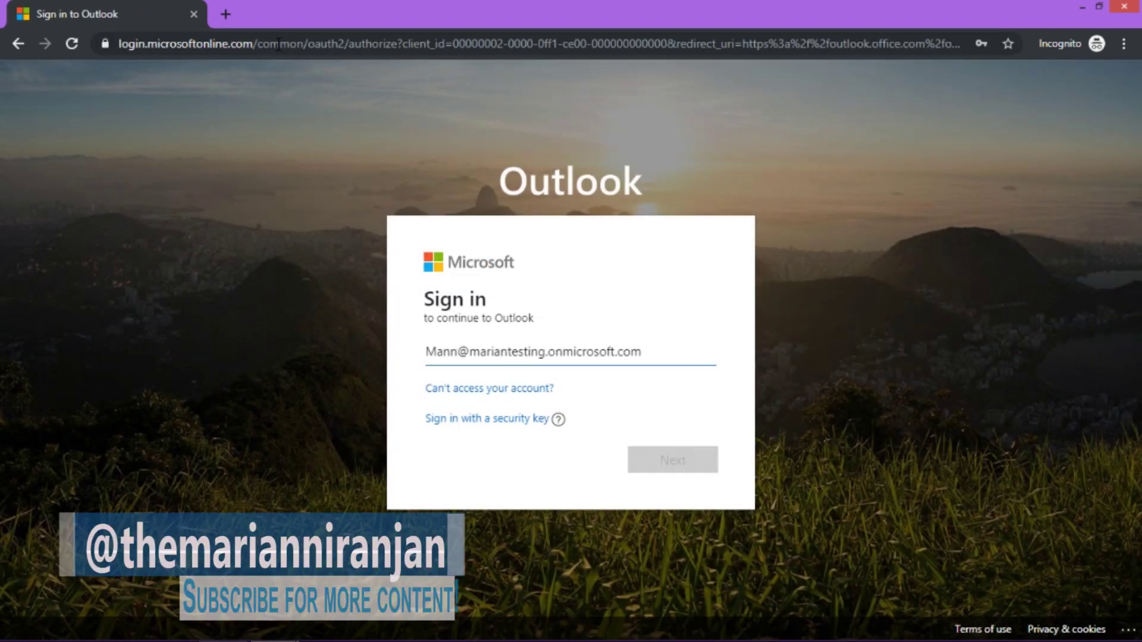
text(•)
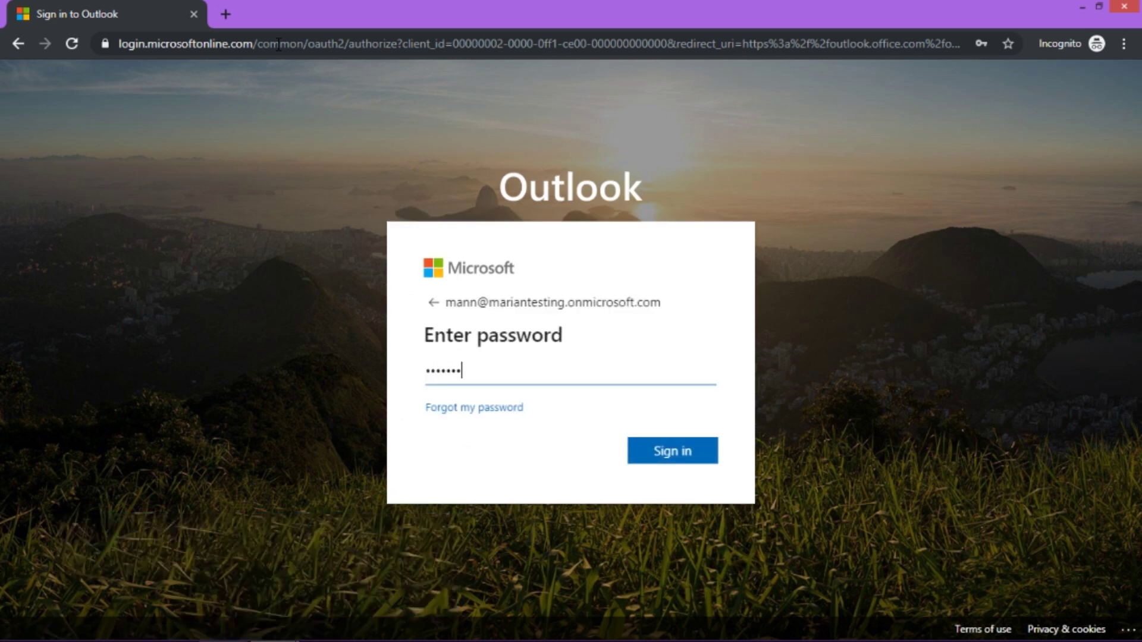
key(Return)
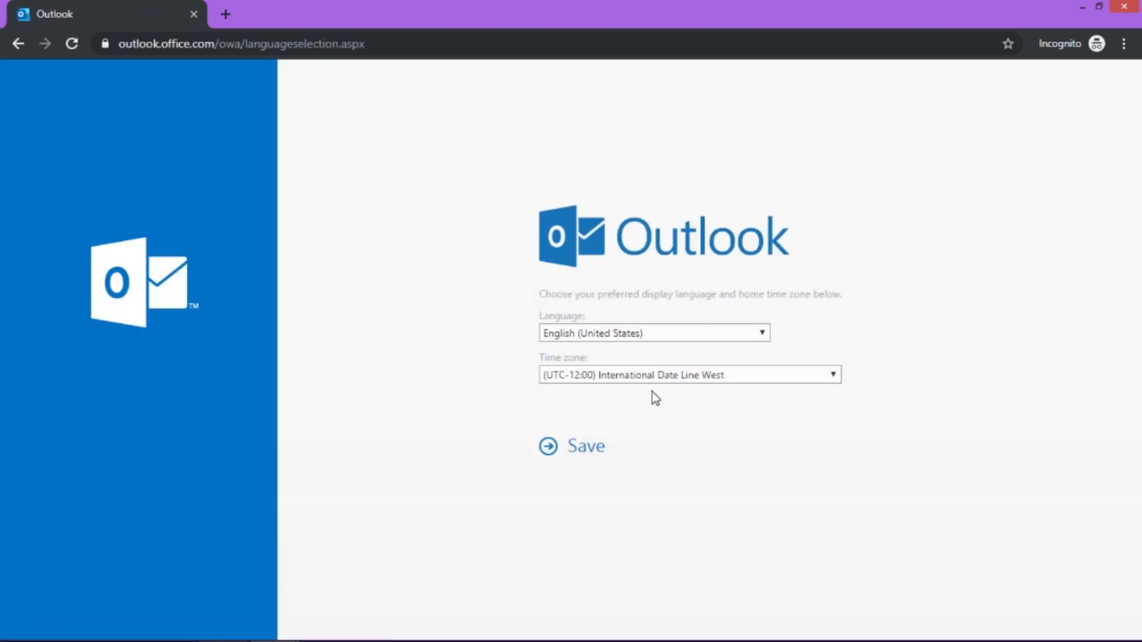
- Set the mailbox time zone to (UTC-06:00) Saskatchewan and save
click(567, 455)
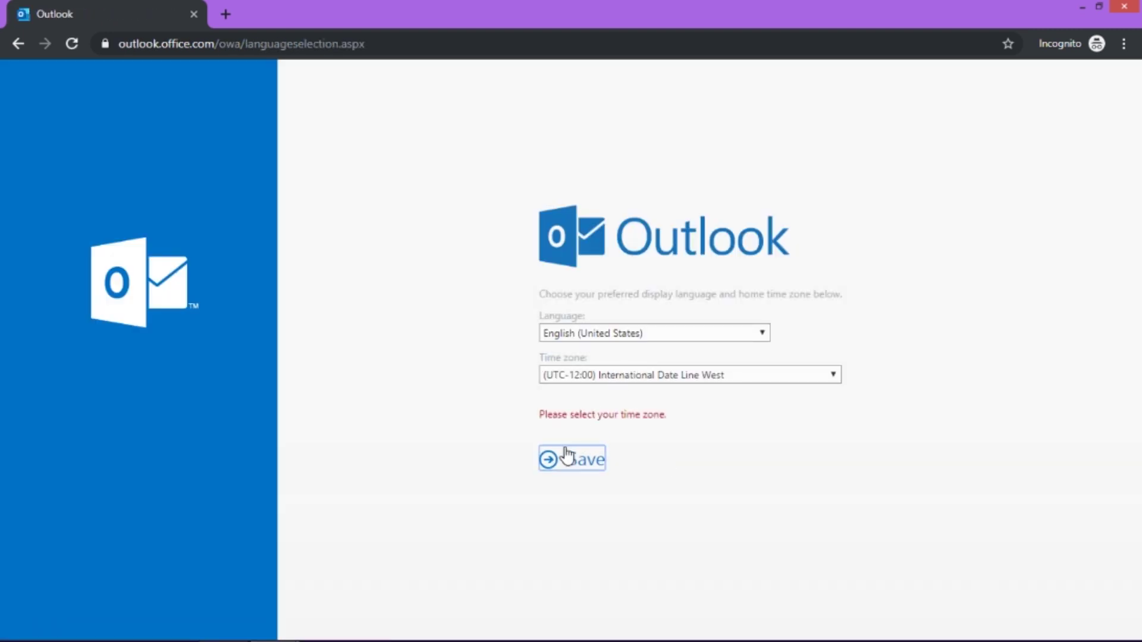
click(592, 374)
click(594, 356)
click(562, 447)
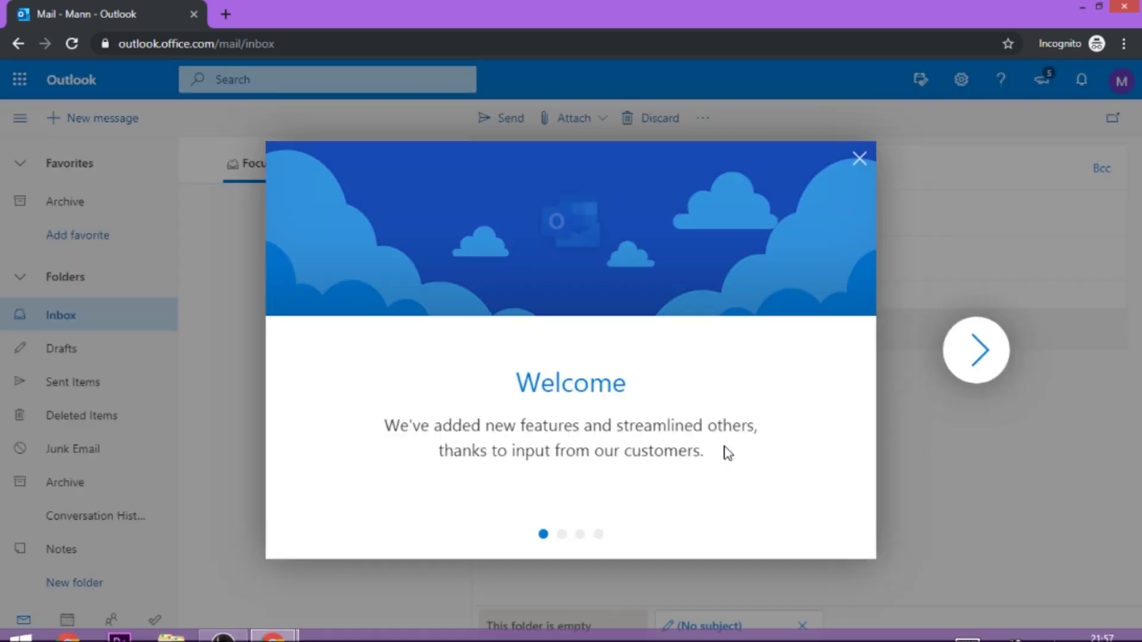
- Dismiss the Welcome dialog and attach Import_User_Sample_en.csv from Downloads to a new message
click(861, 156)
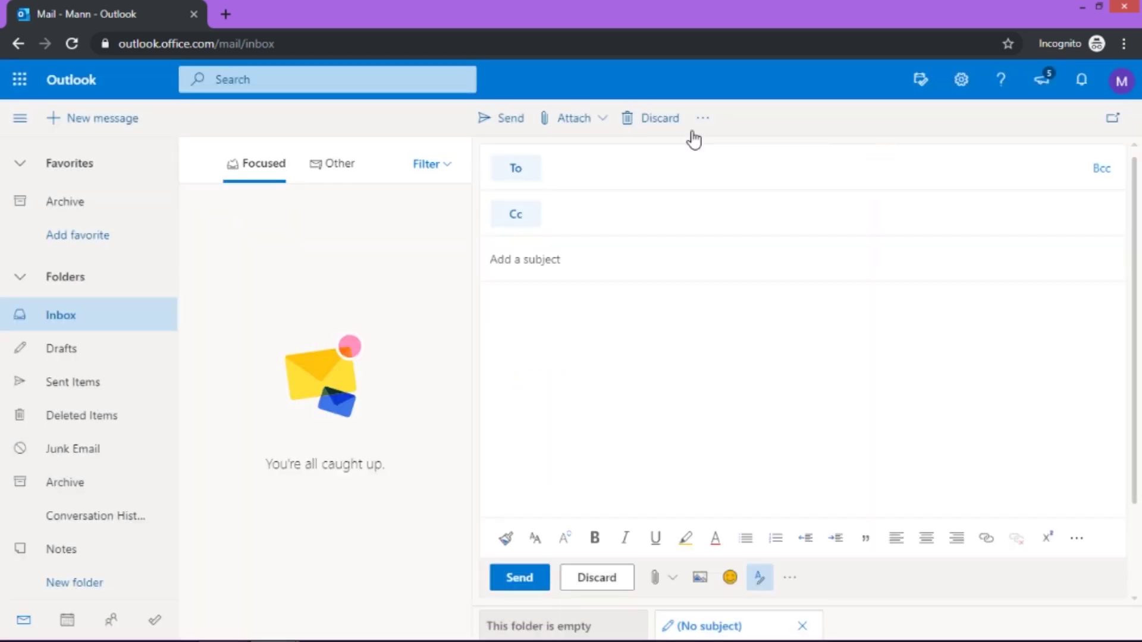
click(593, 126)
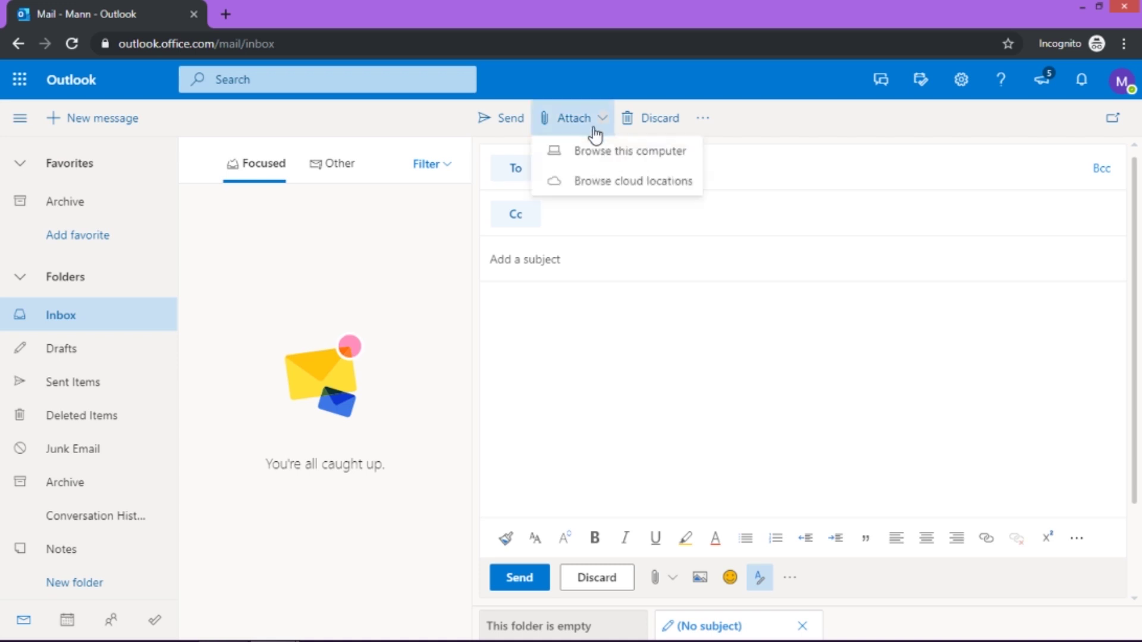
click(595, 153)
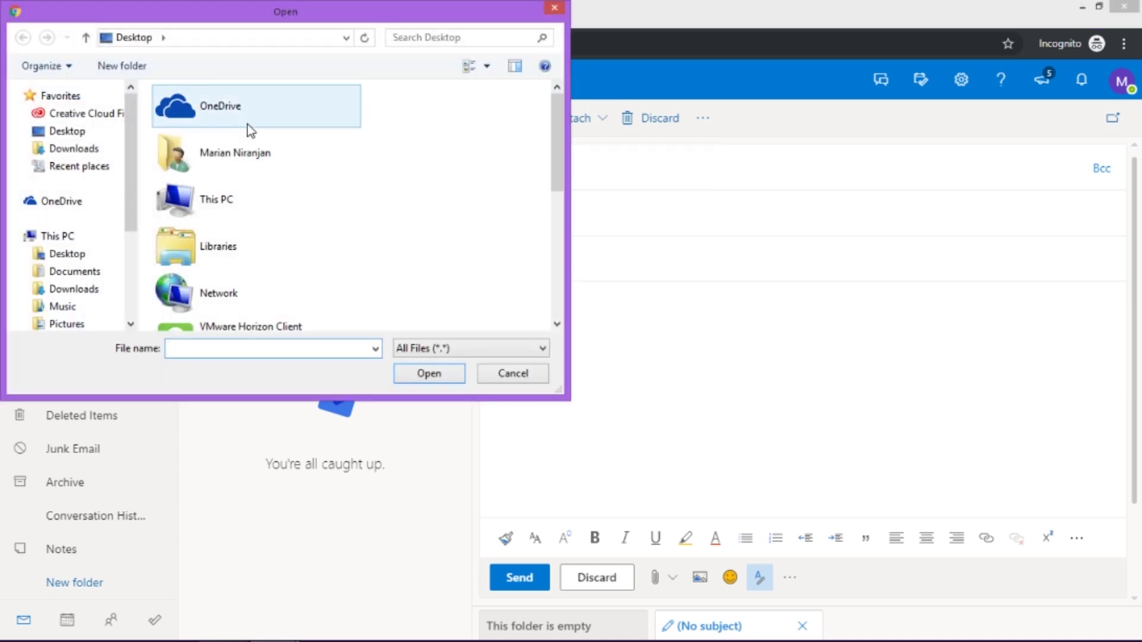
click(86, 149)
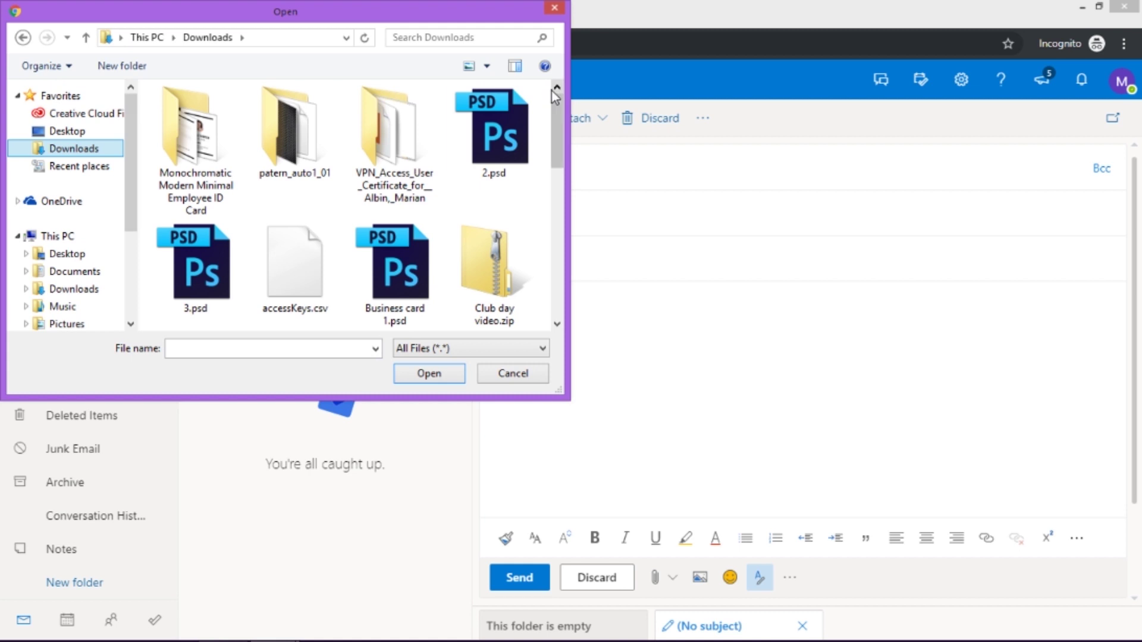
drag(558, 166, 568, 261)
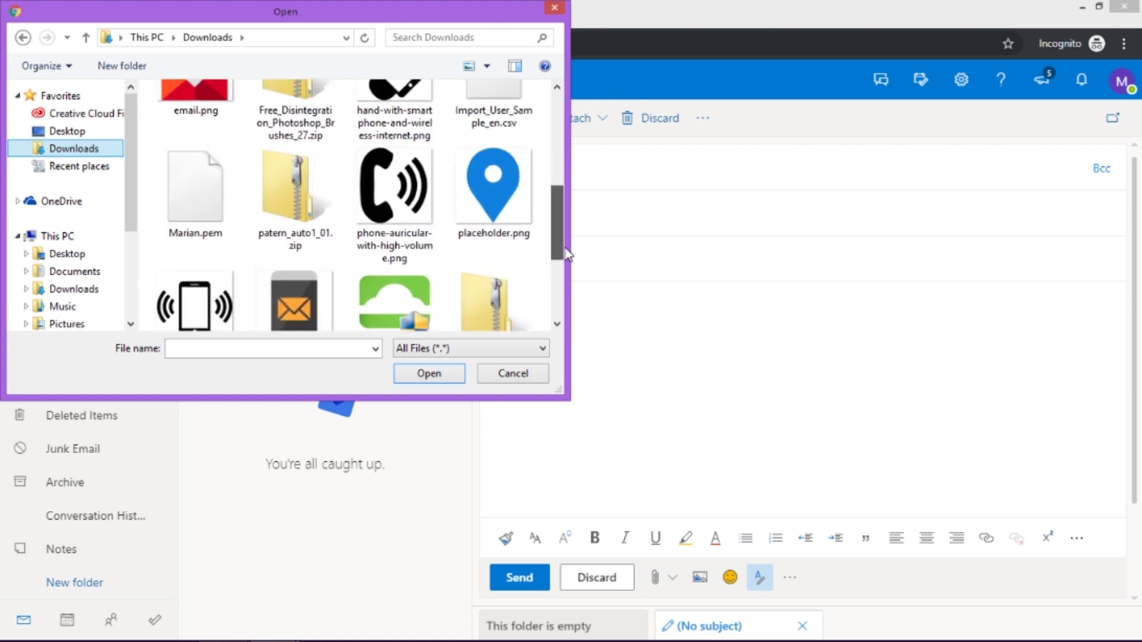
double_click(493, 119)
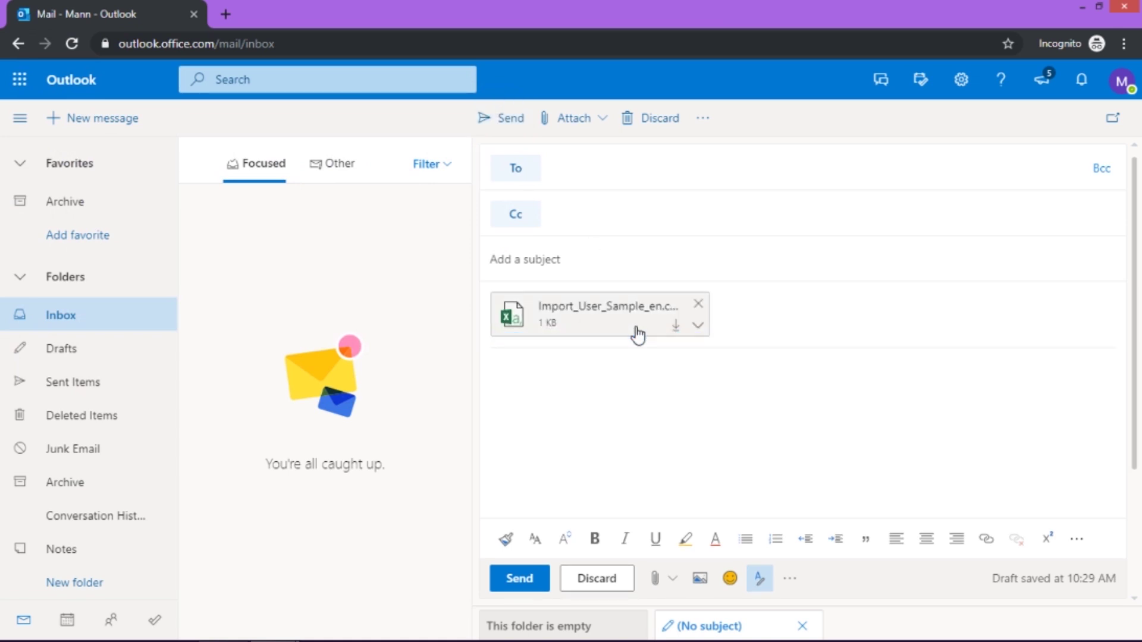
- Address the message to the user's own e-mail, add subject and body, and send it
click(587, 170)
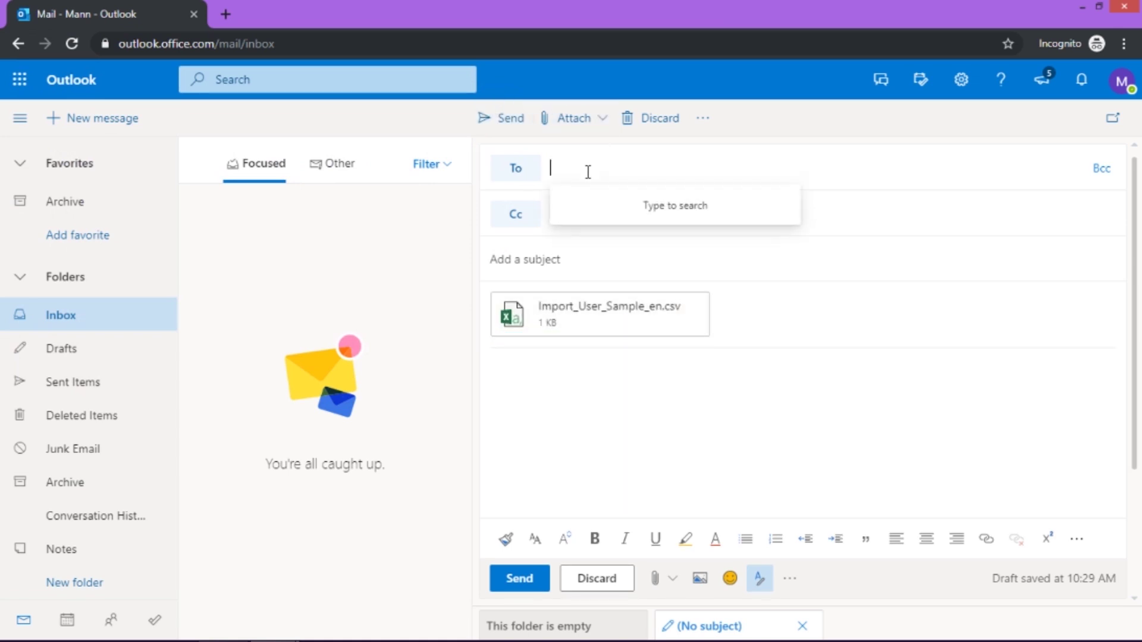
right_click(587, 172)
click(642, 272)
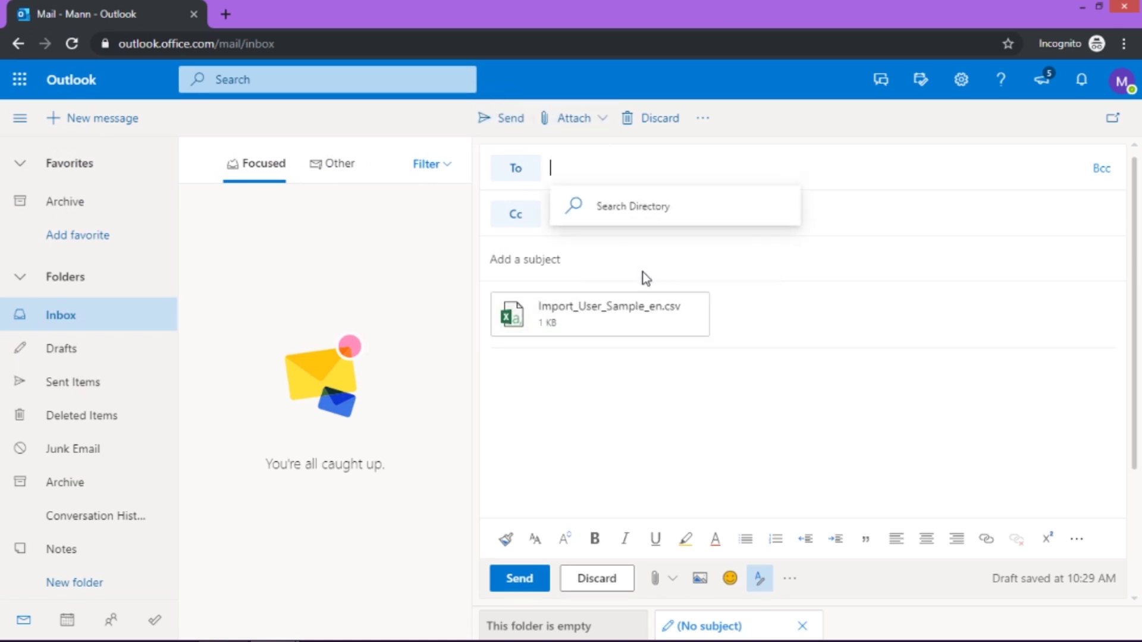
click(560, 253)
text(Nothin)
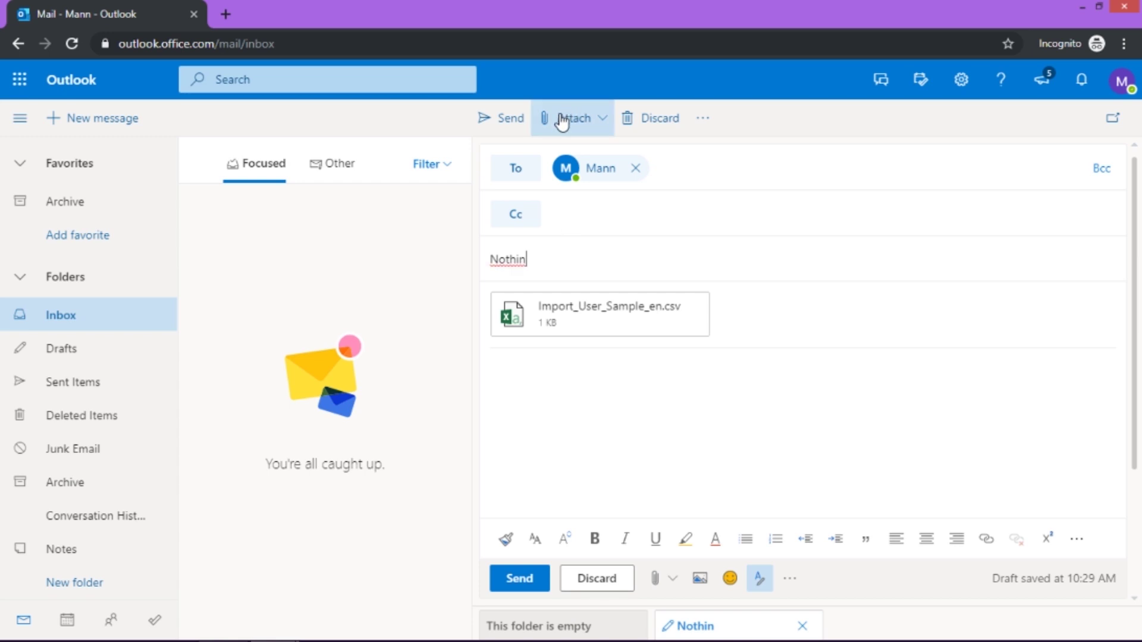
click(550, 387)
text(,yjfkyuli)
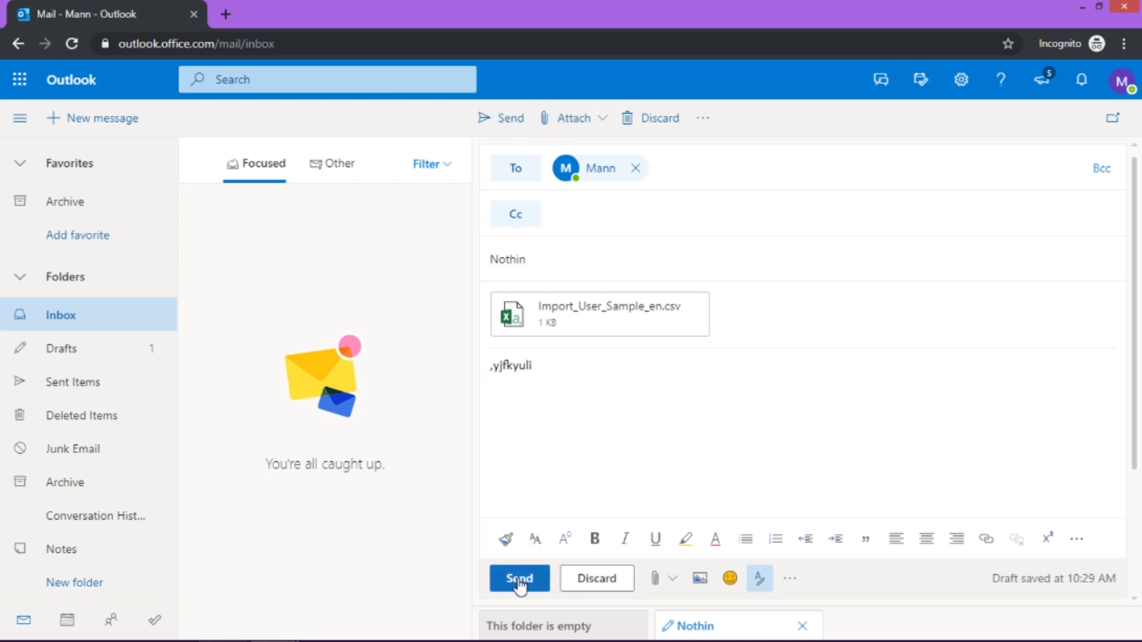
click(519, 578)
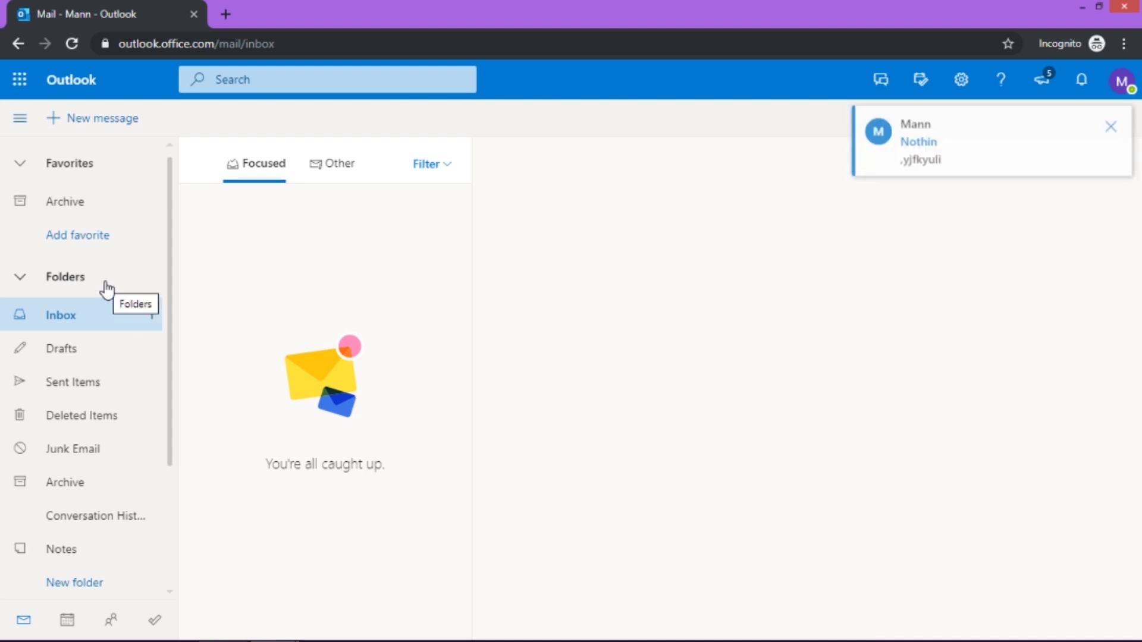
- Open the Nothin message and preview its Import_User_Sample_en.csv attachment in a separate window
click(256, 244)
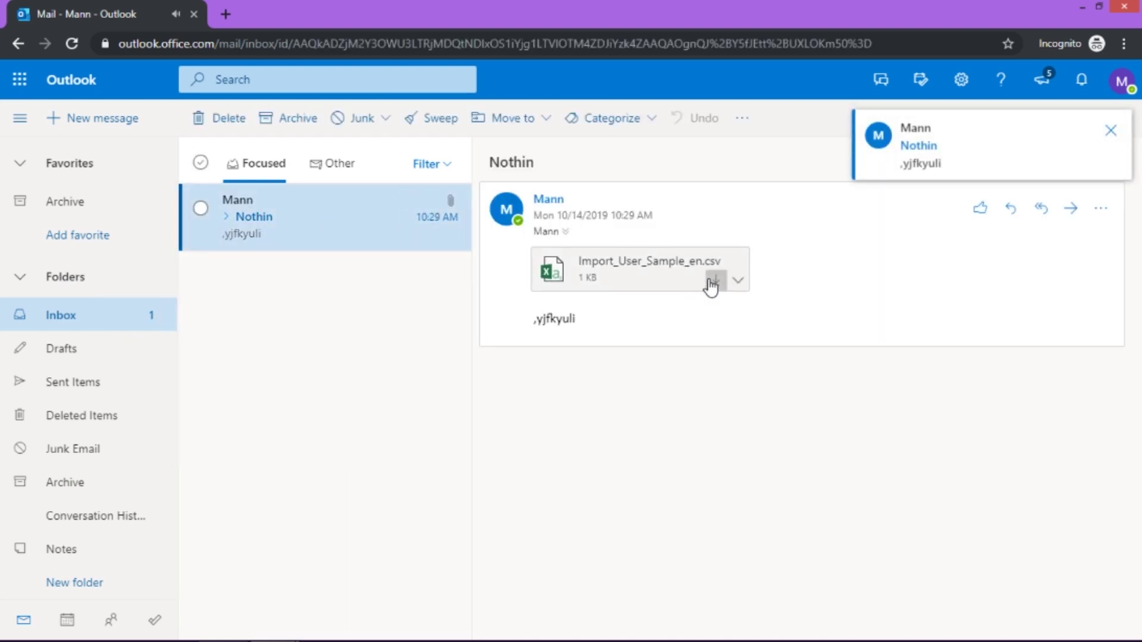
click(739, 281)
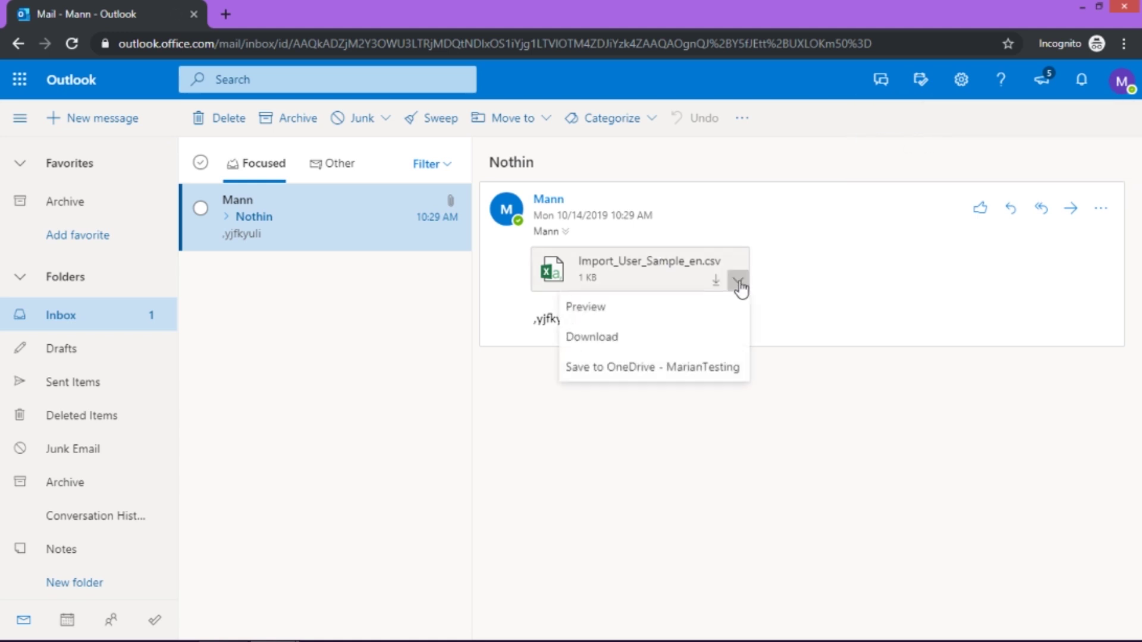
click(677, 310)
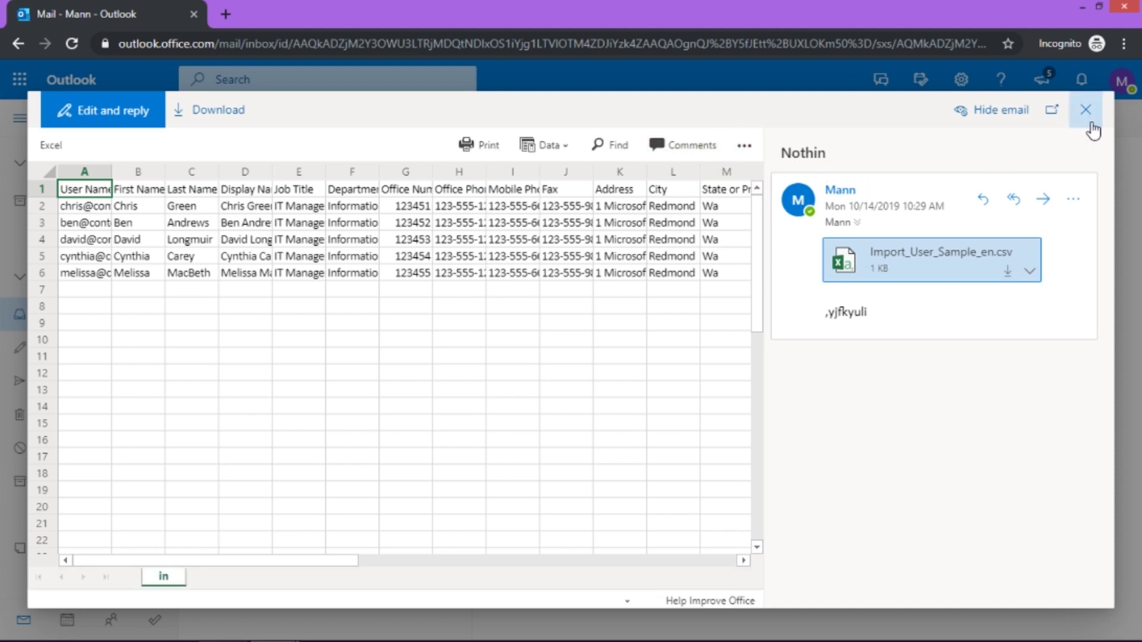
click(1052, 112)
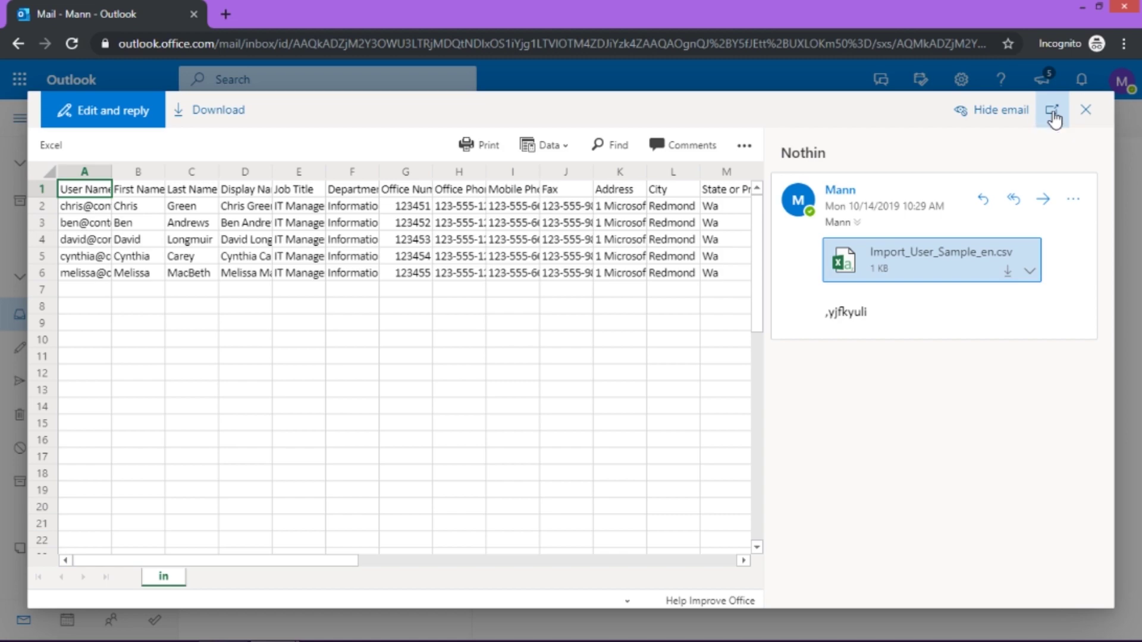
click(1053, 114)
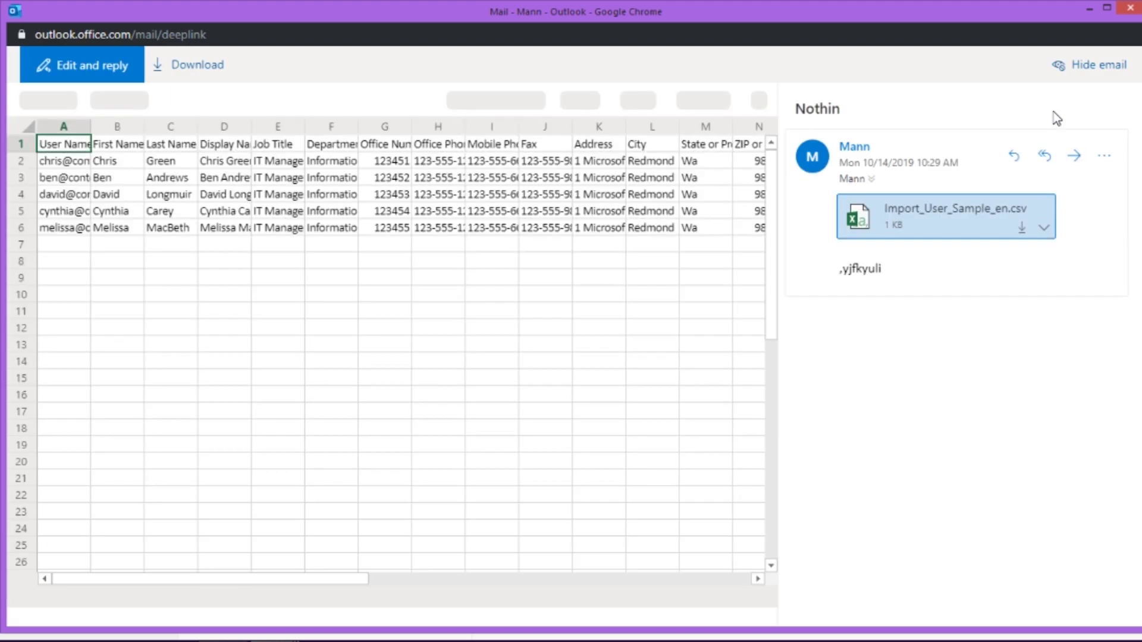
- Select the whole Import_User_Sample_en.csv sheet, AutoFit all columns, then deselect
click(26, 127)
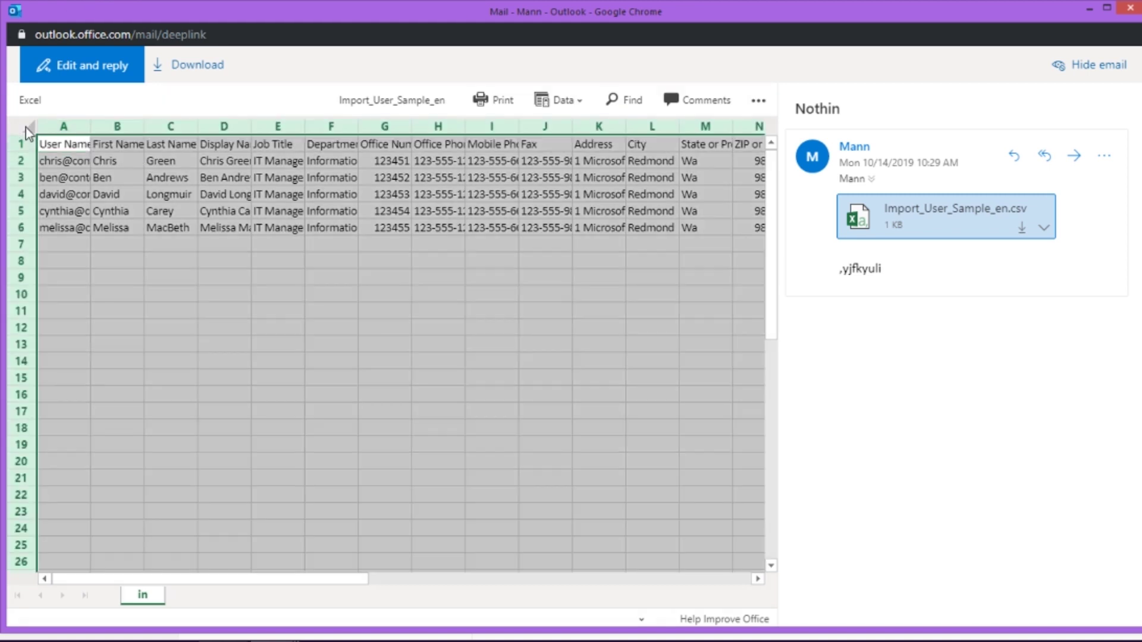
drag(91, 125, 90, 126)
double_click(91, 126)
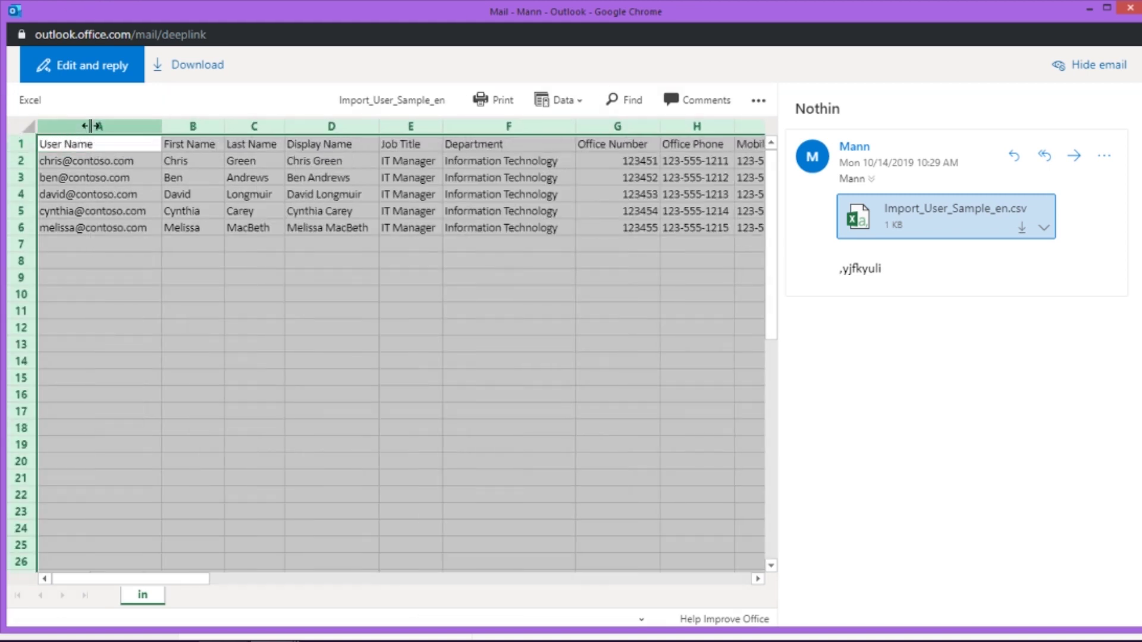
click(166, 380)
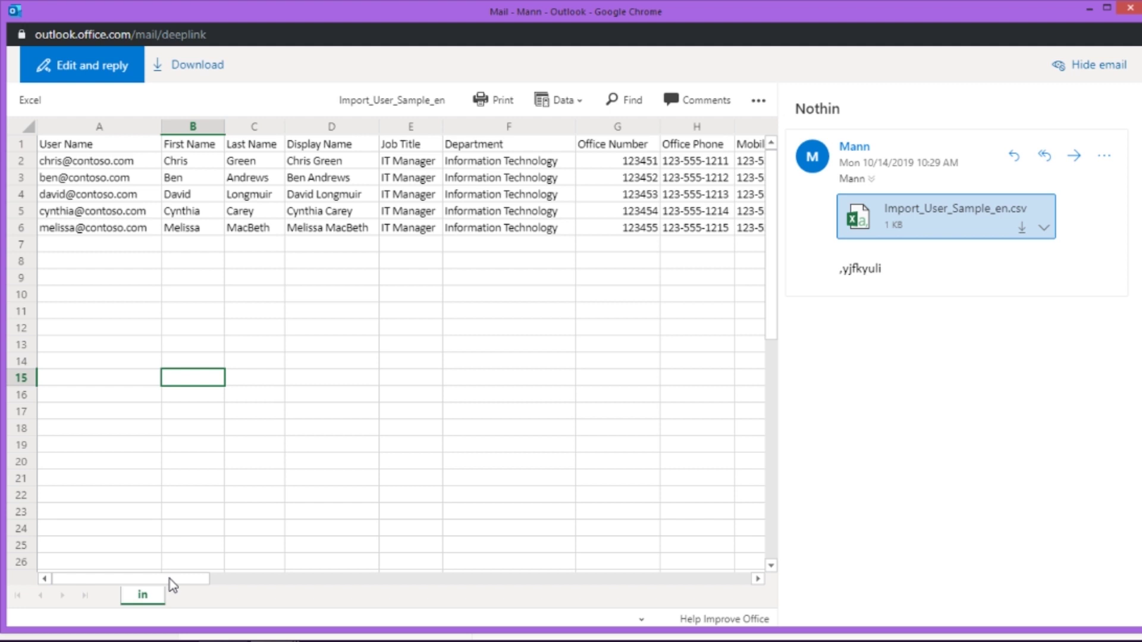
drag(170, 579, 137, 520)
- Minimize the preview and Outlook windows, then close the Reset password and user details panels
click(1091, 10)
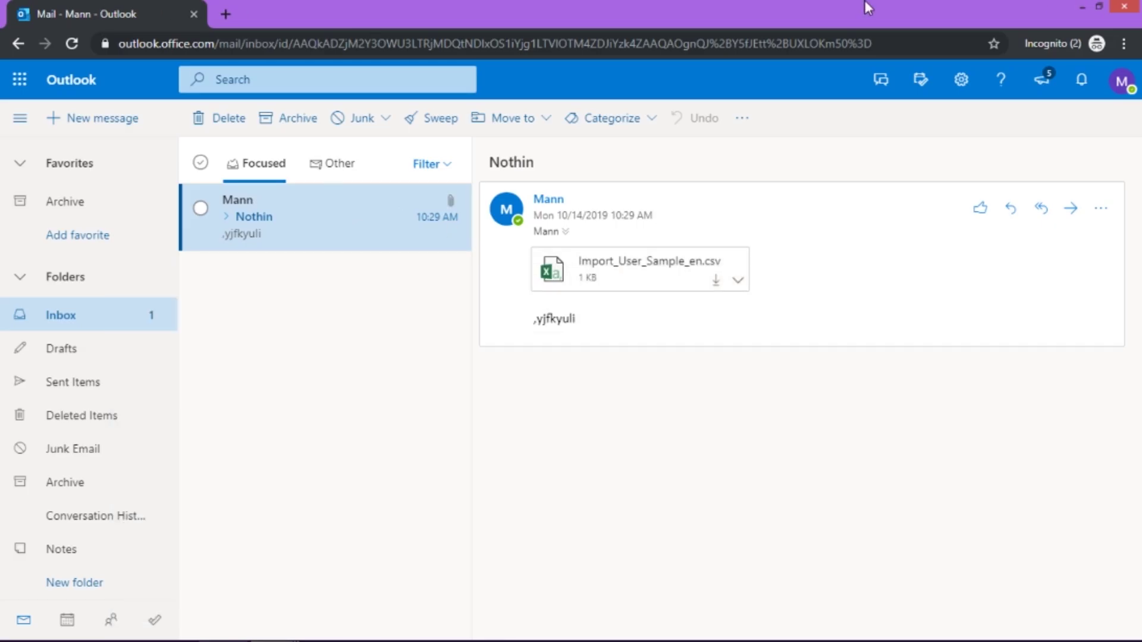
click(1082, 6)
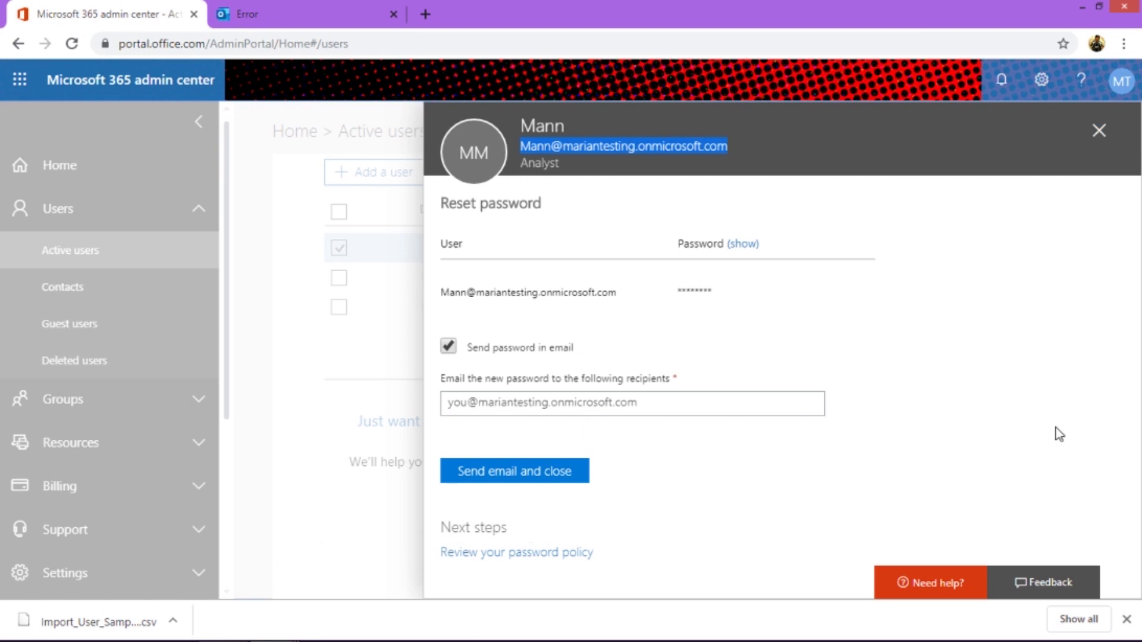
click(1100, 129)
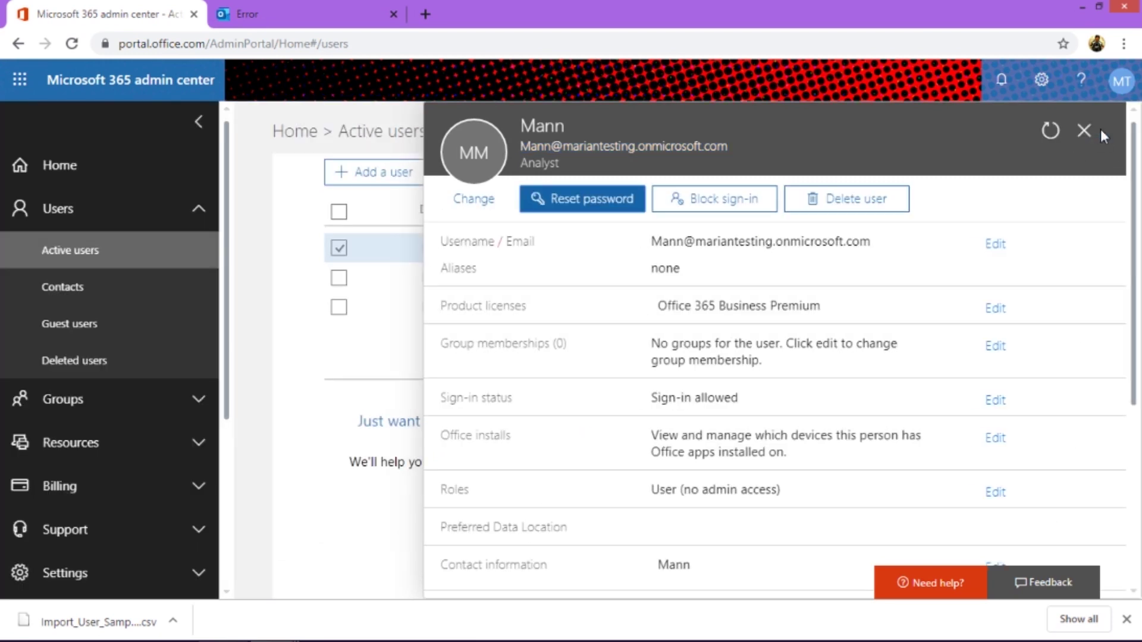
right_click(1085, 132)
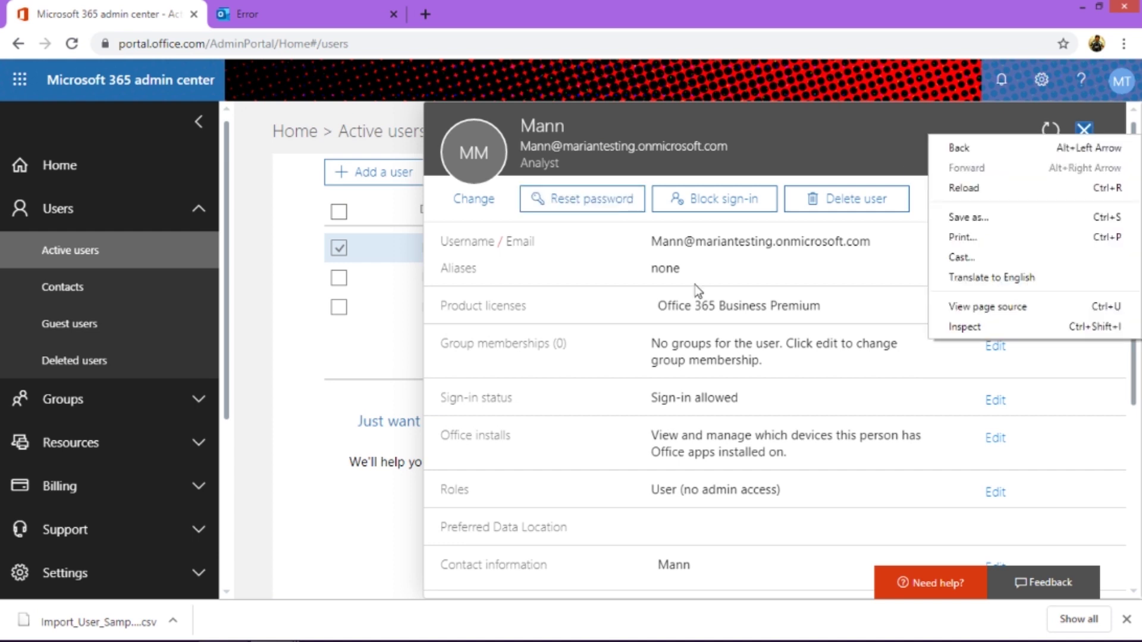
click(1085, 132)
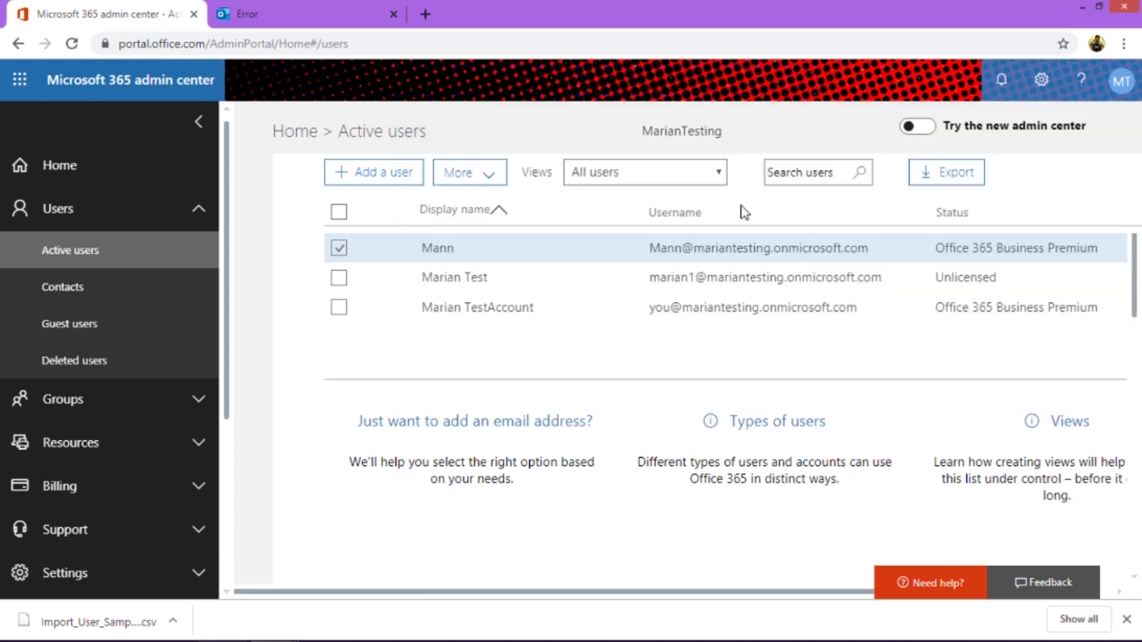
- Deselect the first user and open the More actions list on Active users
click(492, 173)
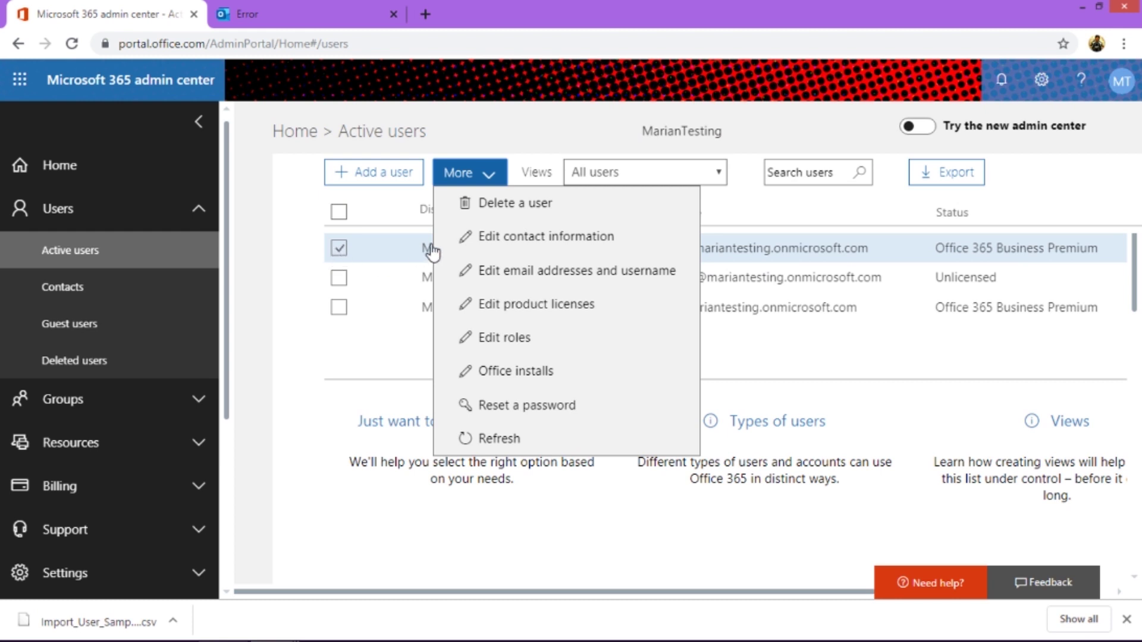
click(338, 248)
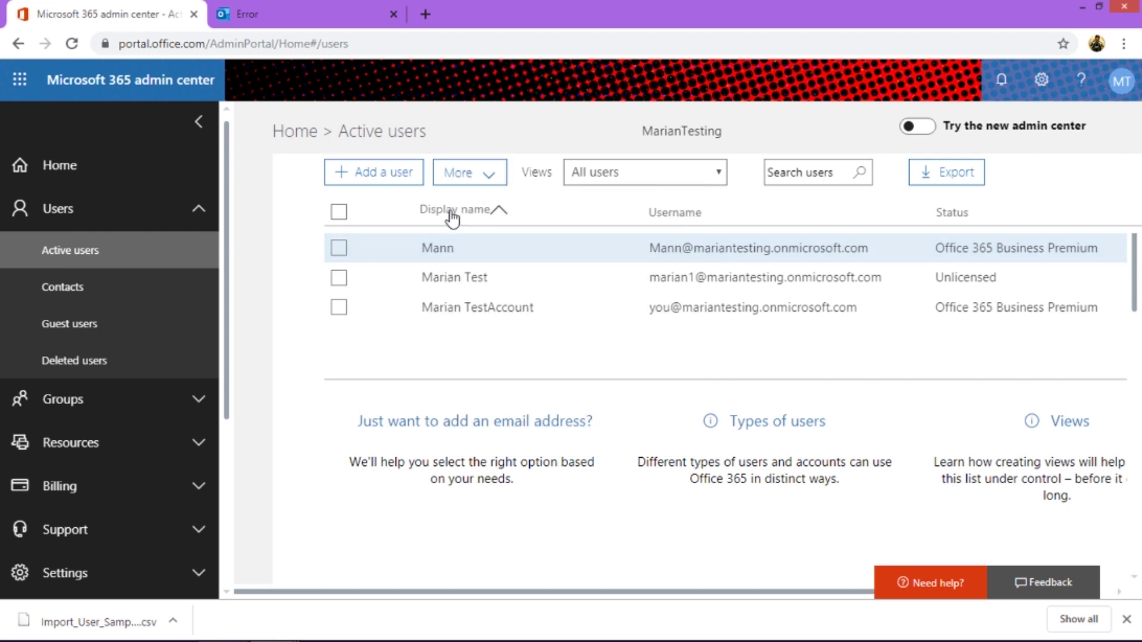
click(486, 174)
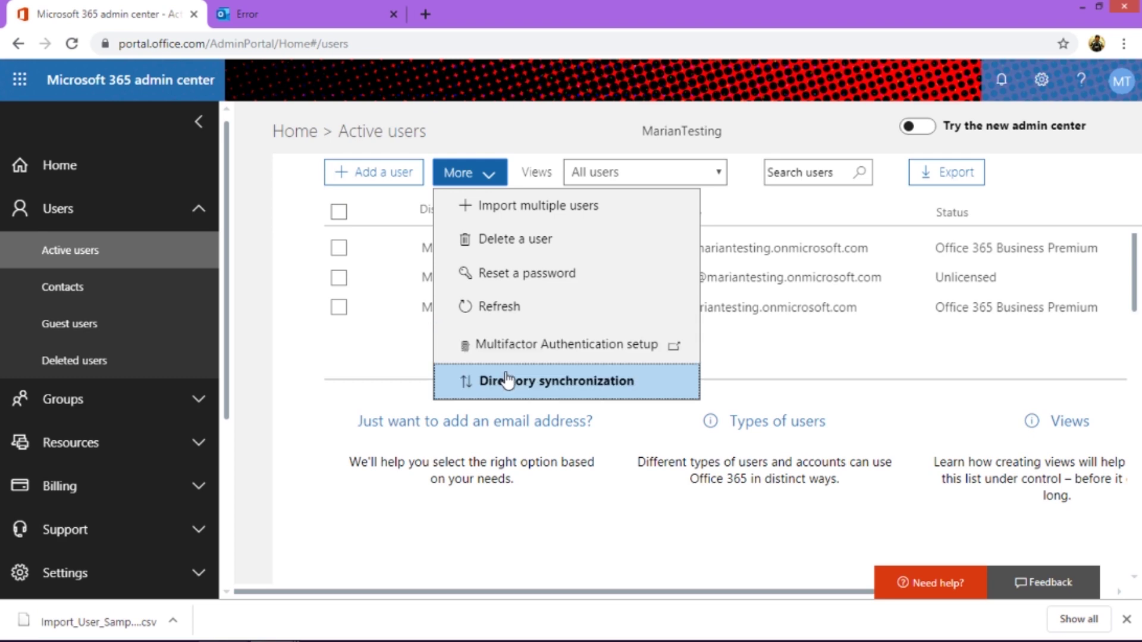
- Upload Import_User_Sample_en.csv from Downloads into the Import multiple users panel
click(501, 219)
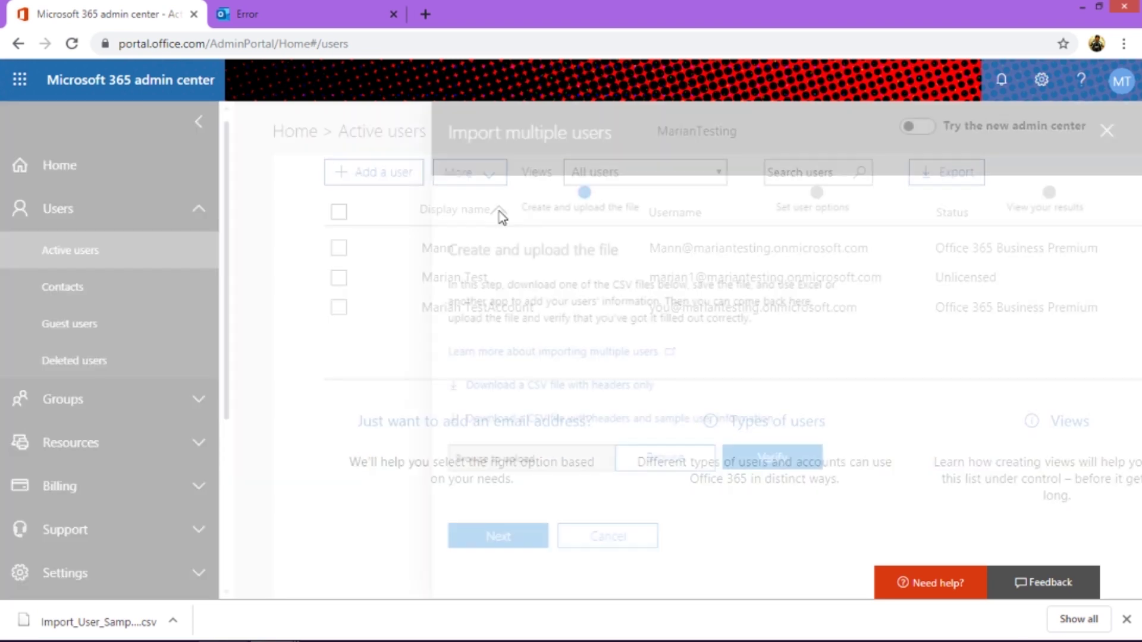
click(618, 470)
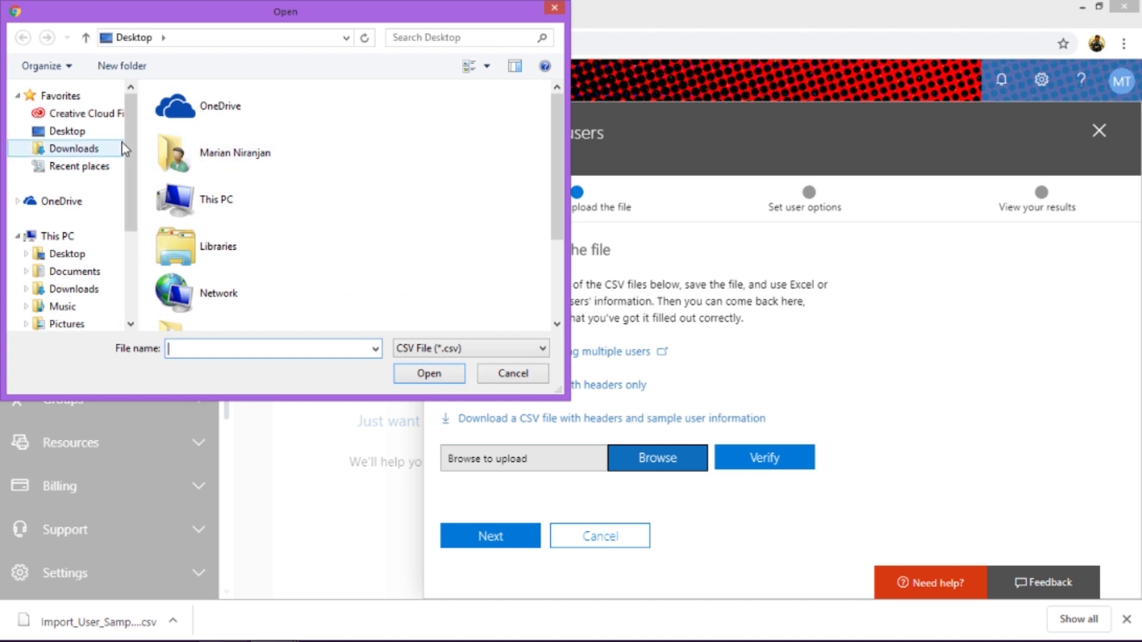
click(110, 148)
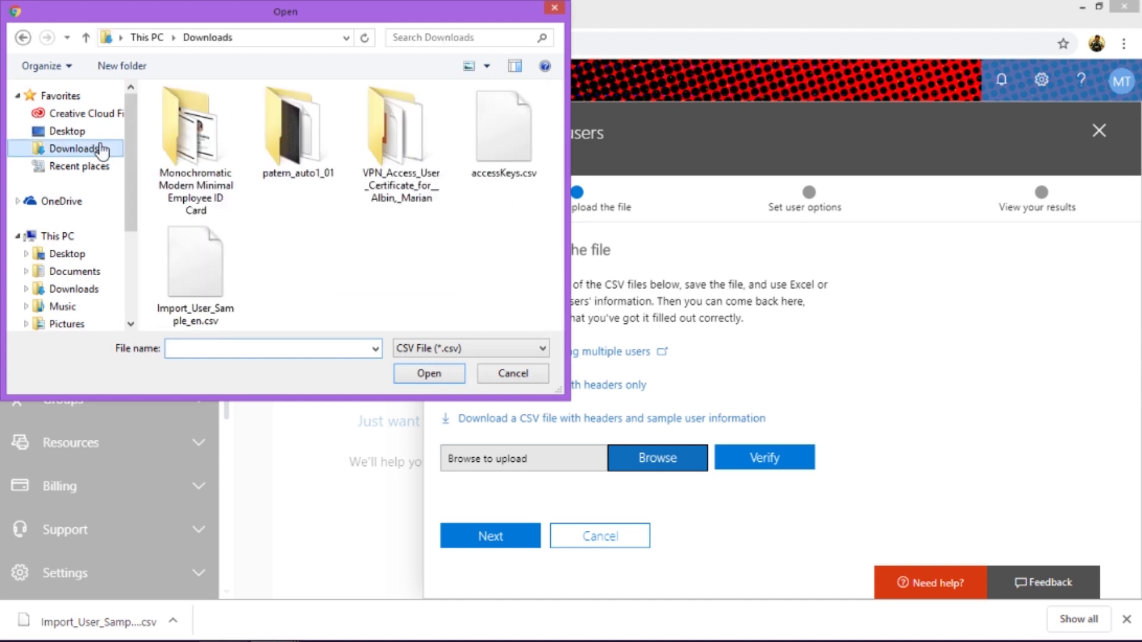
double_click(223, 269)
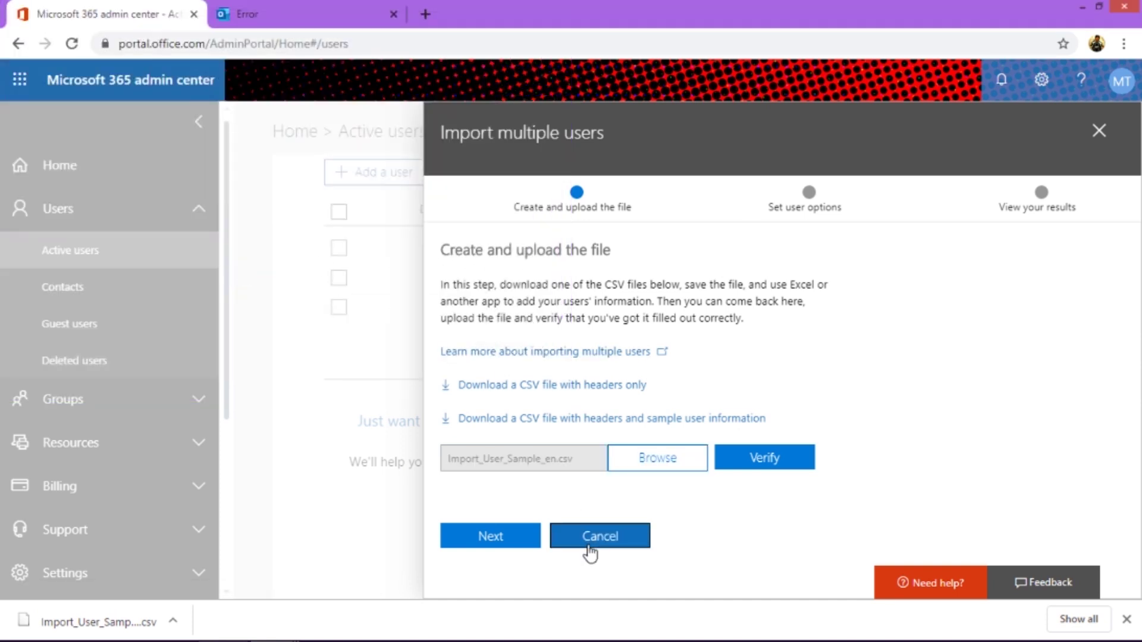
- Verify the uploaded file, then download and open the error log file
click(764, 465)
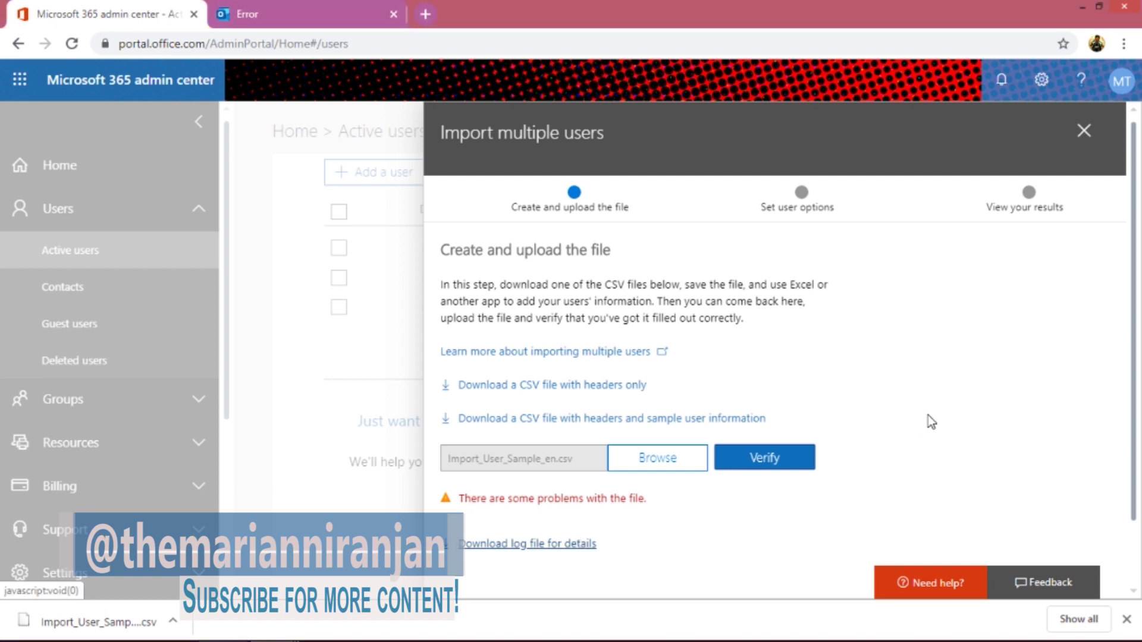
scroll(1133, 589, down, 2)
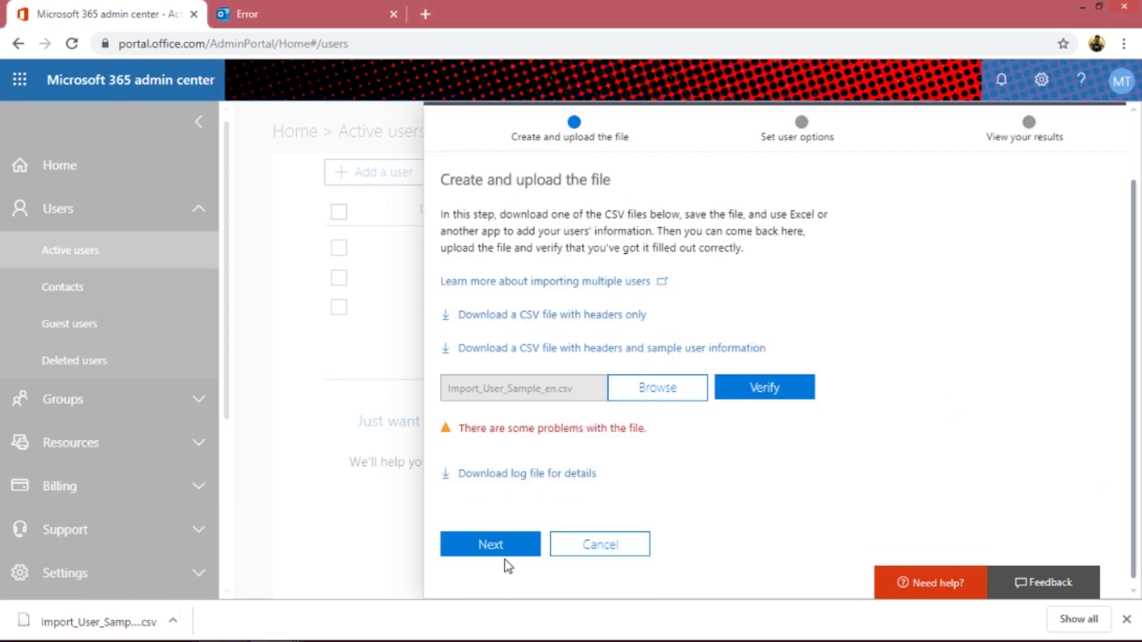
click(528, 544)
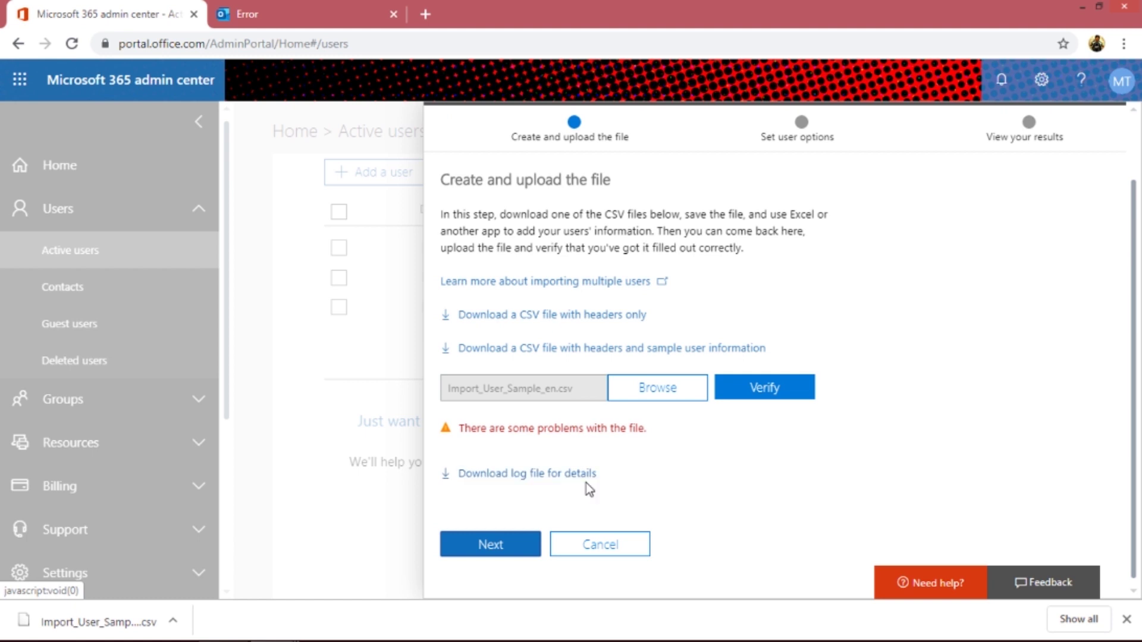
click(525, 474)
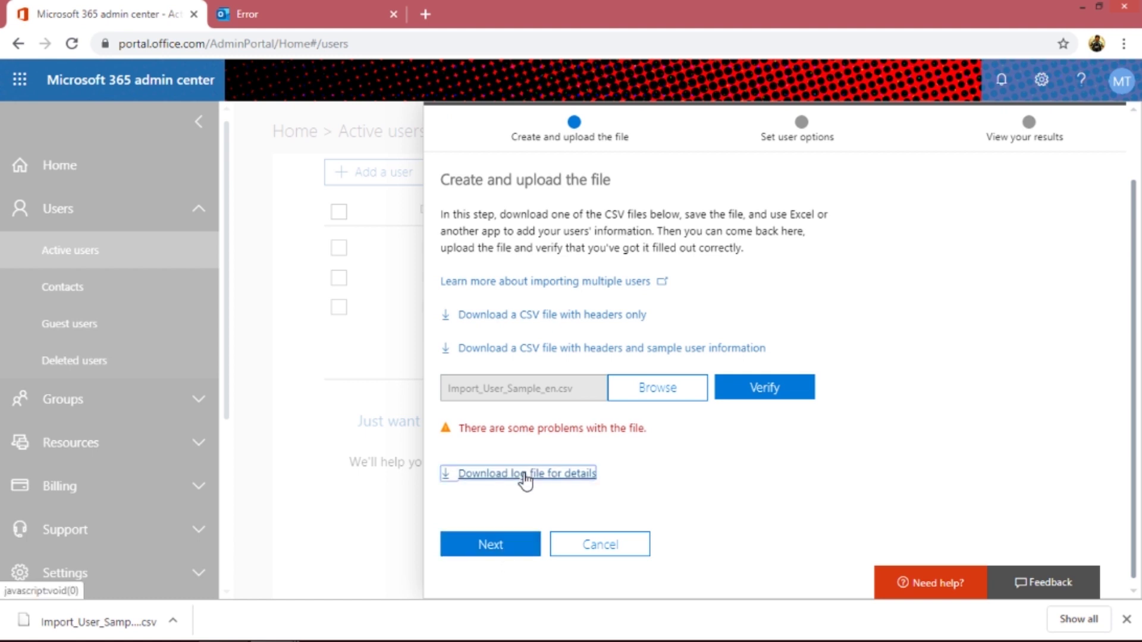
click(83, 629)
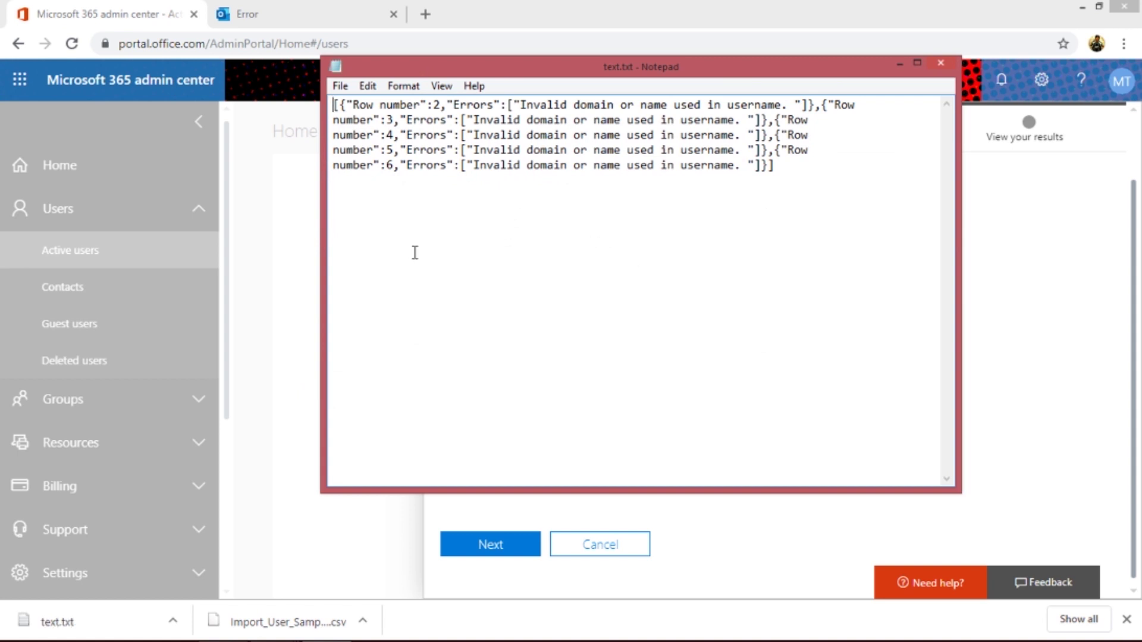
- Read the 'Invalid domain or name used in username' error, then return to the CSV preview
double_click(710, 150)
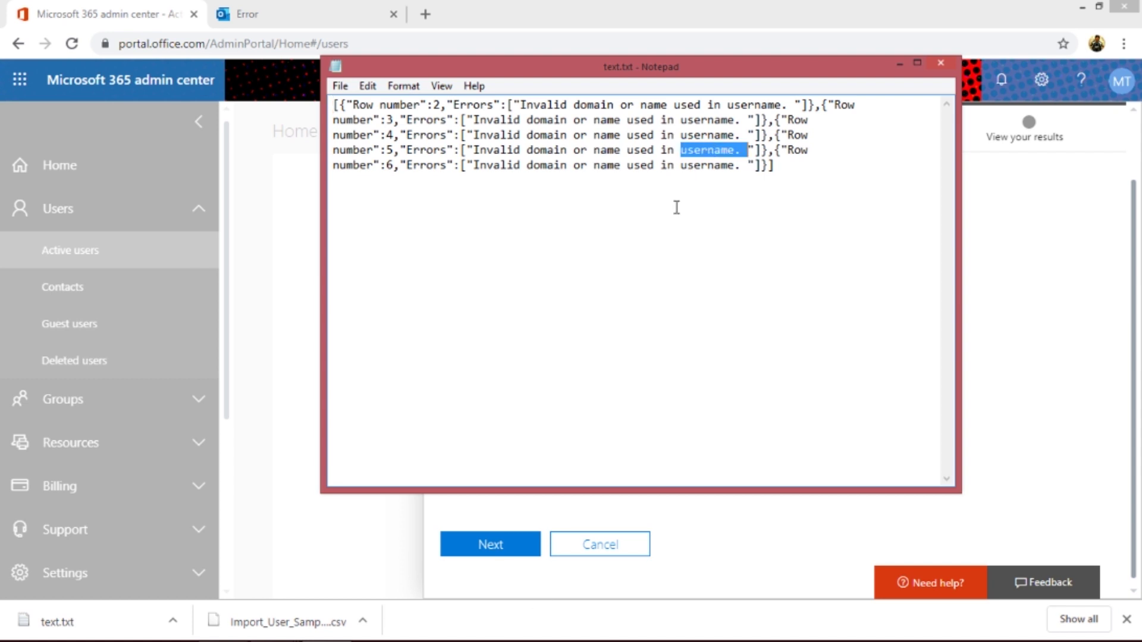
mouse_move(387, 639)
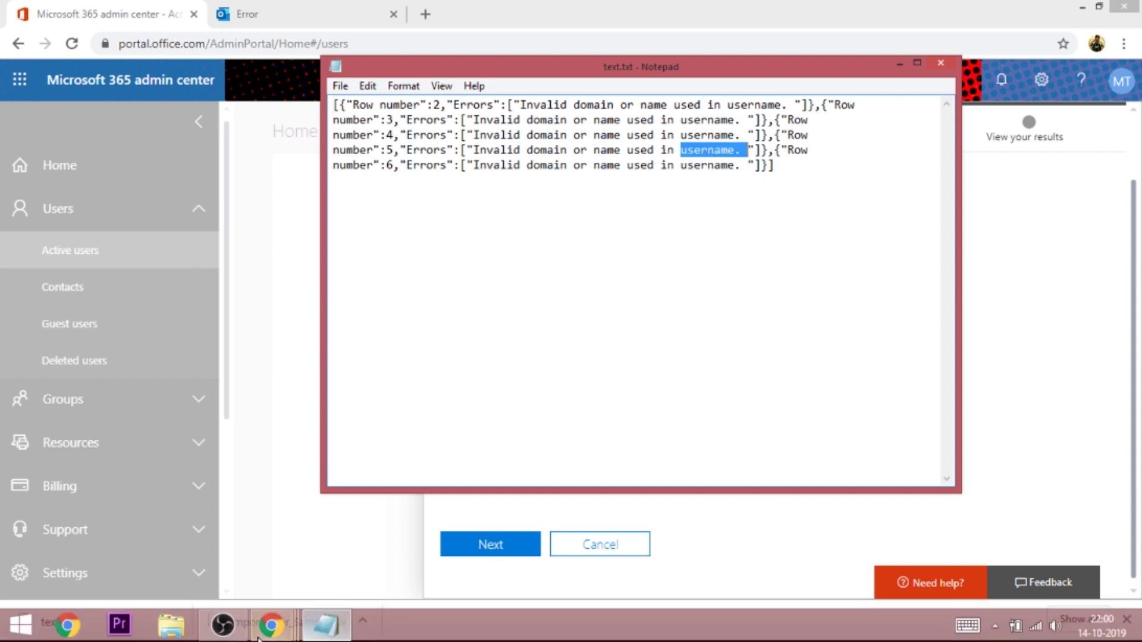
mouse_move(269, 630)
click(426, 537)
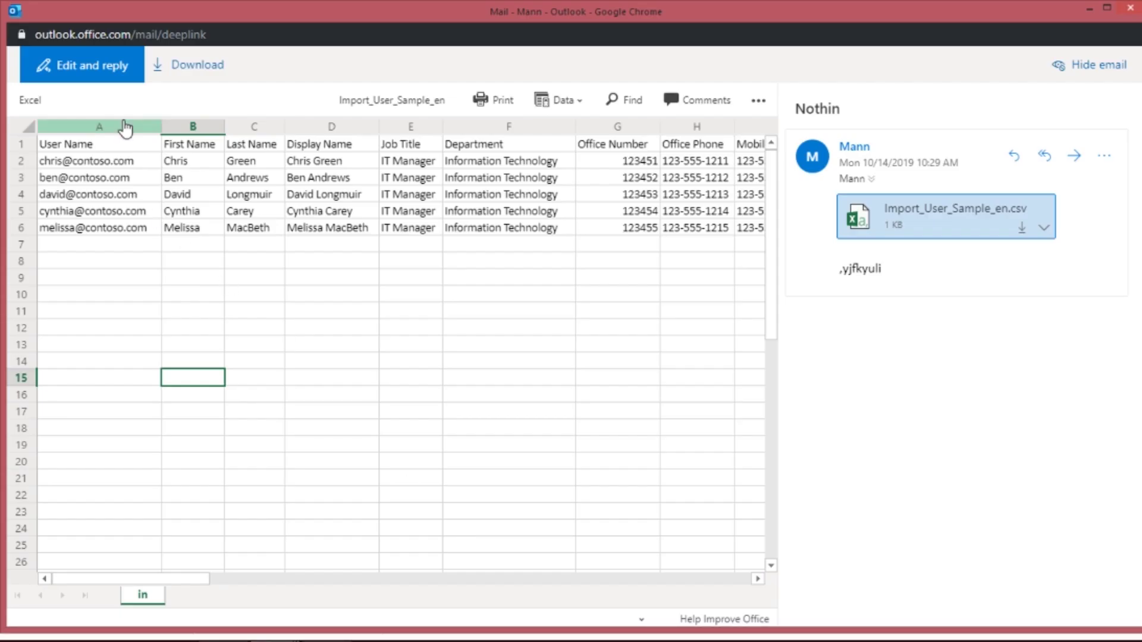
- Inspect the contoso.com user names in A2 and row 3, then close the Outlook preview and error log
click(109, 166)
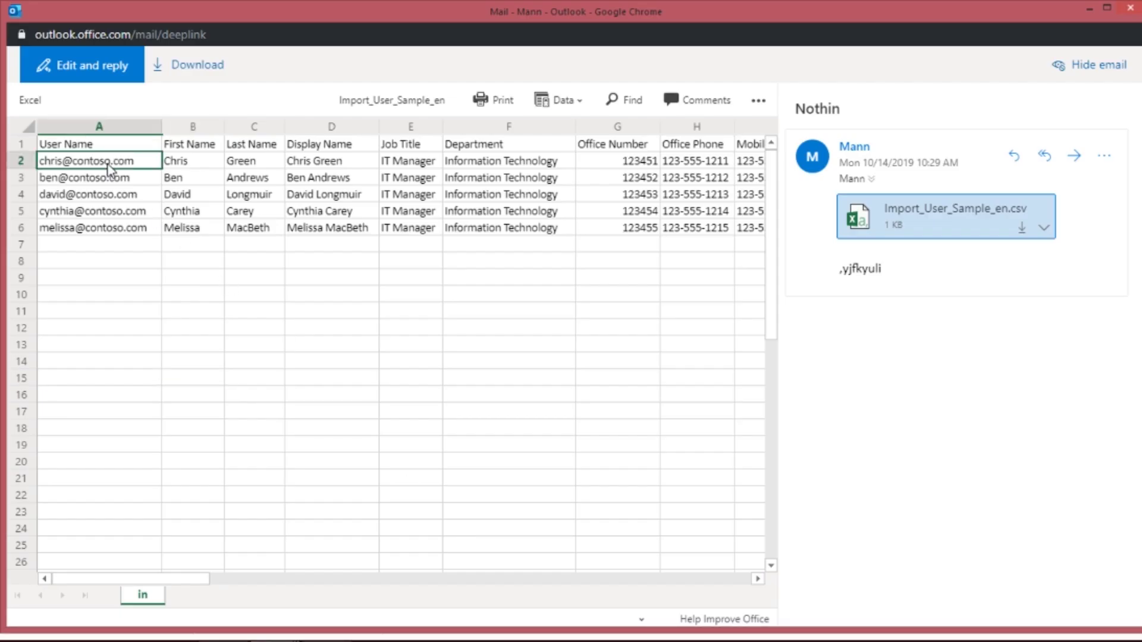
click(21, 179)
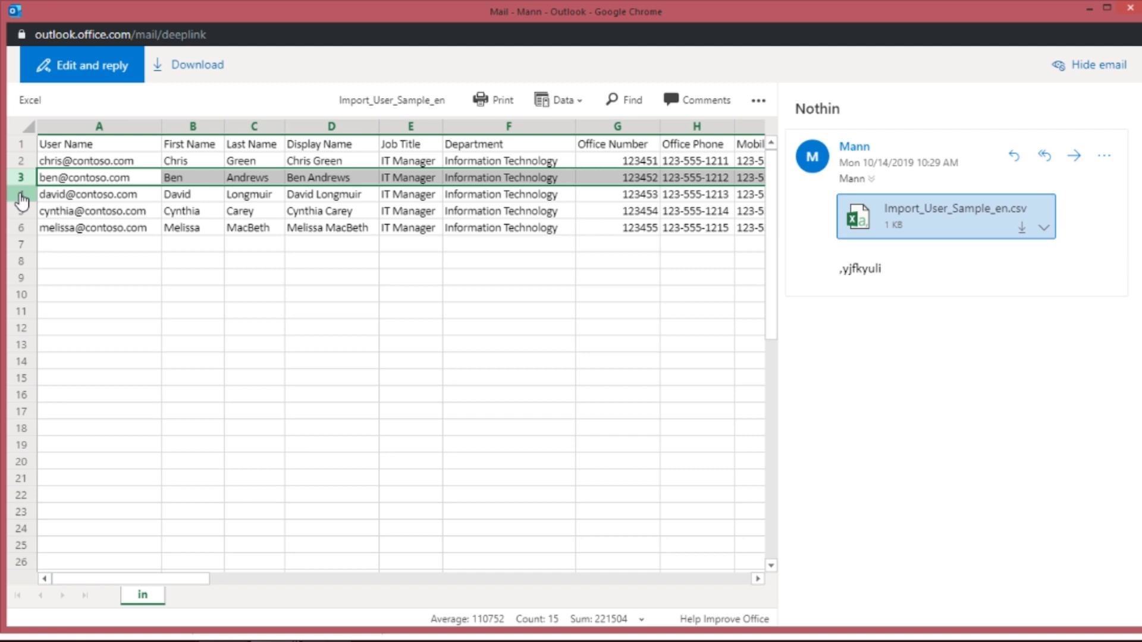
click(1134, 10)
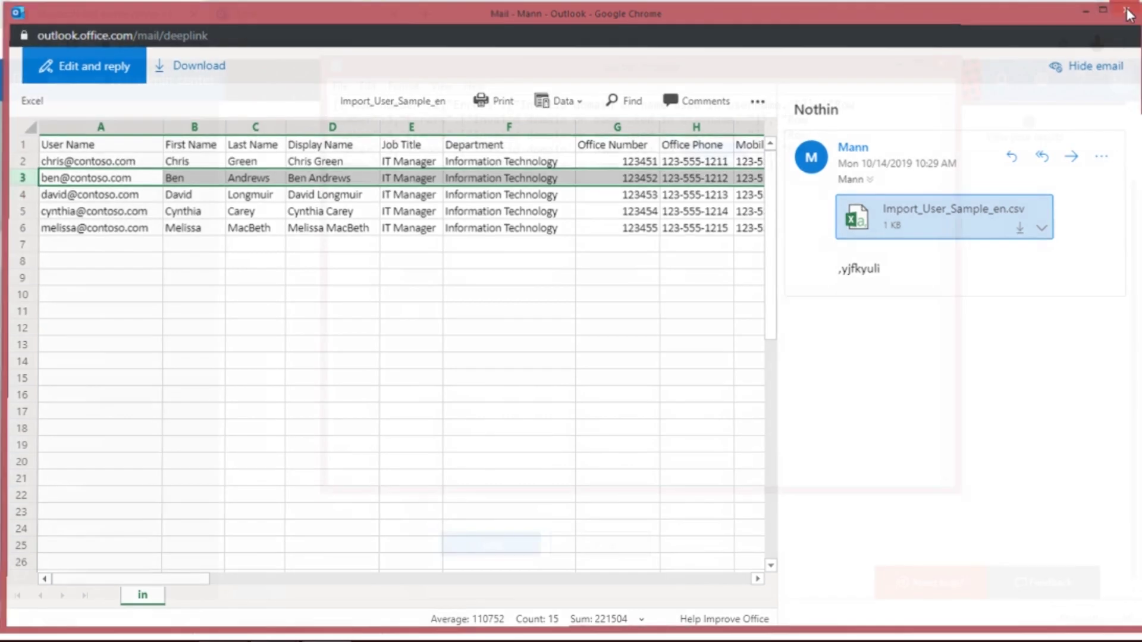
click(947, 69)
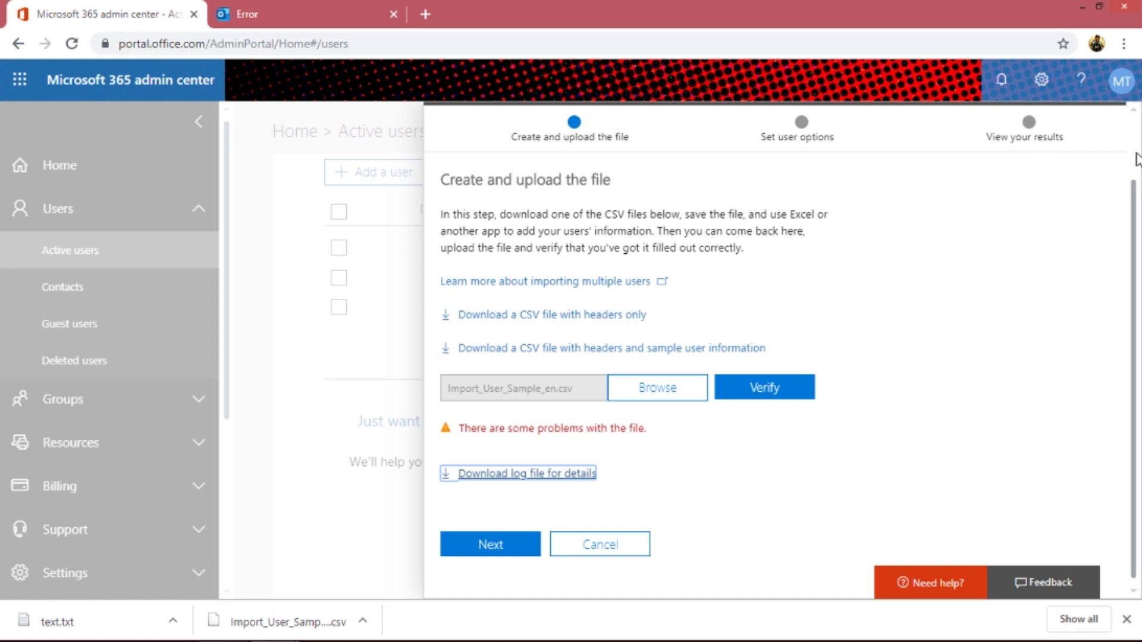
- Close the Import multiple users panel and filter the list to Licensed users
scroll(1136, 159, up, 2)
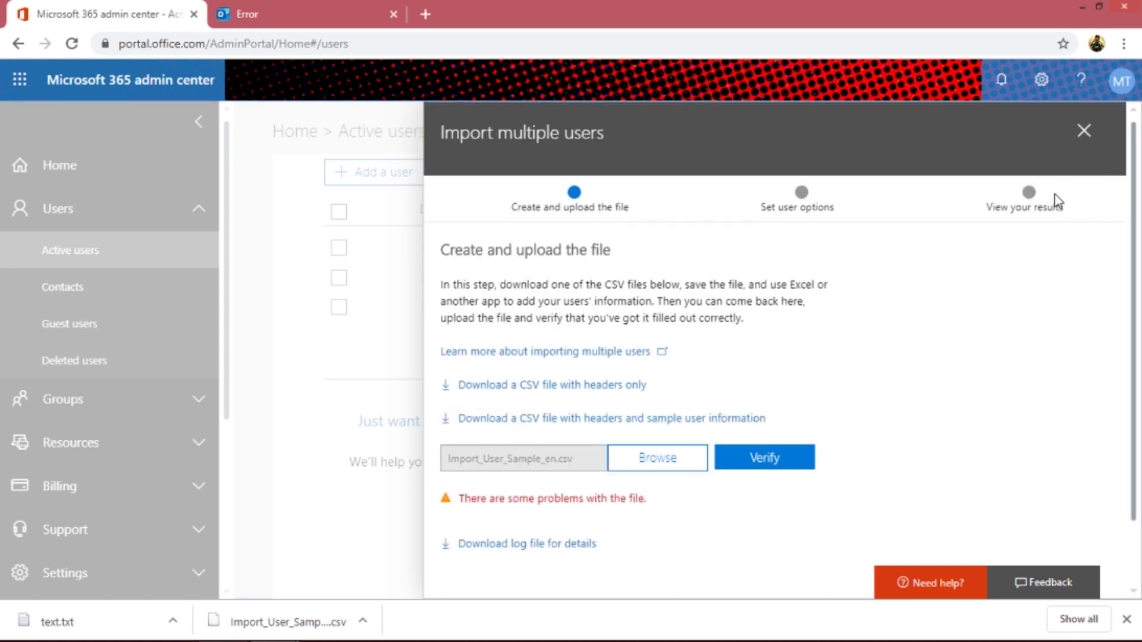
click(1083, 130)
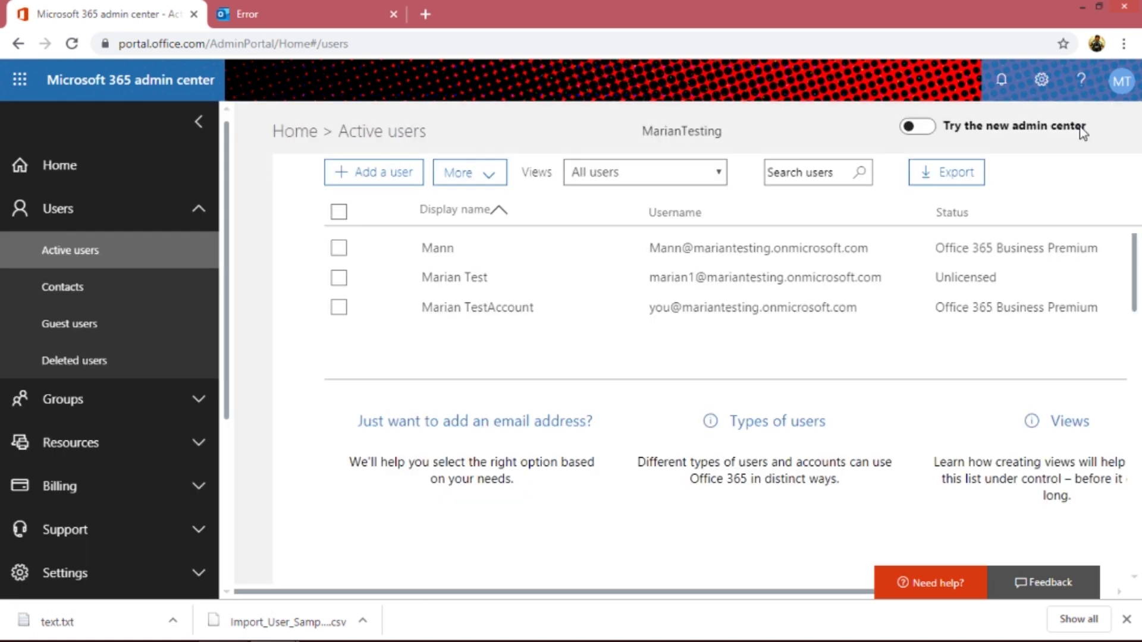
click(726, 170)
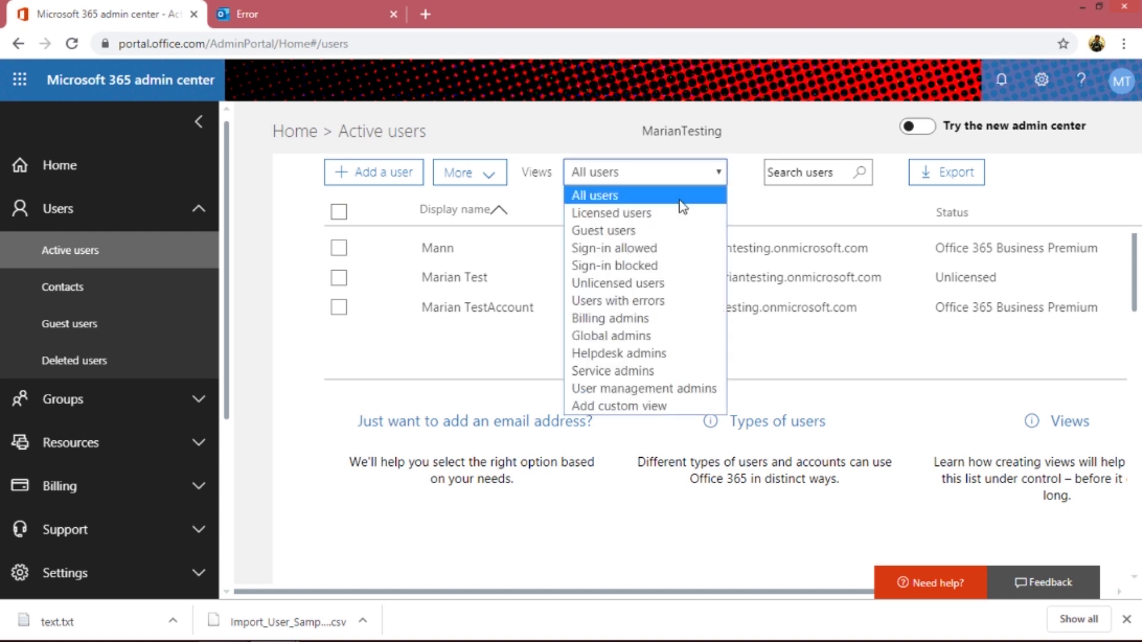
click(665, 225)
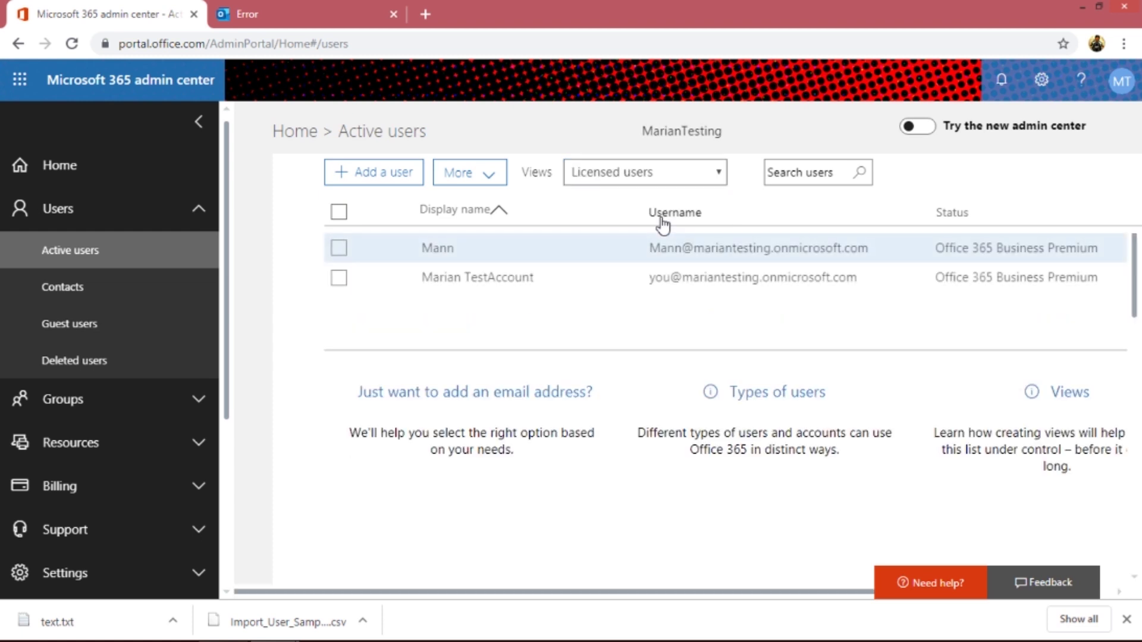
- Switch the user view to Guest users, then Global admins, then back to All users
click(683, 177)
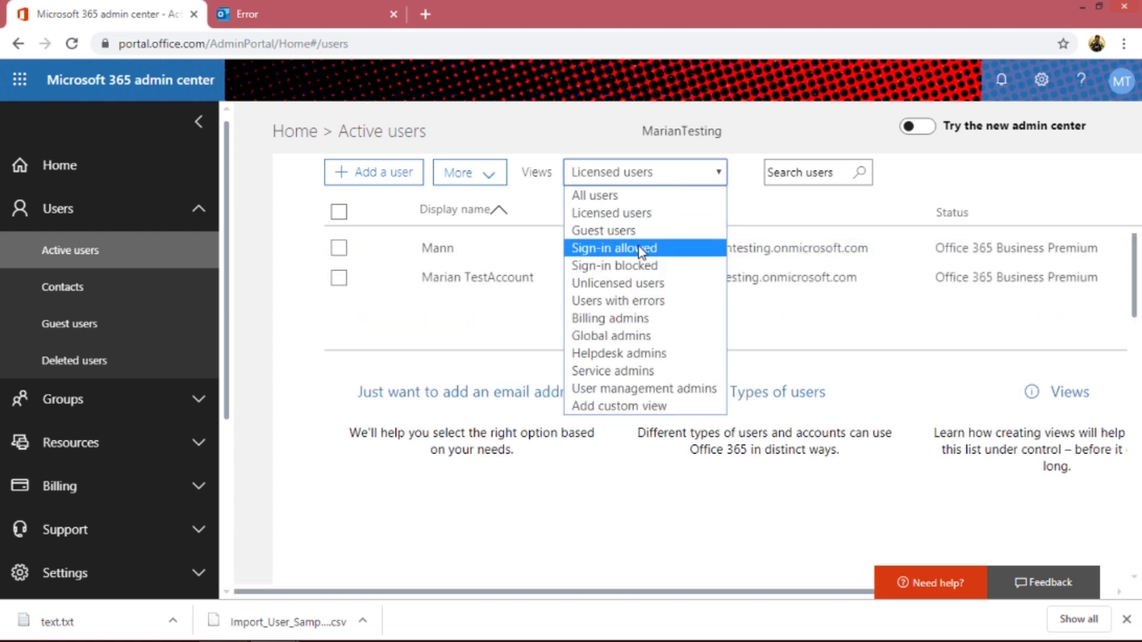
click(631, 231)
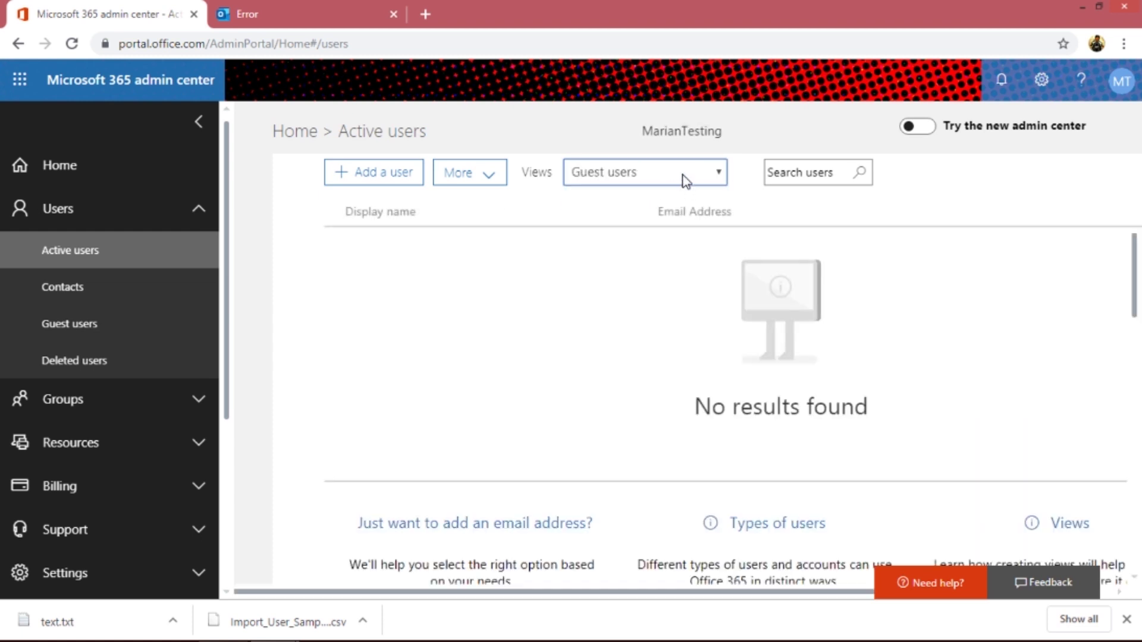
click(685, 182)
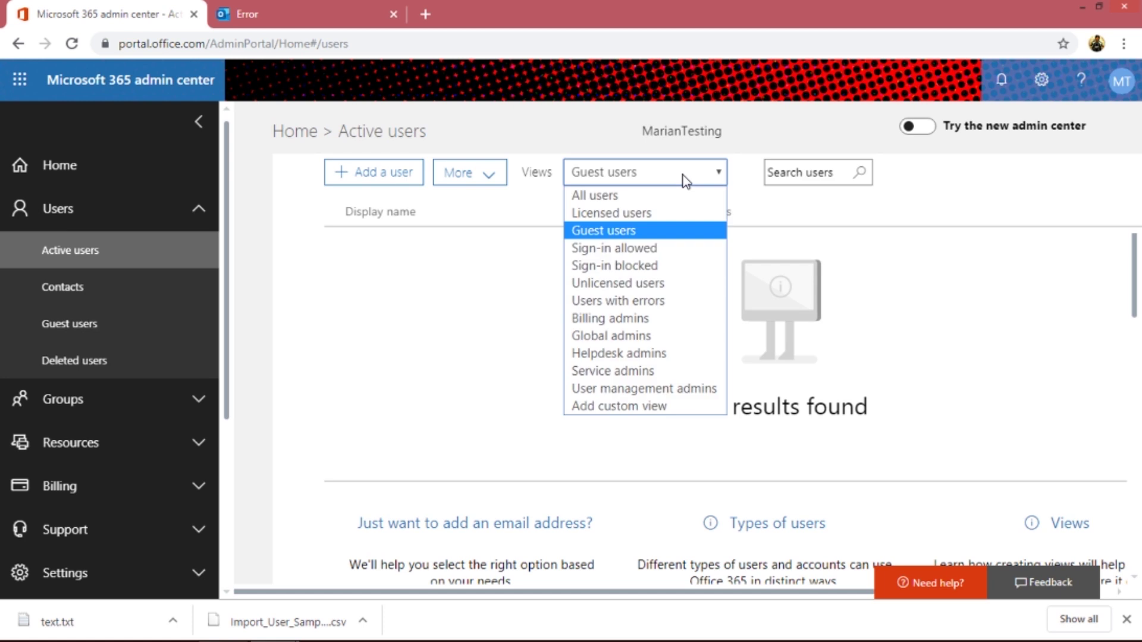
click(645, 335)
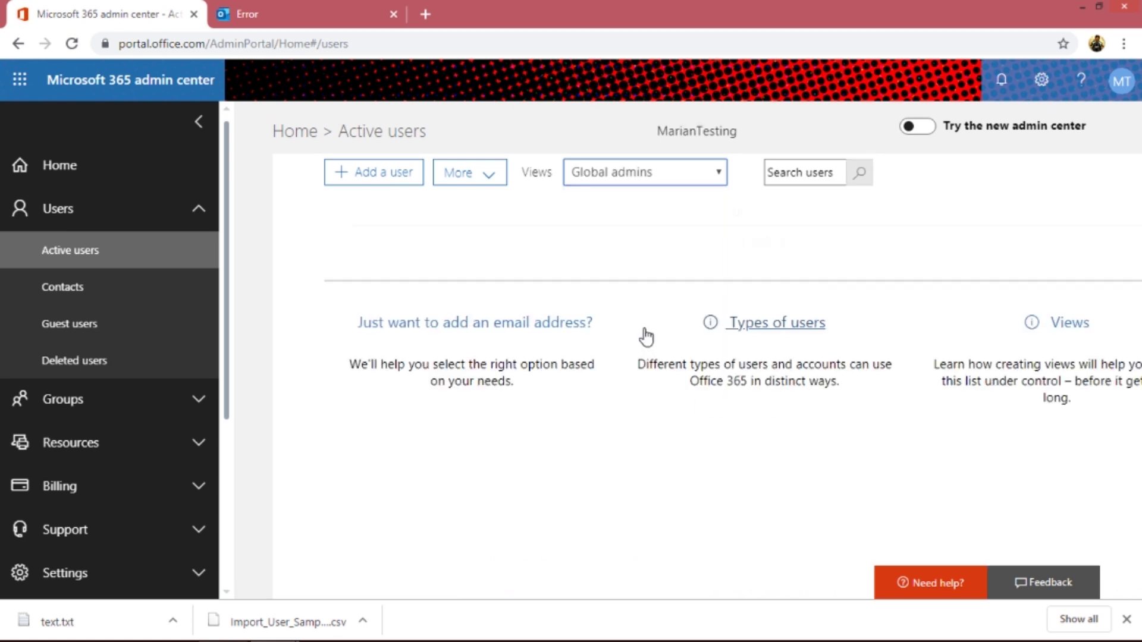
click(652, 178)
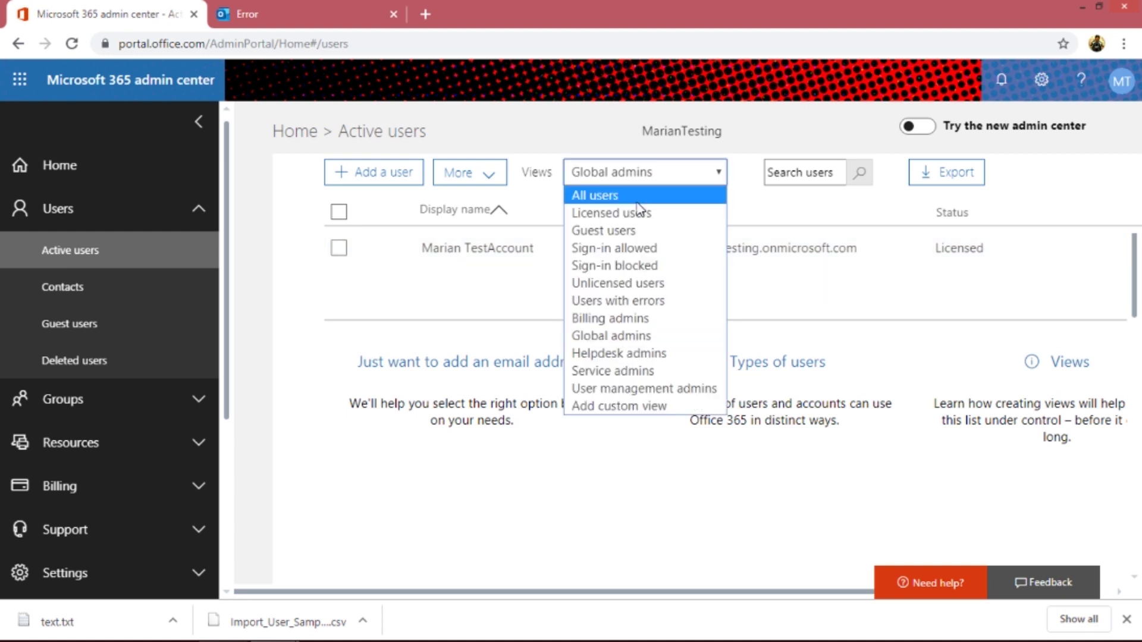
click(644, 194)
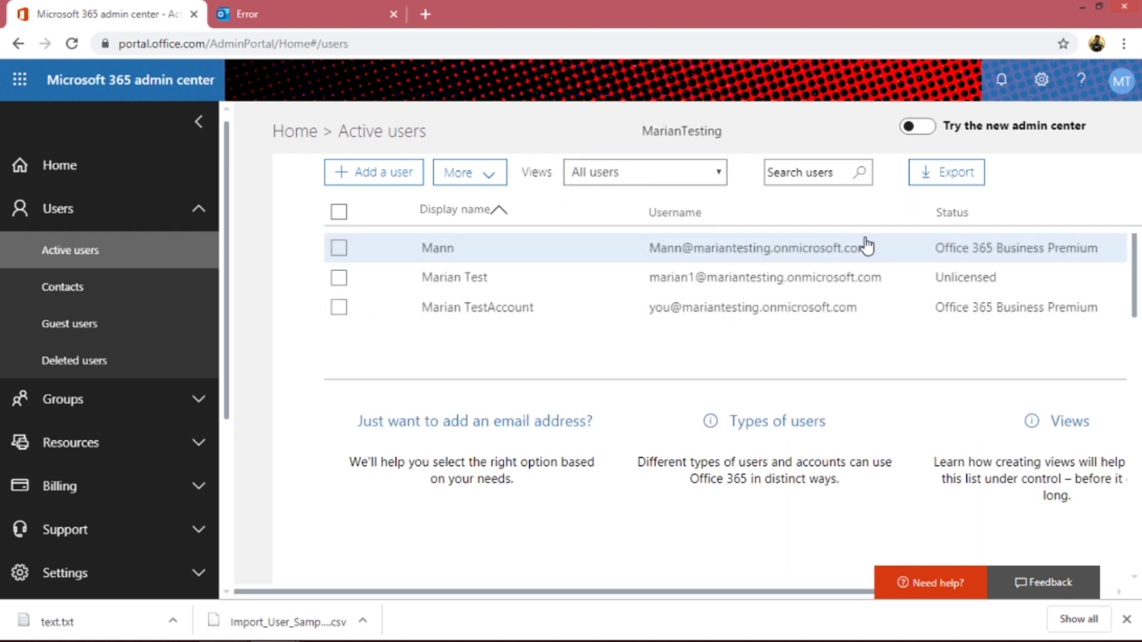
- Search the Active users list by name, narrowing it to two matches, and export the results
click(842, 174)
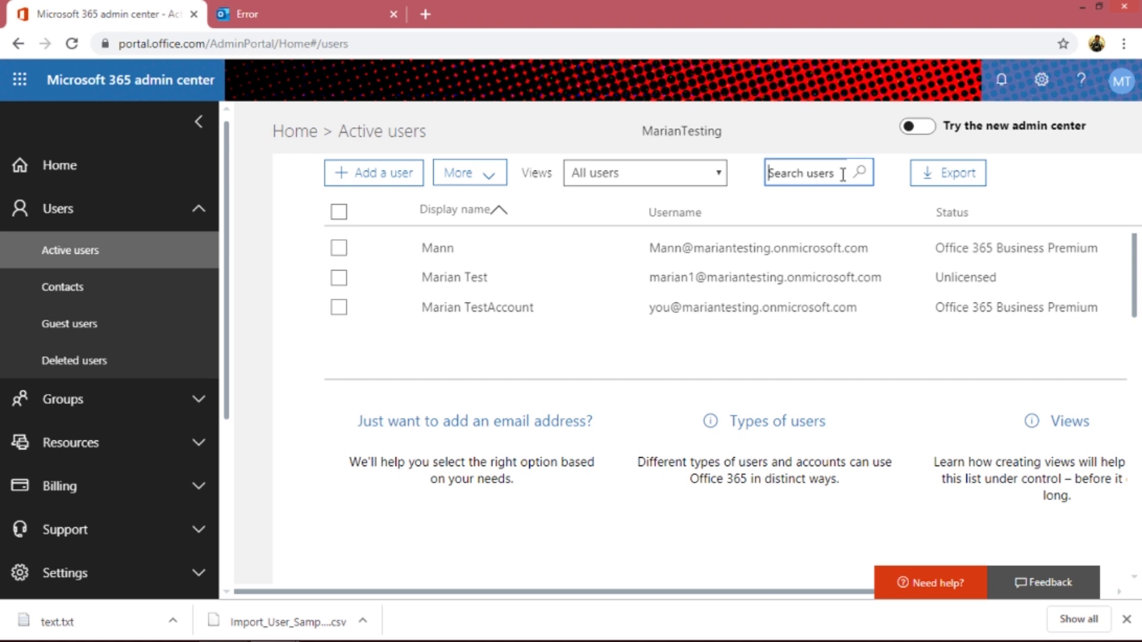
text(Marian)
key(Return)
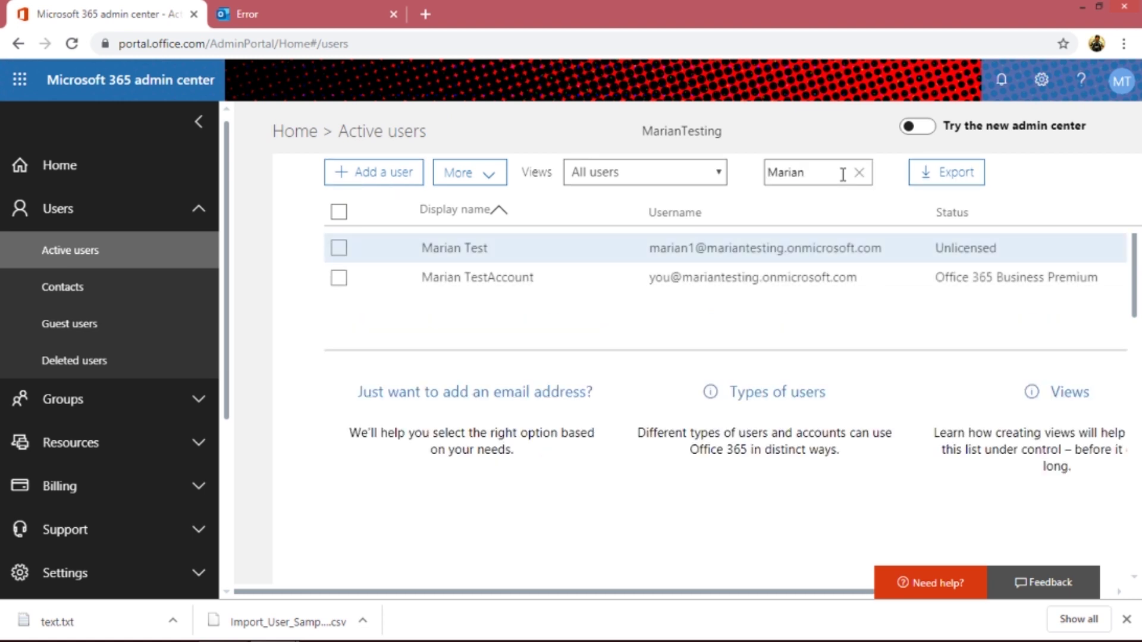
click(945, 172)
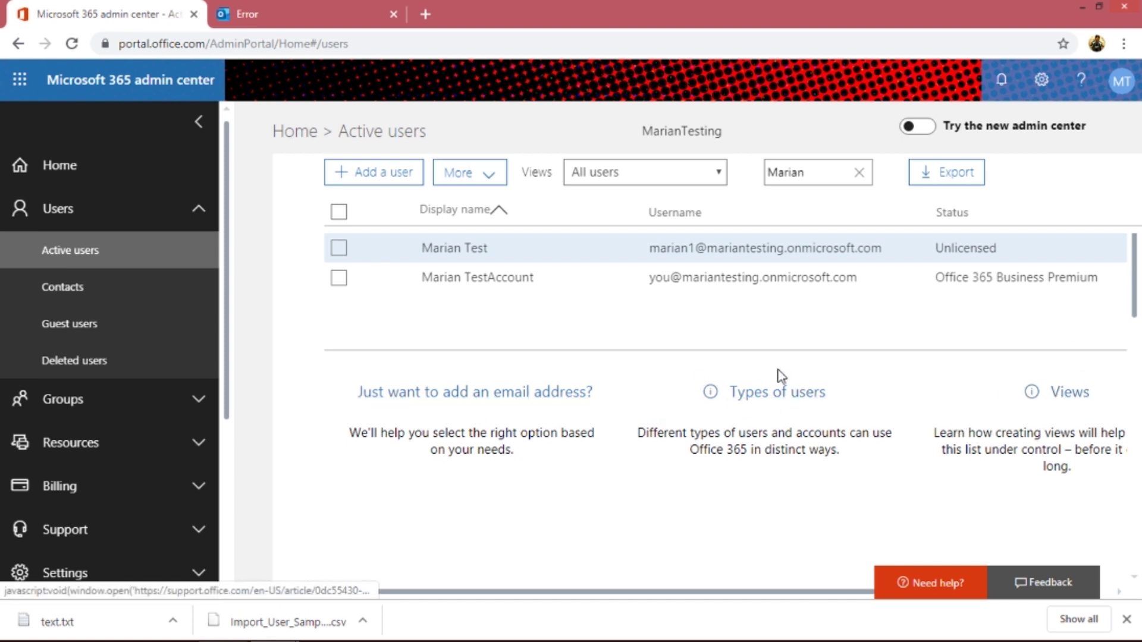
- Open the Contacts page, briefly open and close the Add a contact form, and show More actions
click(16, 294)
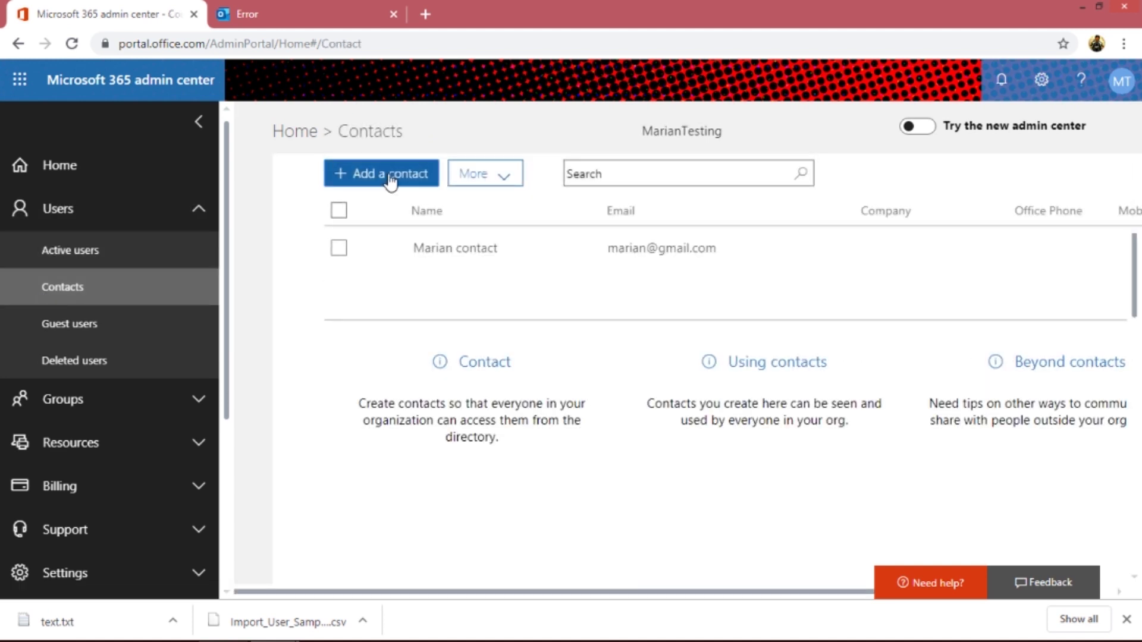
click(389, 175)
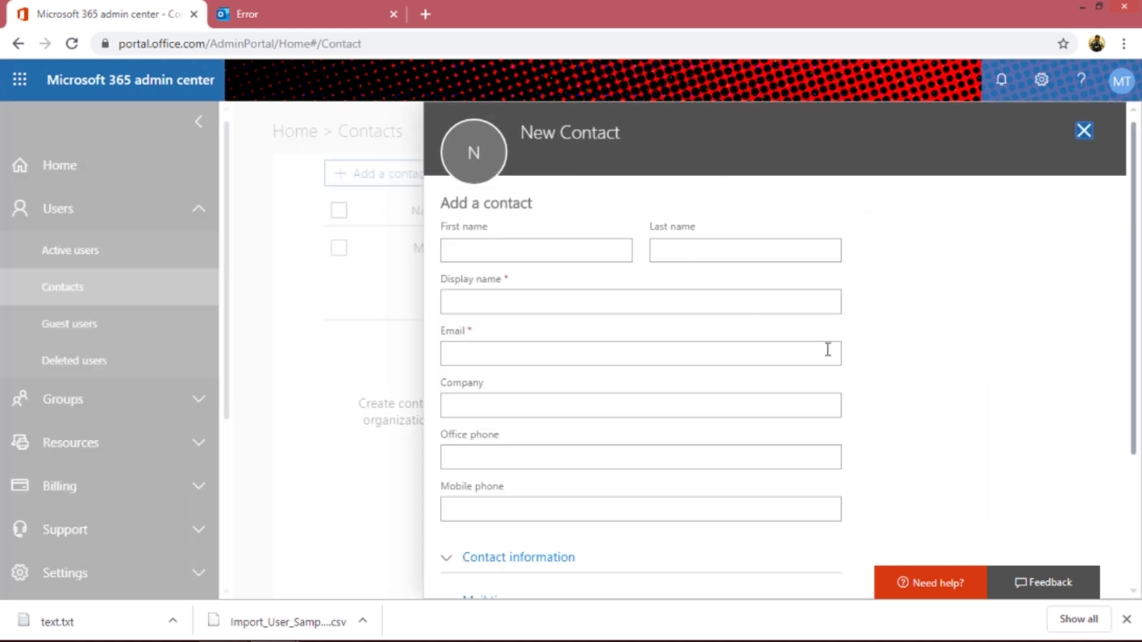
click(1084, 131)
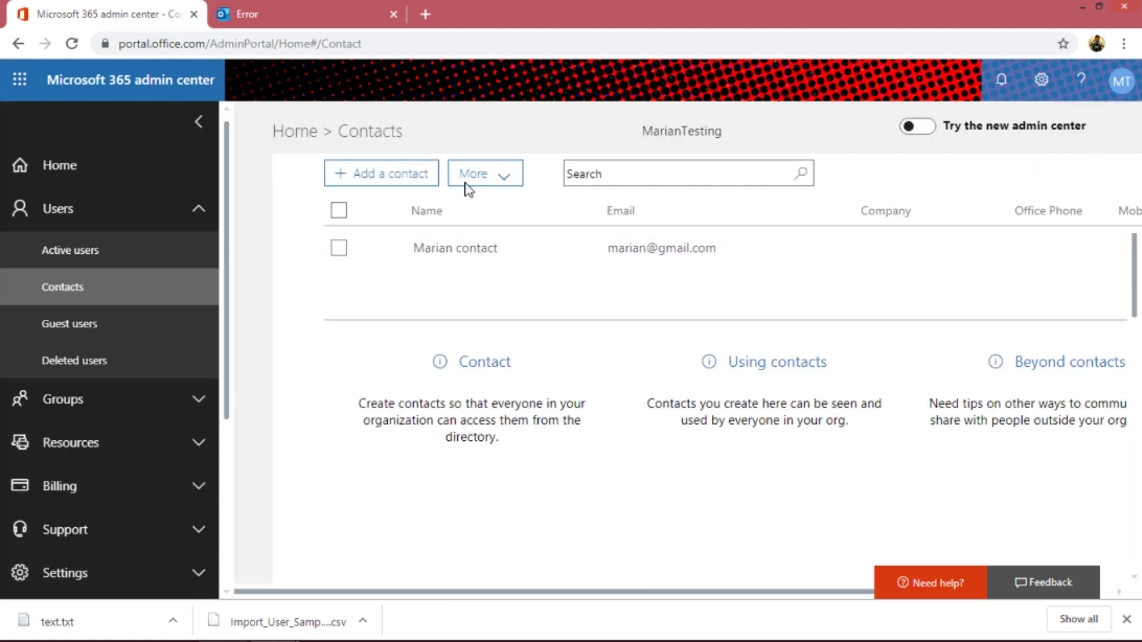
click(489, 183)
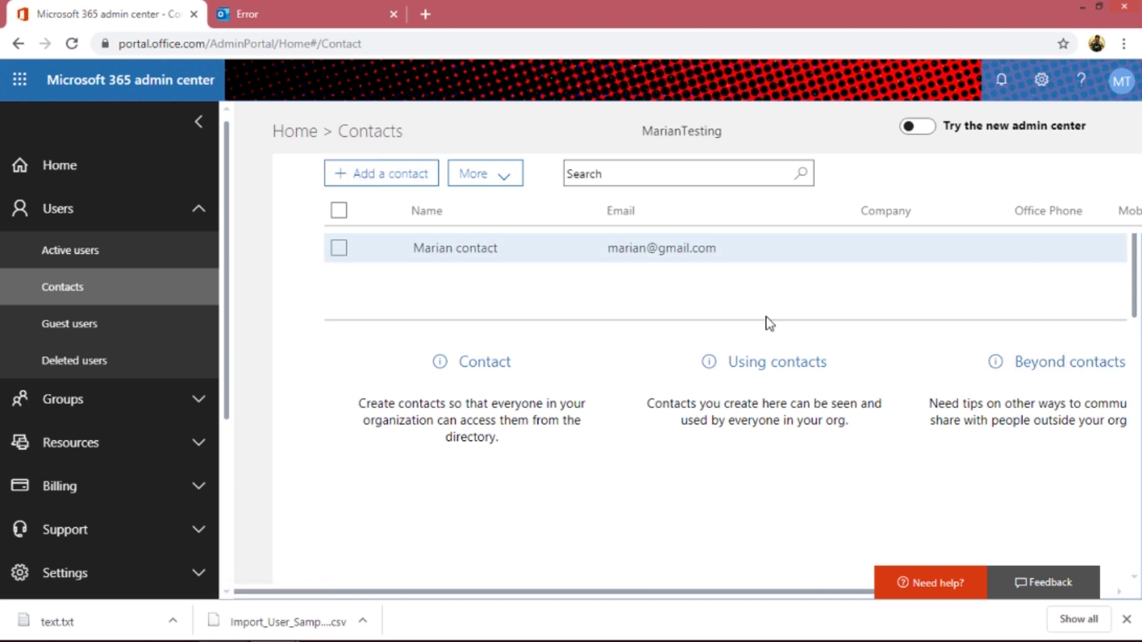
- Reopen the New Contact form, scroll through it, and close it without adding anyone
click(381, 178)
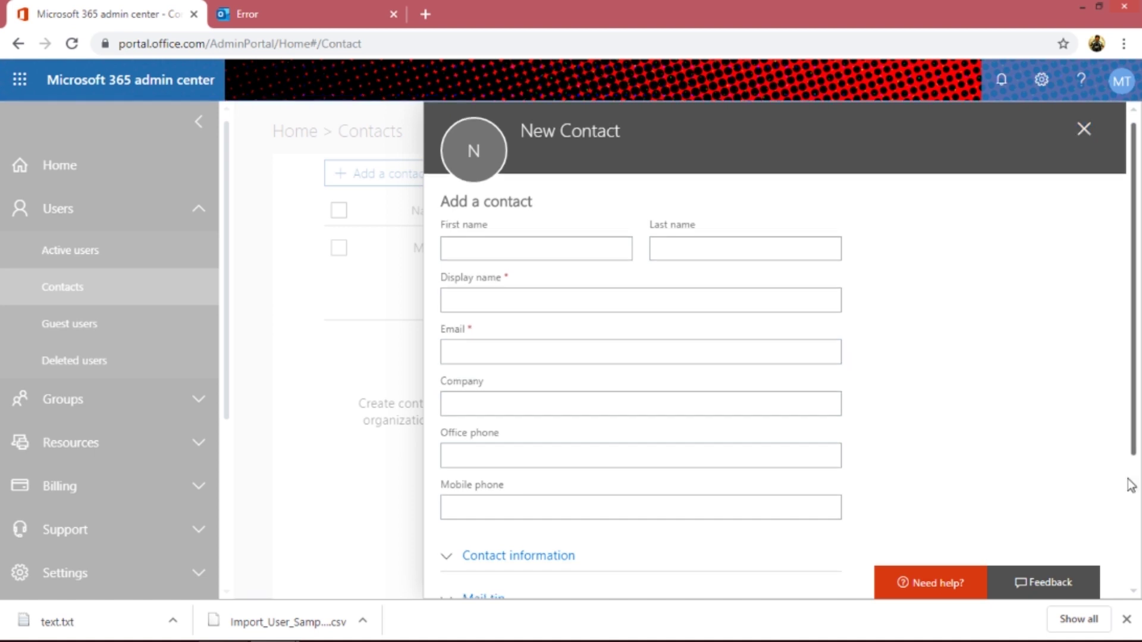
scroll(1130, 484, down, 3)
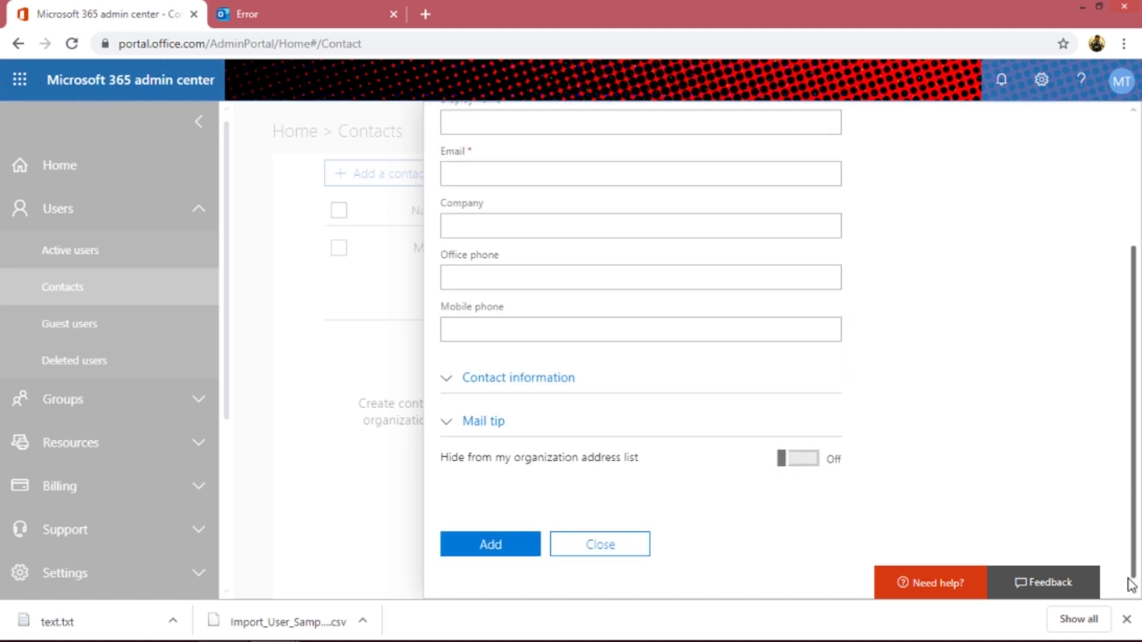
click(603, 543)
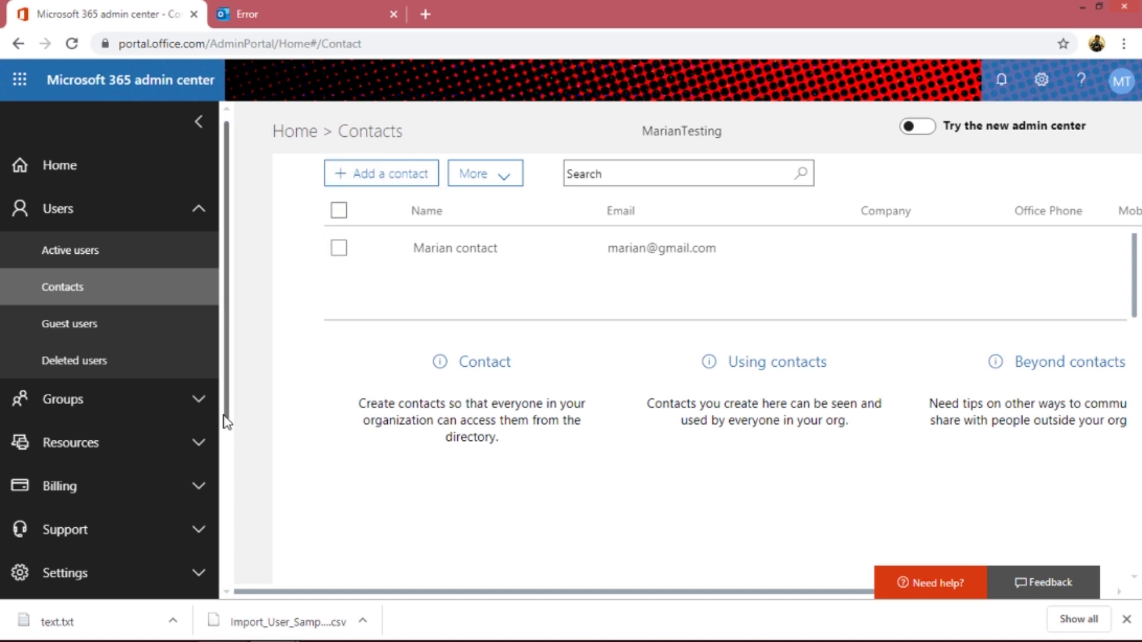
mouse_move(227, 419)
mouse_down()
mouse_move(227, 602)
mouse_move(476, 230)
mouse_up()
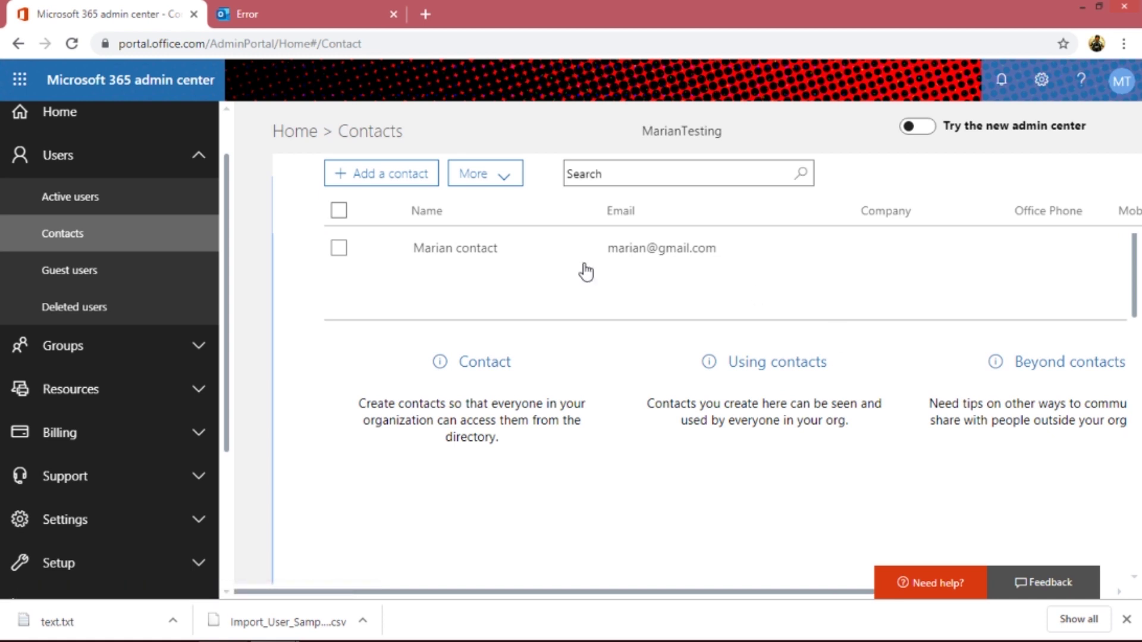
click(493, 173)
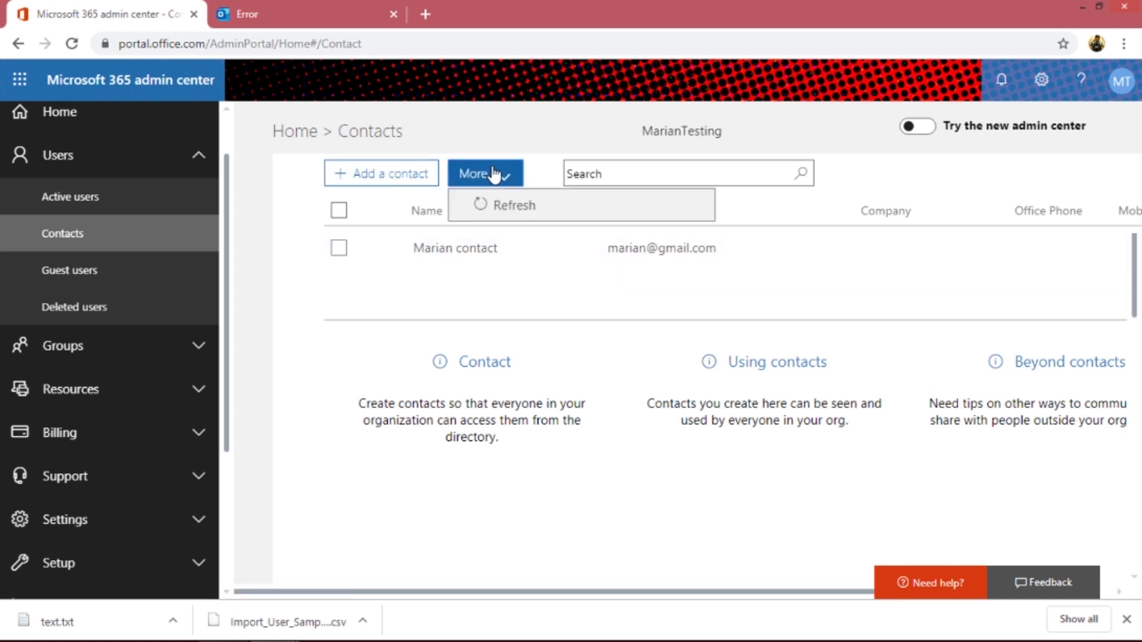
click(339, 248)
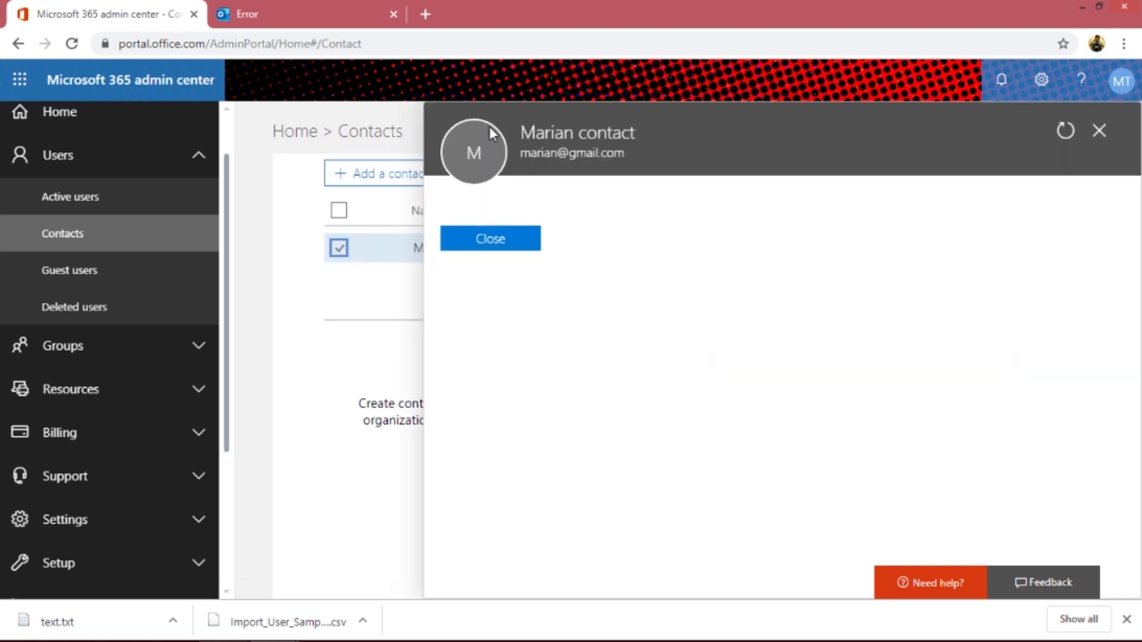
click(496, 545)
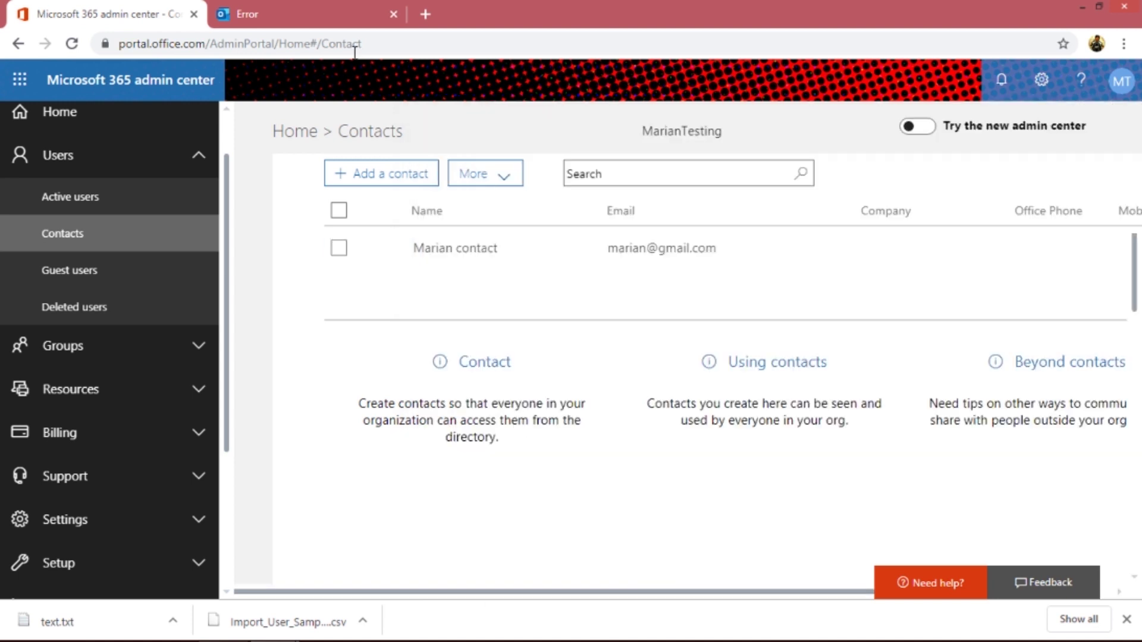
click(388, 187)
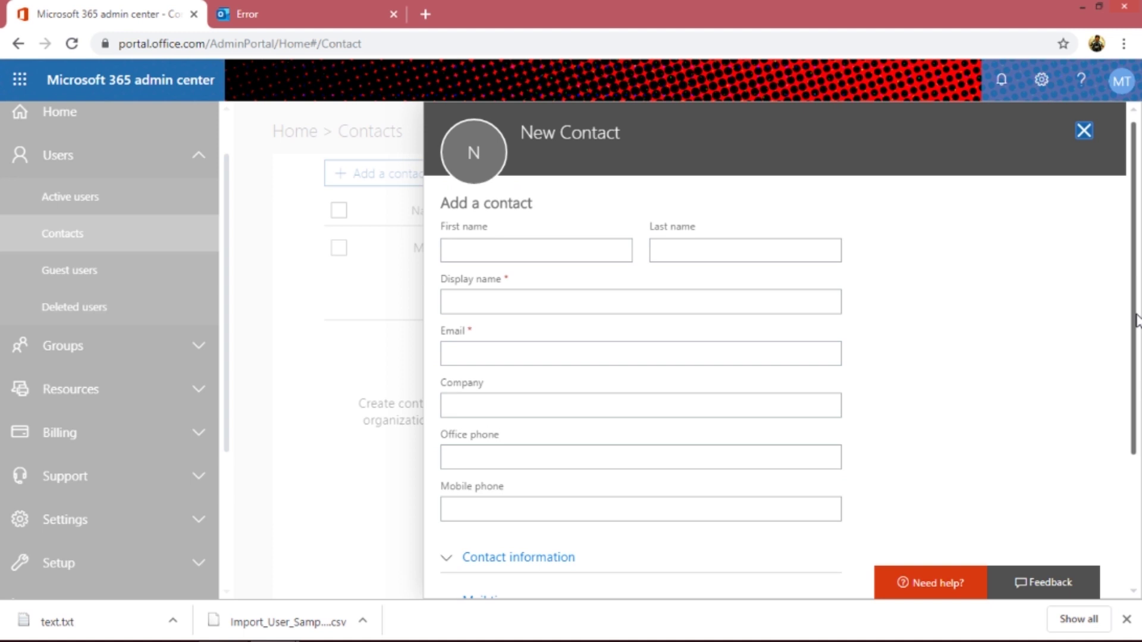
drag(1136, 321, 1125, 493)
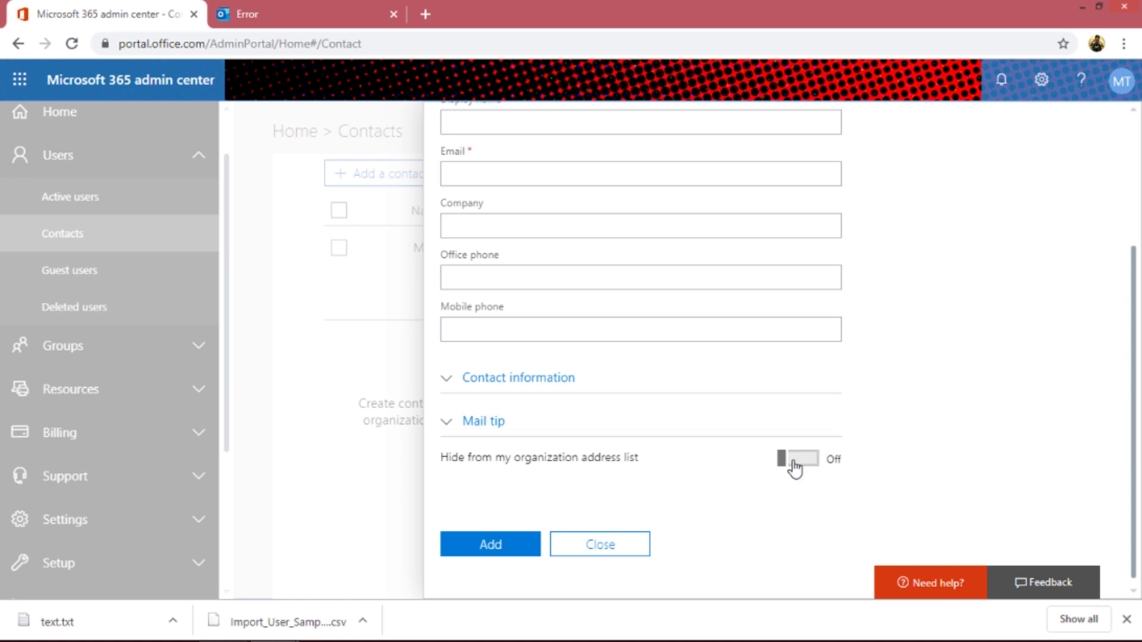
click(587, 551)
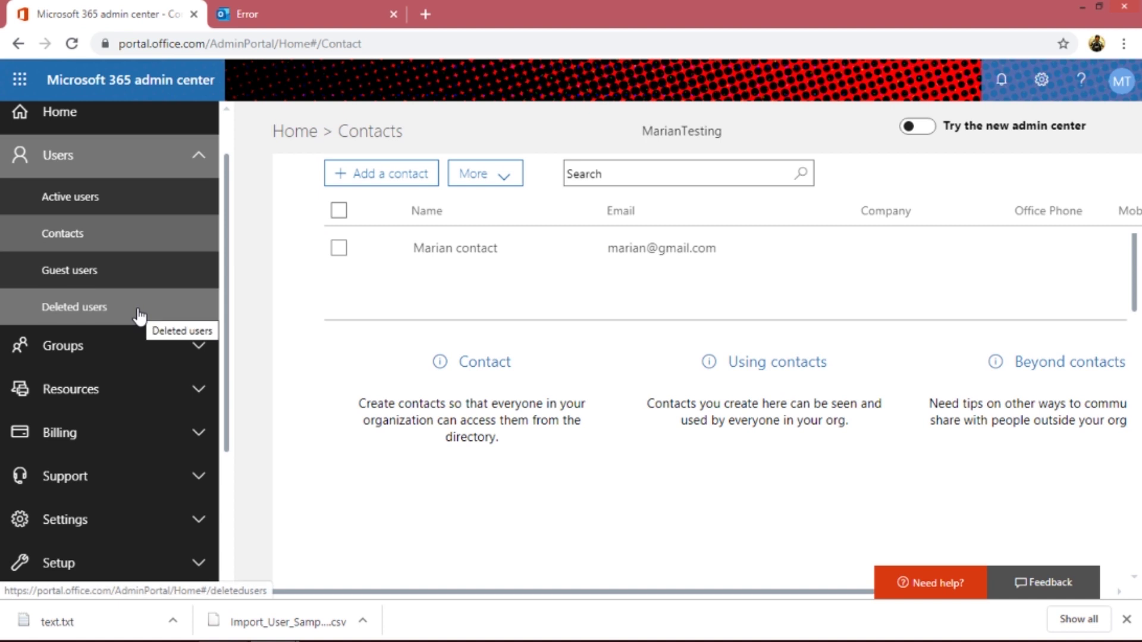
- Browse the app launcher's All apps list, then close the Outlook Error tab
click(20, 81)
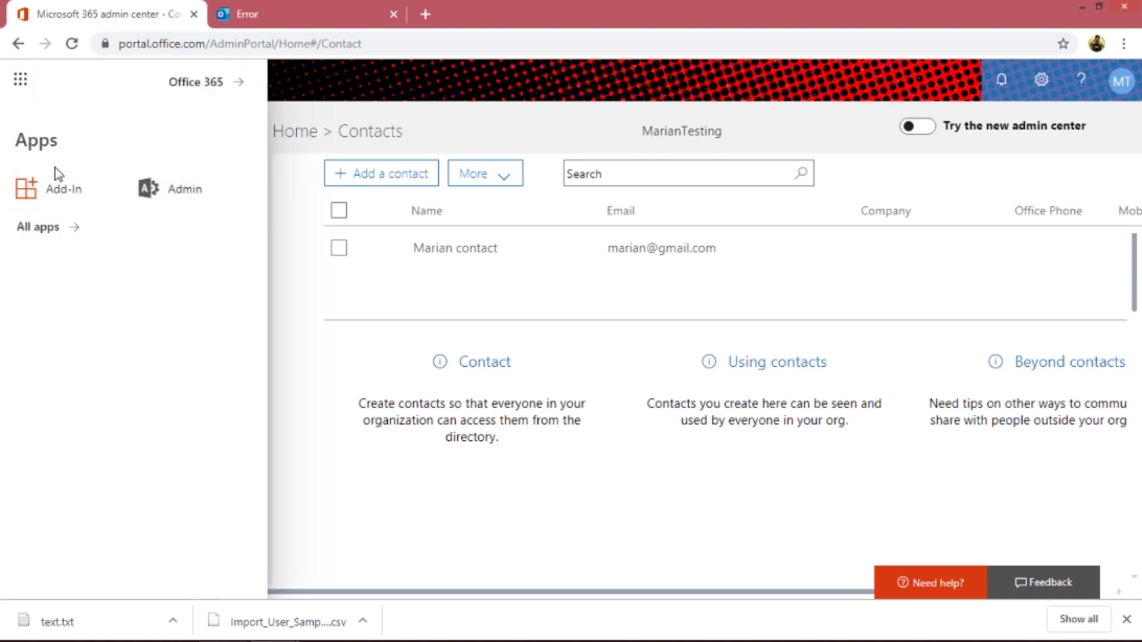
click(48, 228)
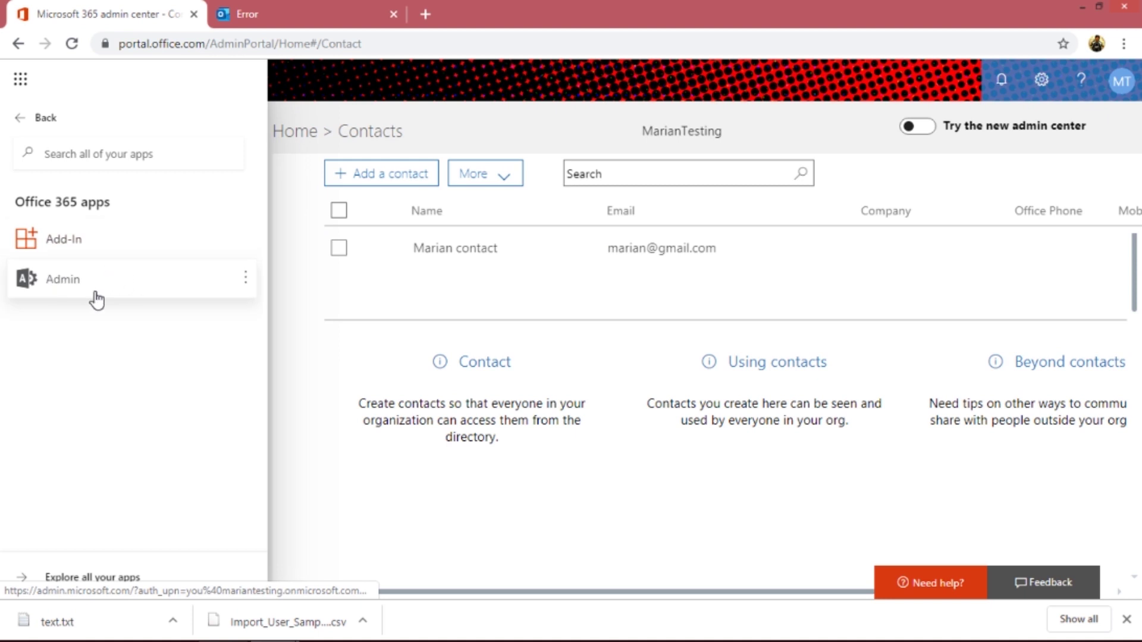
click(24, 124)
click(272, 17)
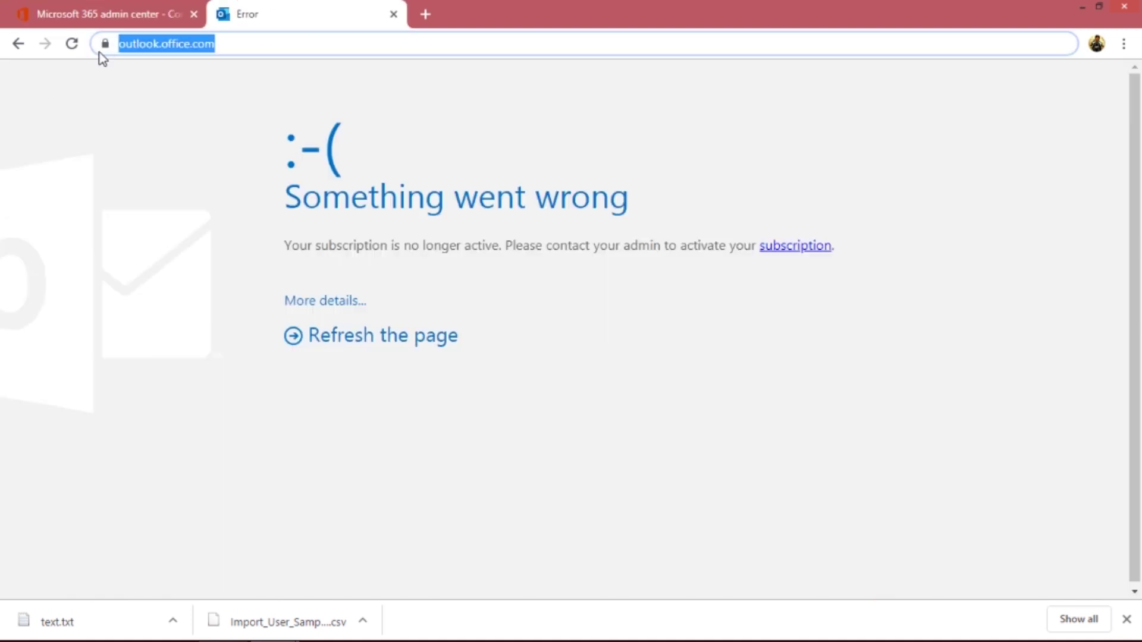
click(393, 13)
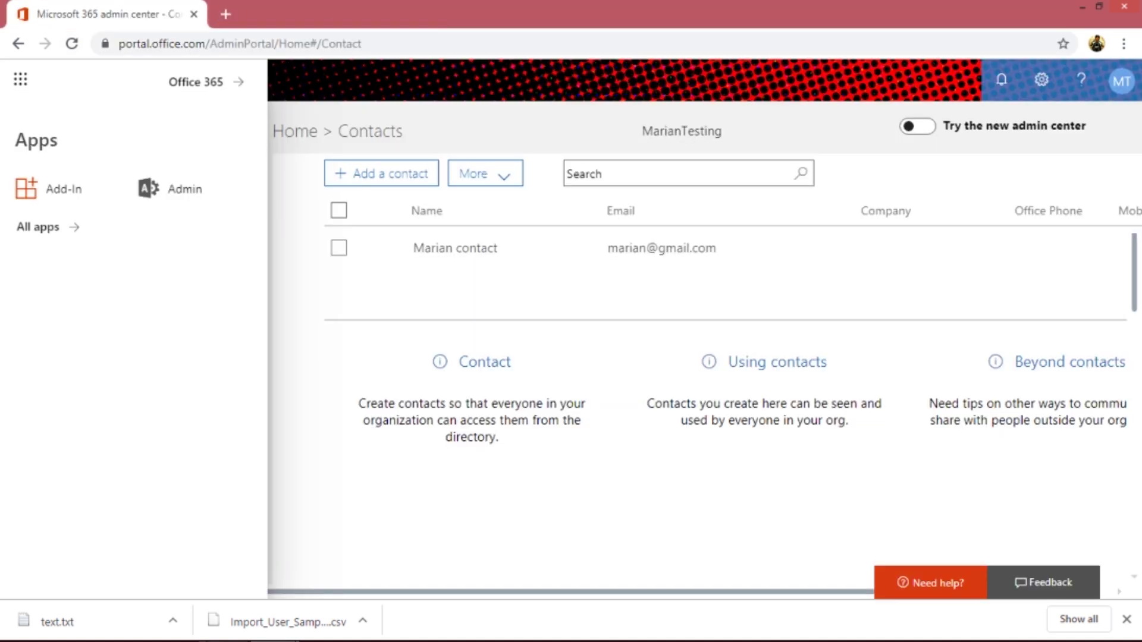
click(301, 471)
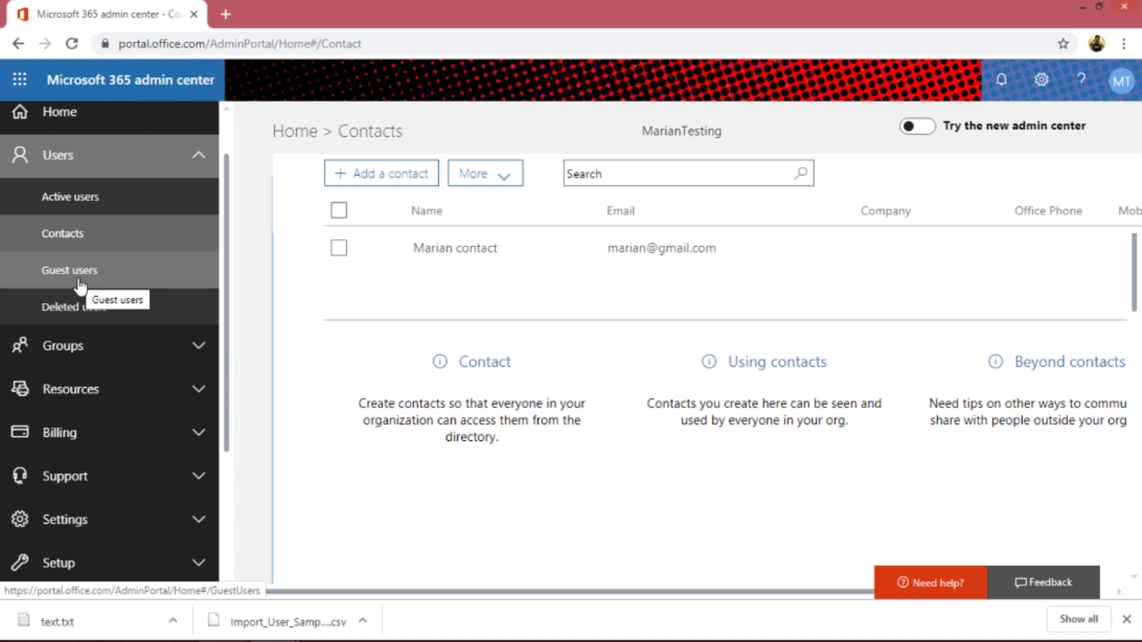
- View the existing contact's details, check the empty Deleted users page, and return to Active users
click(460, 256)
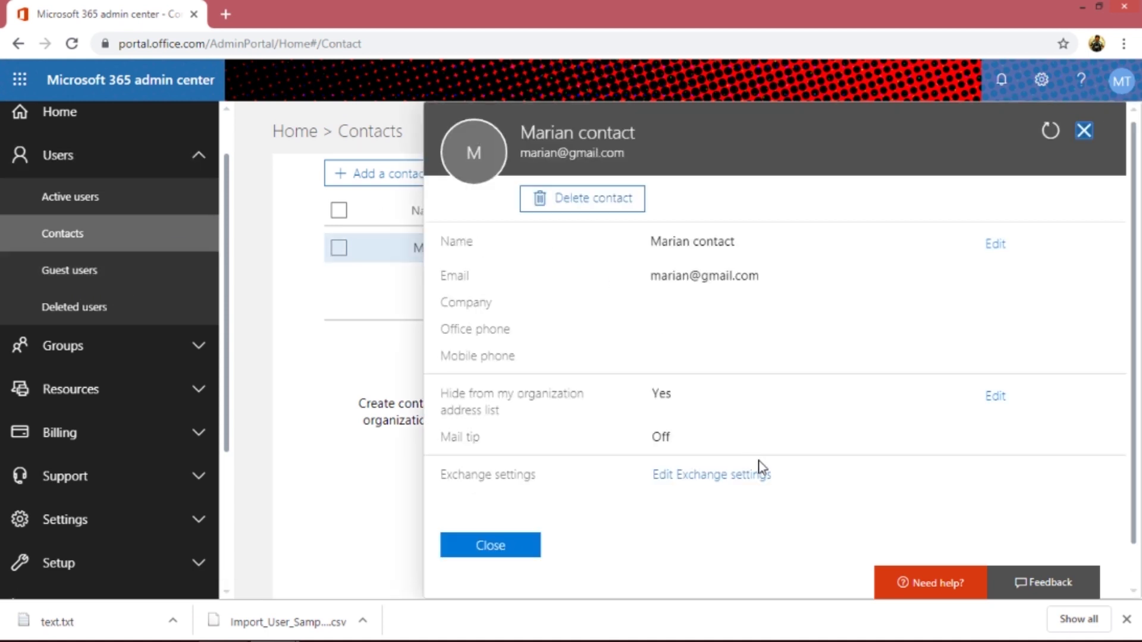
scroll(1139, 508, down, 1)
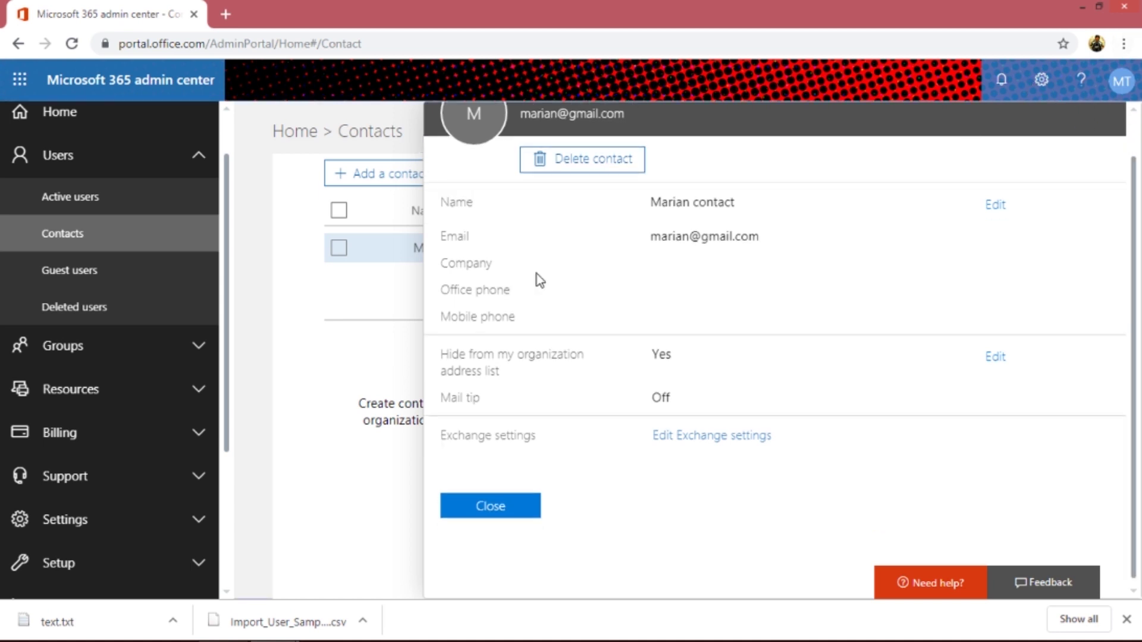
click(310, 339)
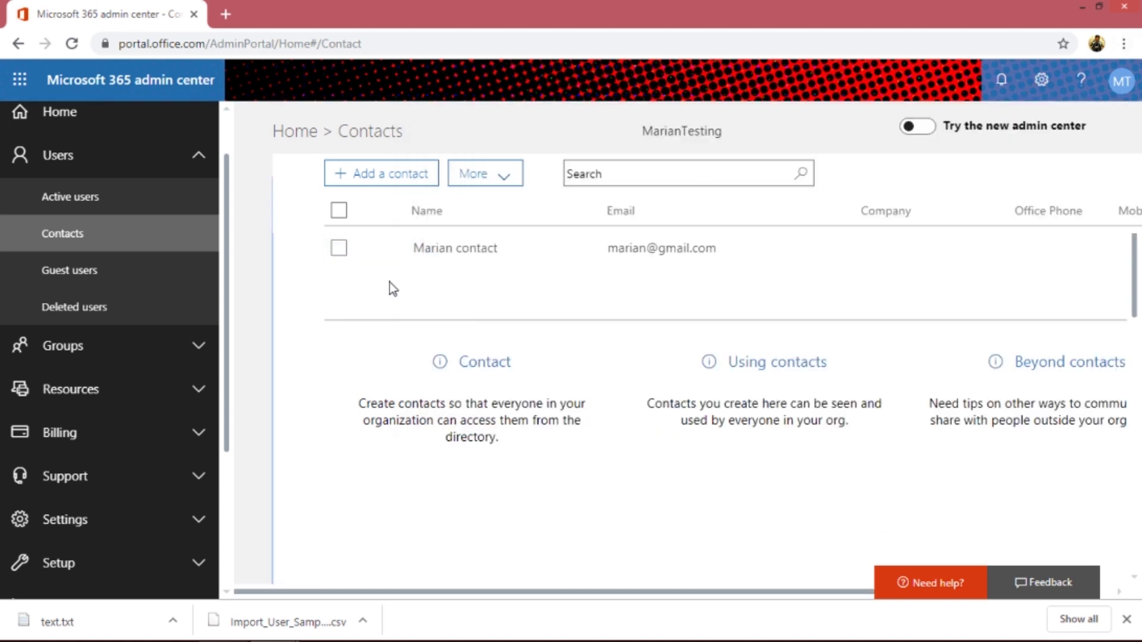
click(114, 309)
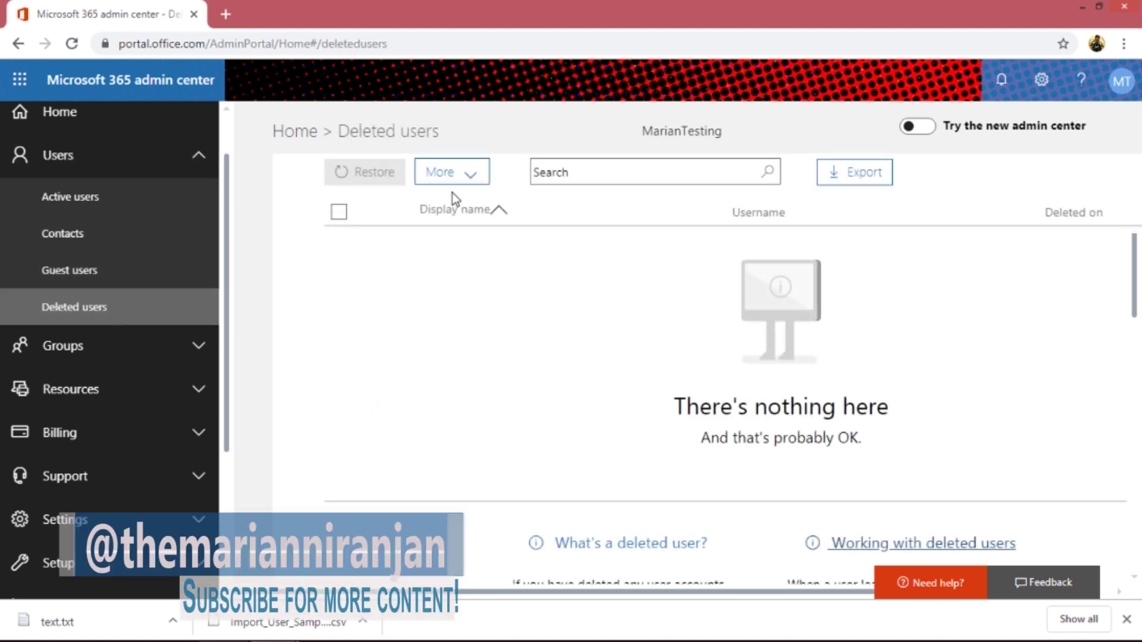
click(91, 213)
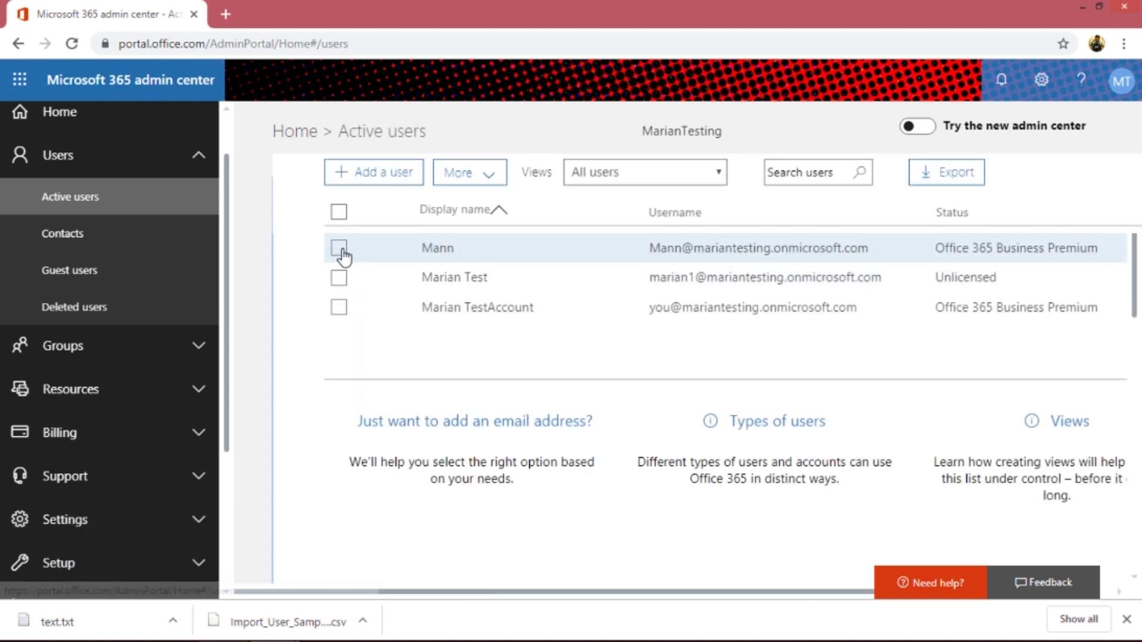
- Open the first user's details and start the Delete user process
click(343, 252)
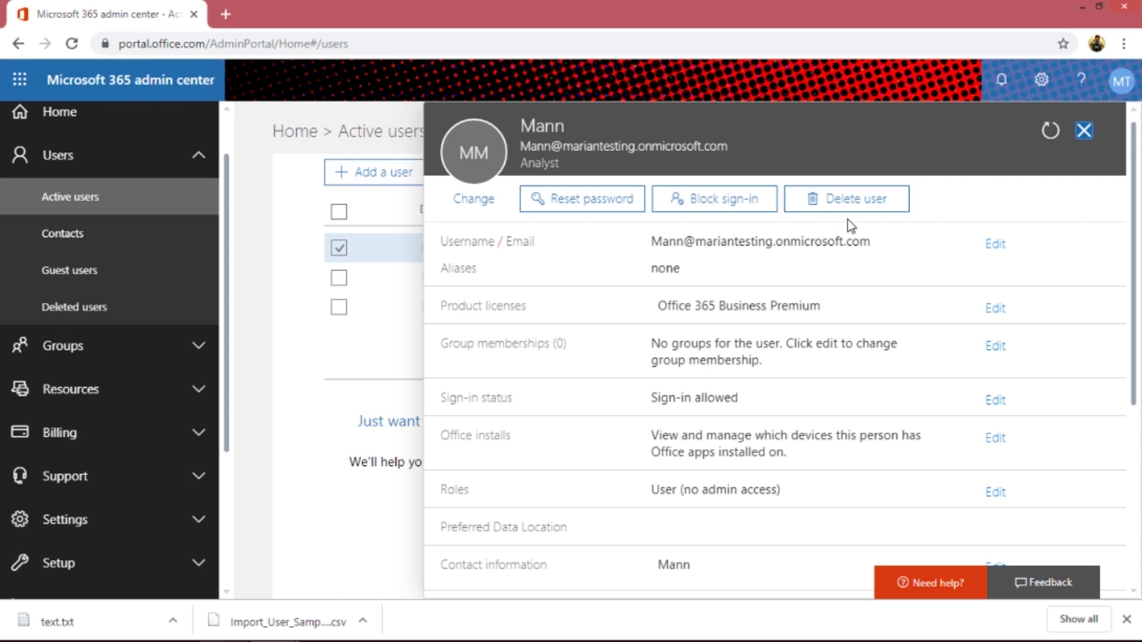
click(860, 205)
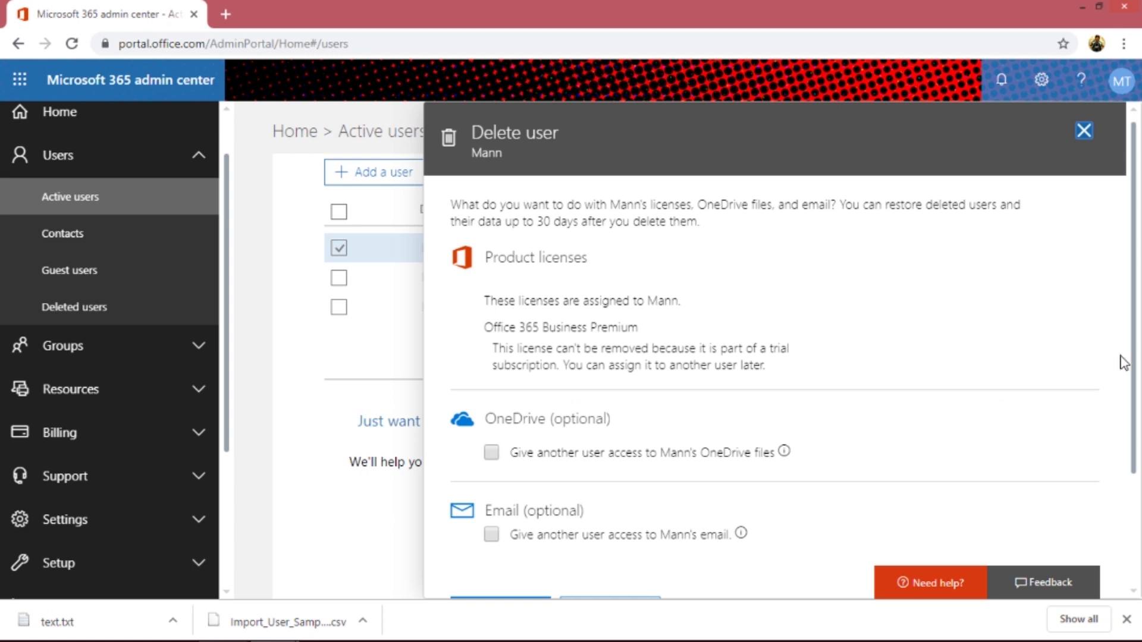
drag(1135, 371, 1132, 452)
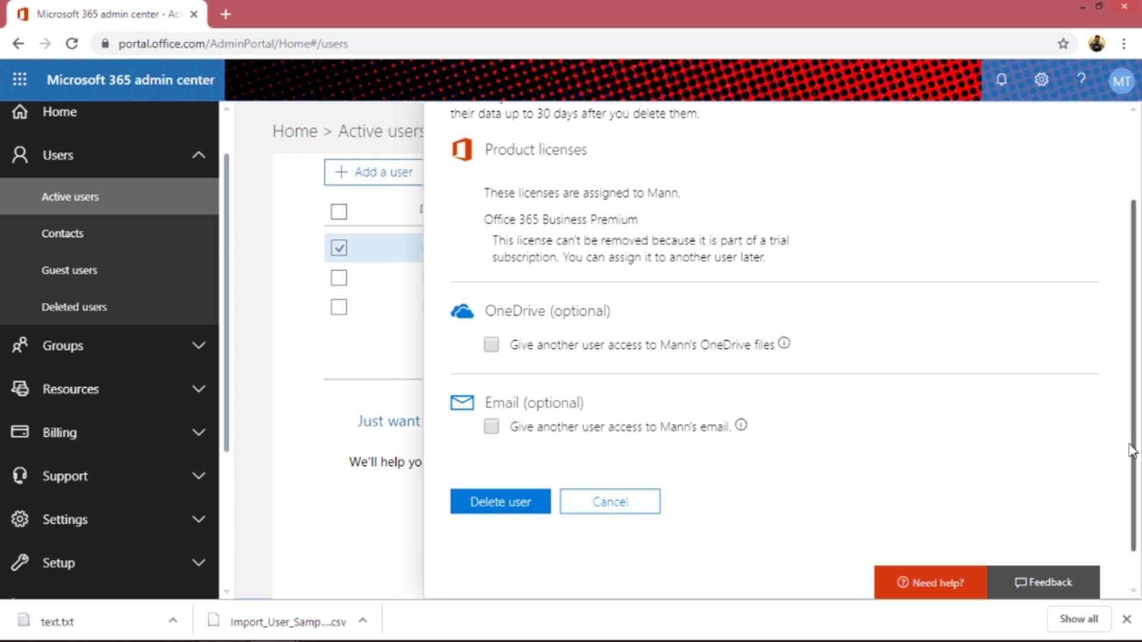
drag(1132, 452, 1130, 464)
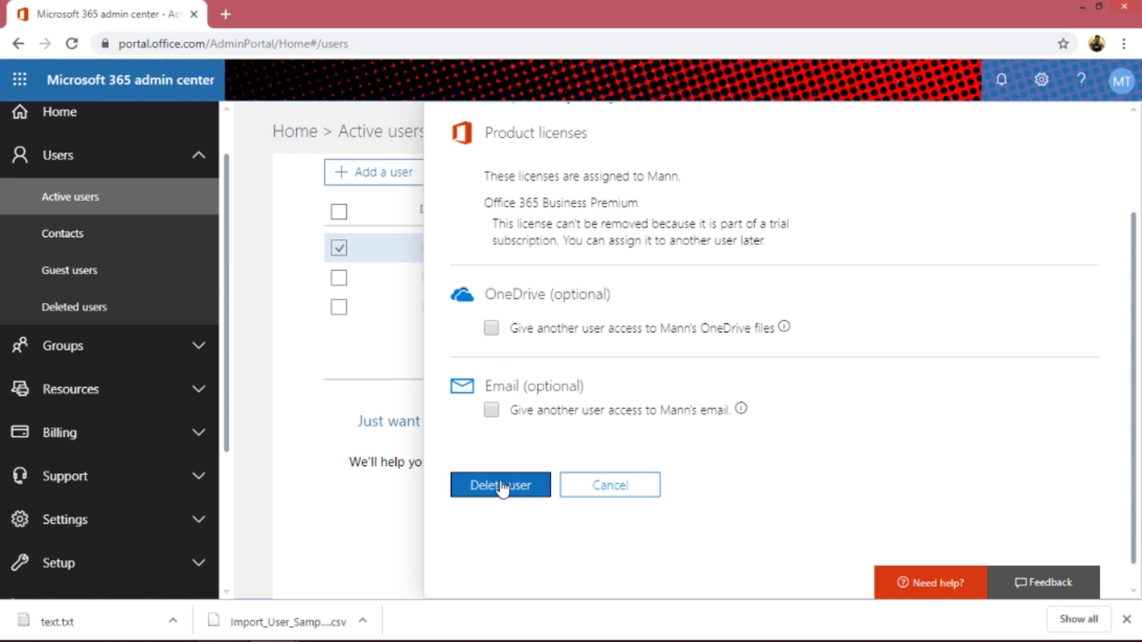
- Leave OneDrive access unassigned, confirm deleting the account, and close the summary
click(490, 329)
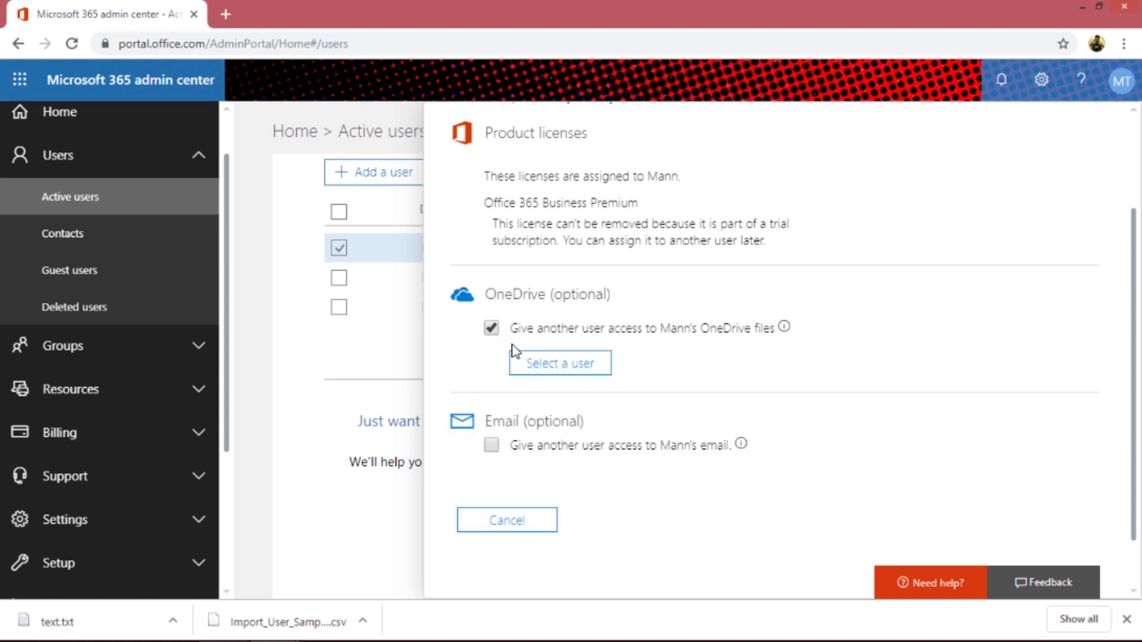
click(491, 327)
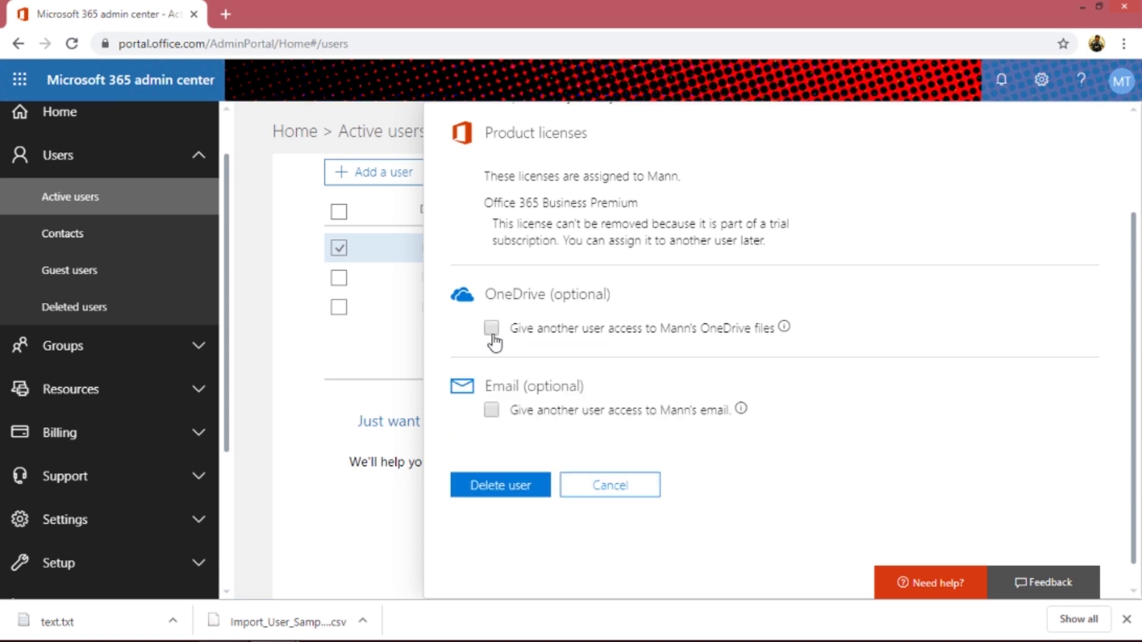
click(470, 502)
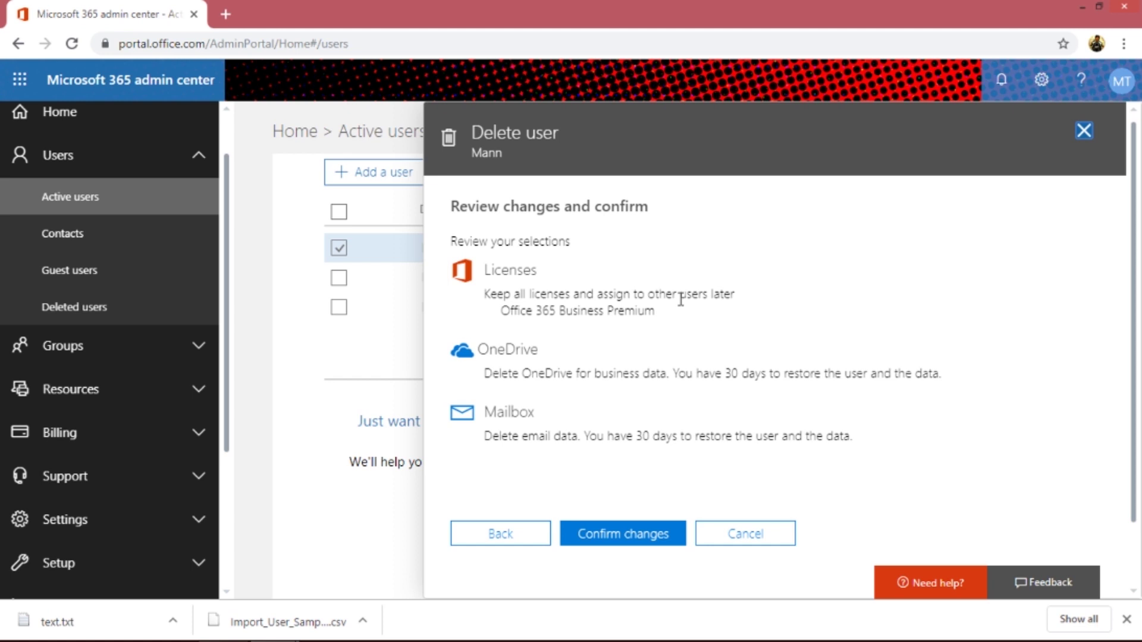
click(633, 542)
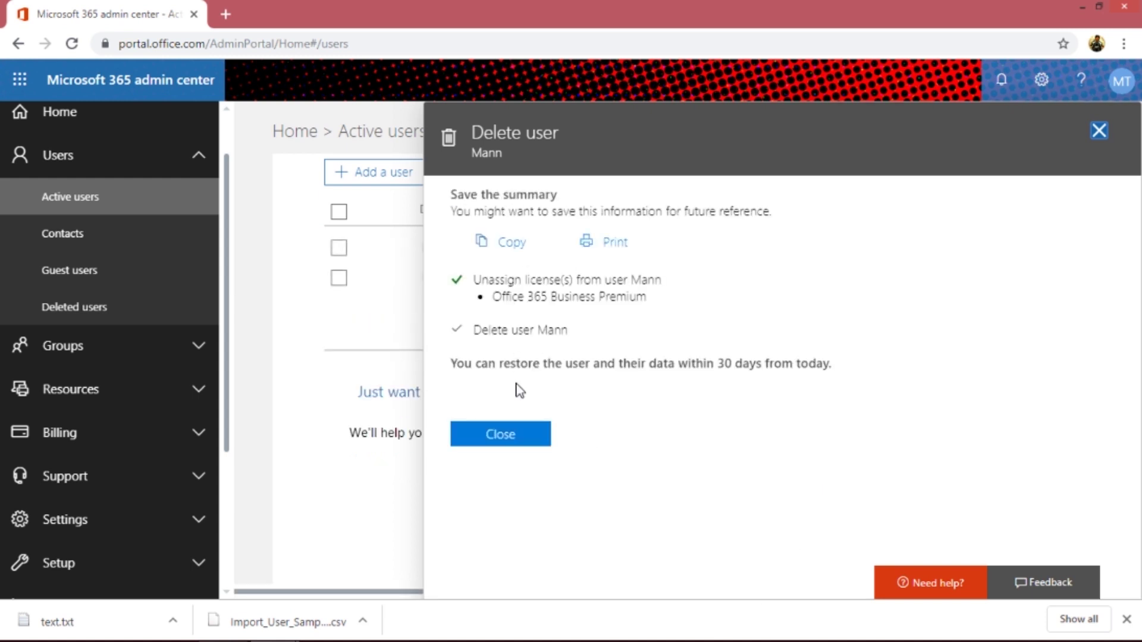
click(498, 435)
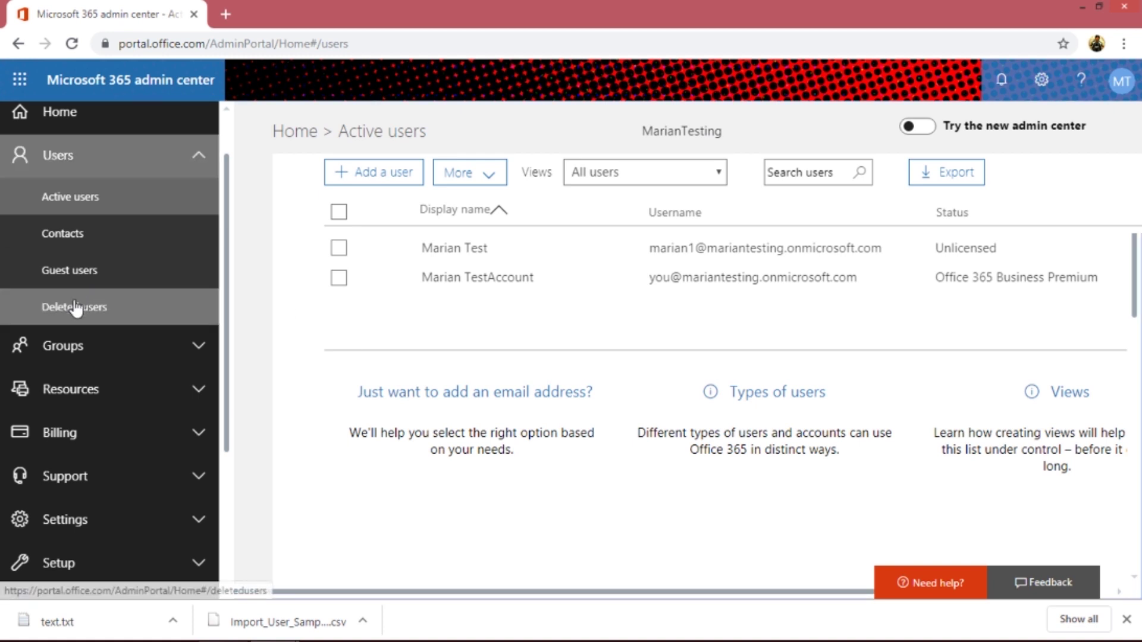
- Restore the deleted Analyst user with an auto-generated password and email the new password
click(76, 314)
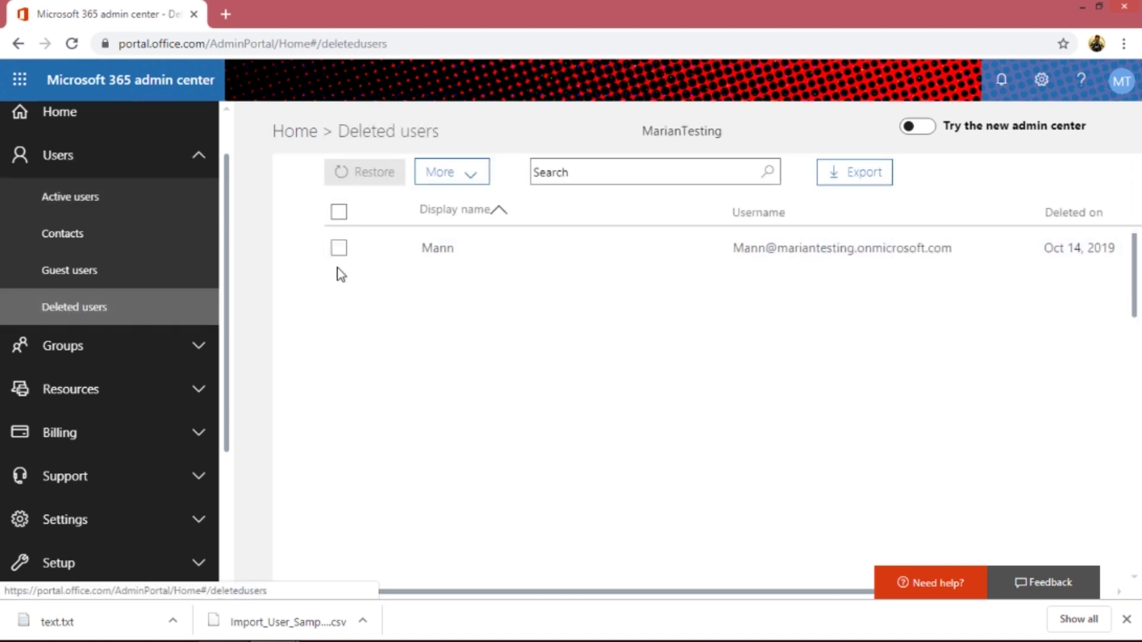
click(339, 250)
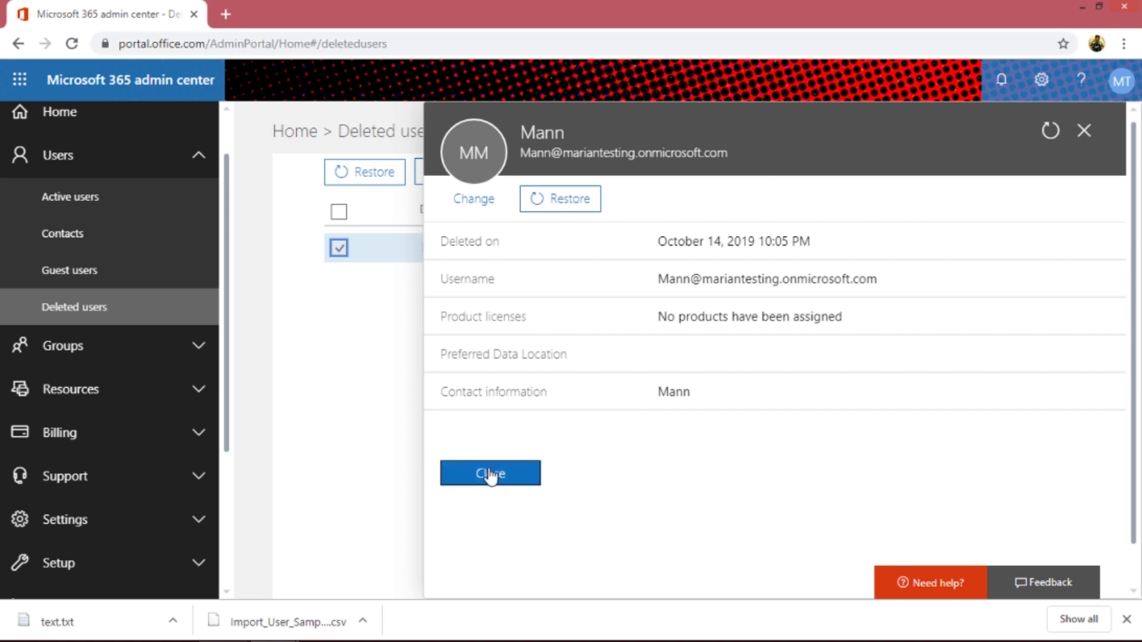
click(559, 199)
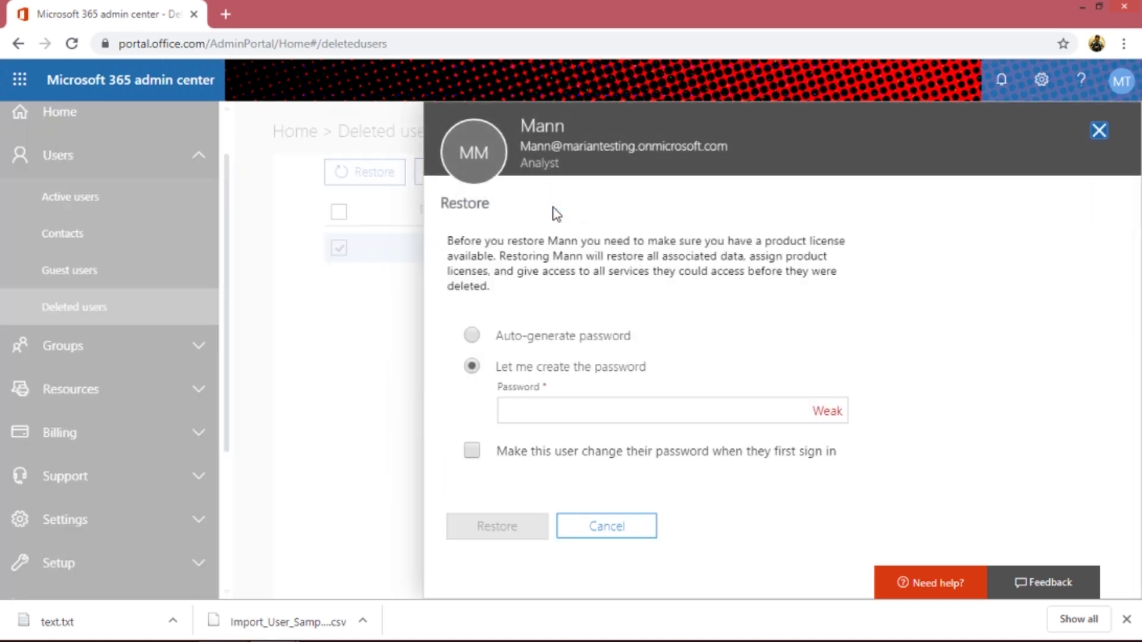
click(553, 410)
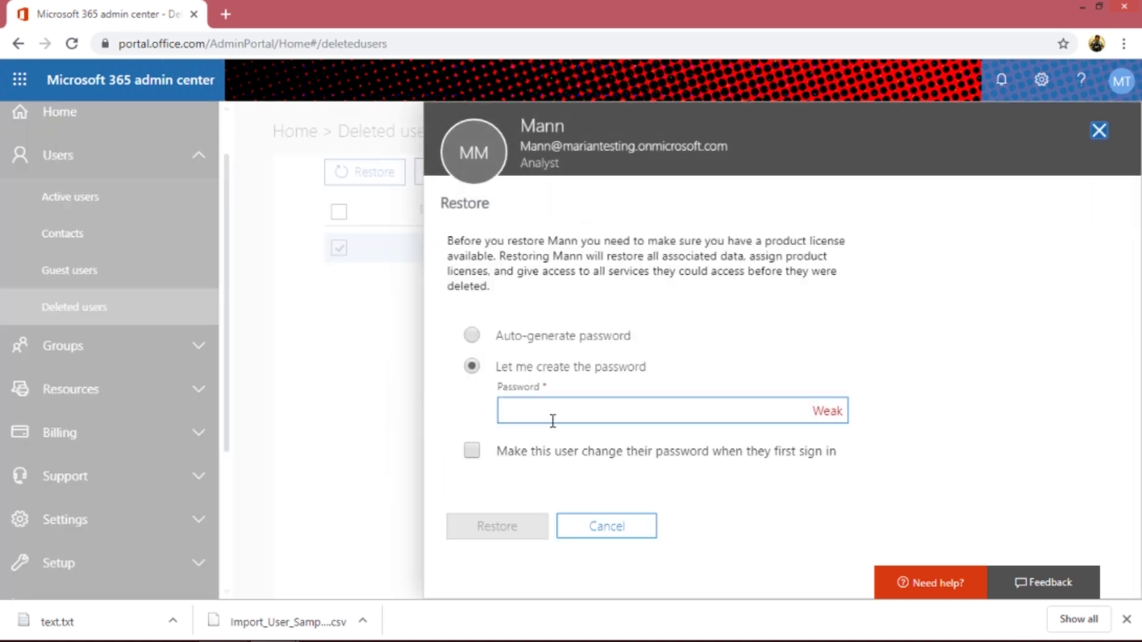
click(472, 335)
click(518, 477)
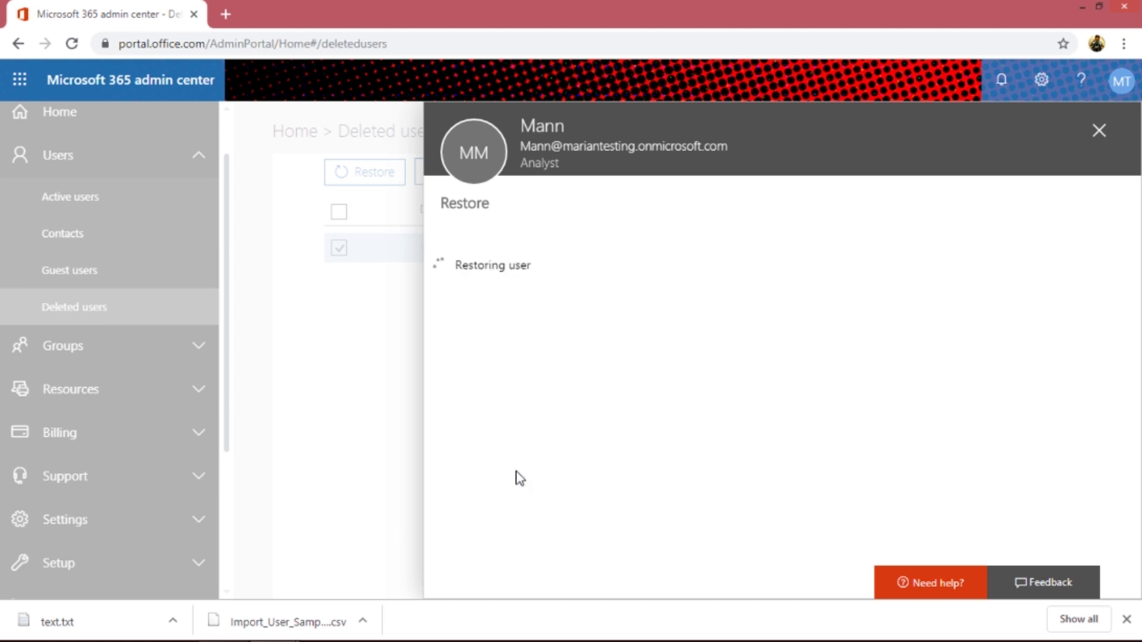
scroll(1089, 111, down, 2)
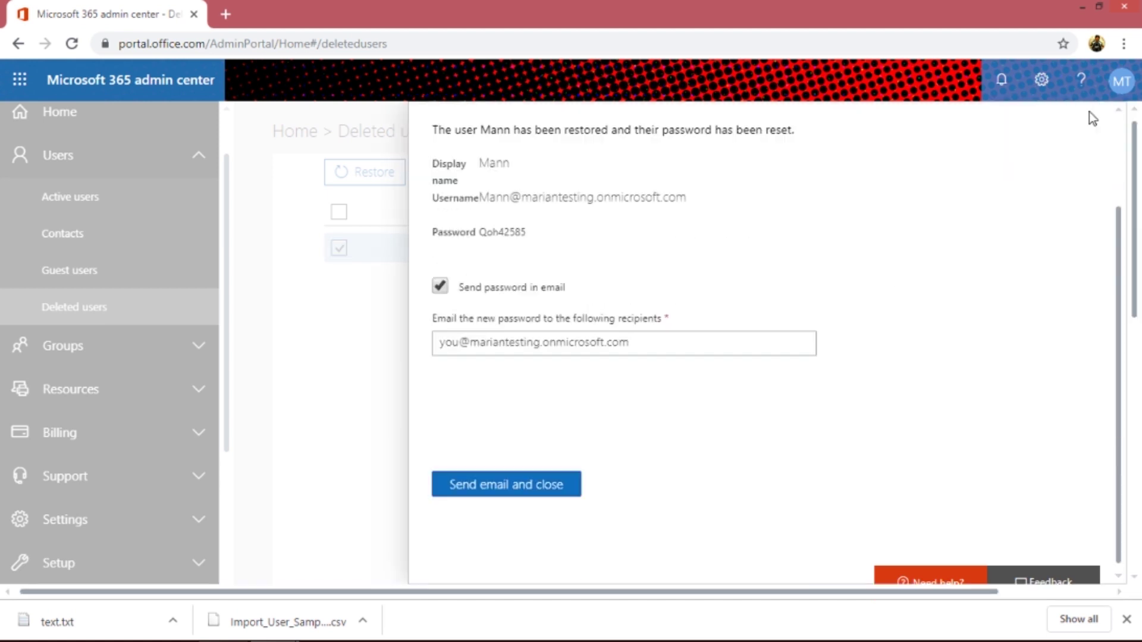
click(485, 491)
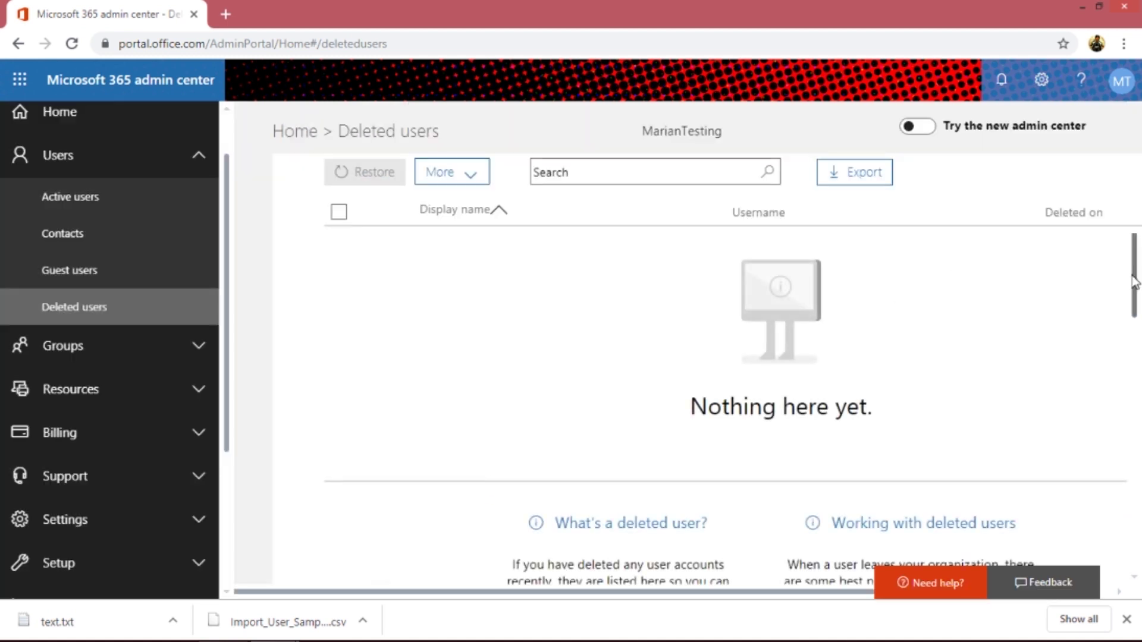
scroll(857, 363, down, 2)
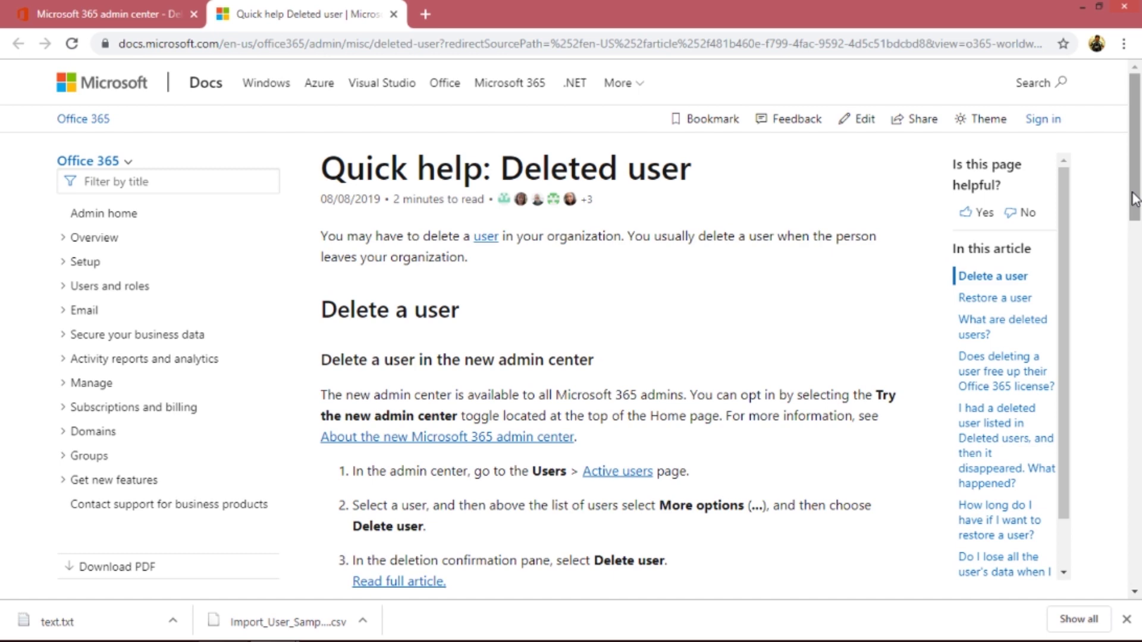
- Read down the 'Quick help: Deleted user' article to the 30-day retention section
drag(1136, 189, 1128, 364)
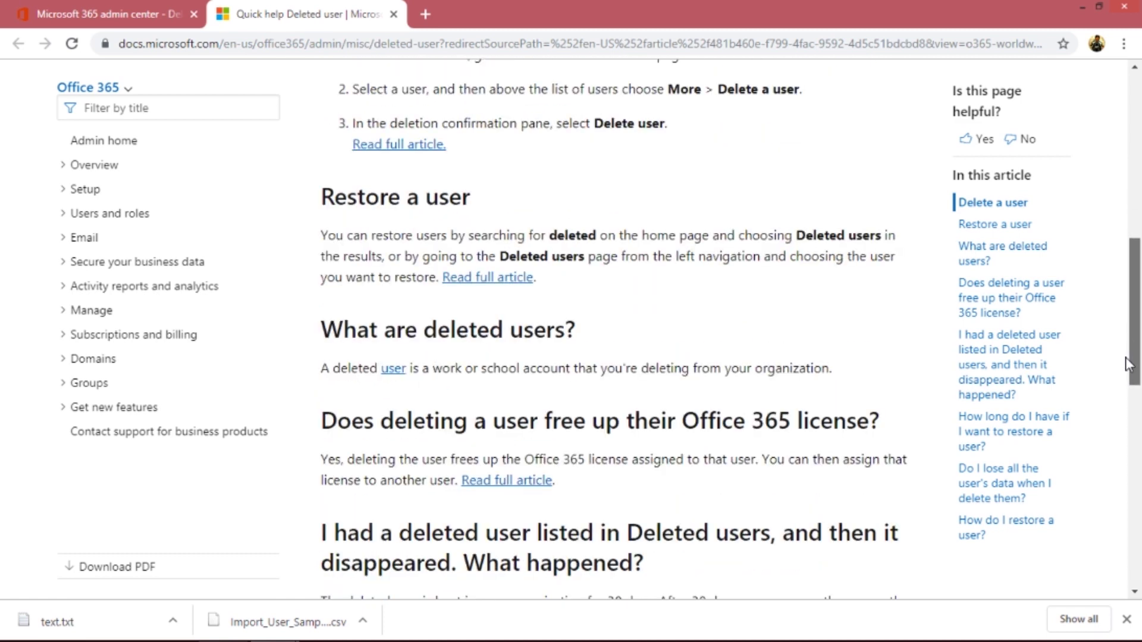
drag(1128, 364, 1126, 405)
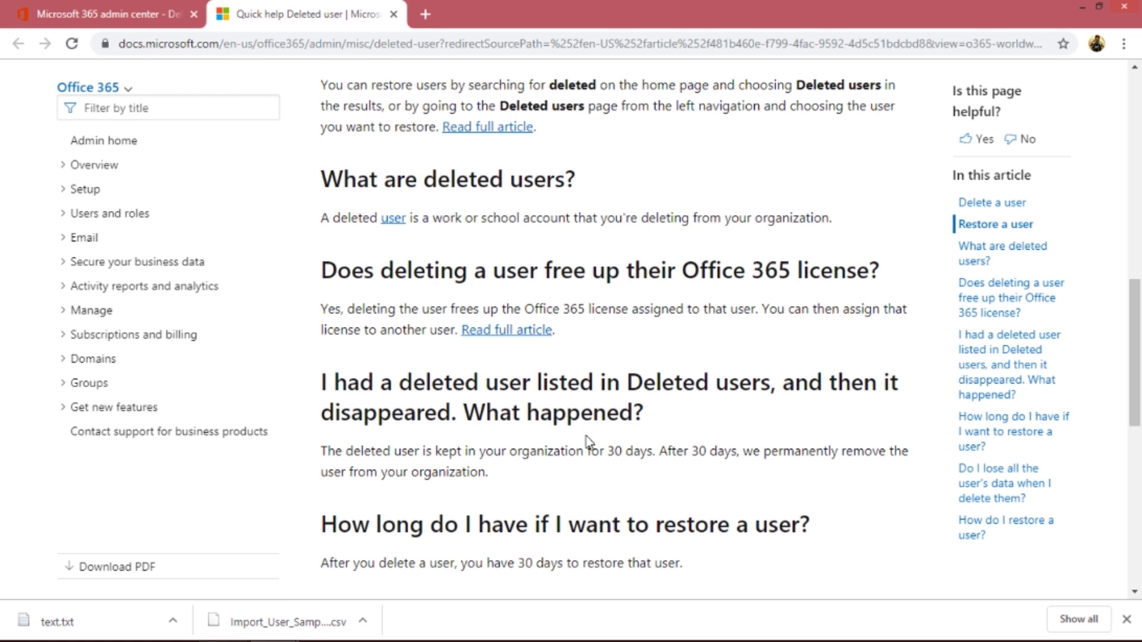
double_click(518, 379)
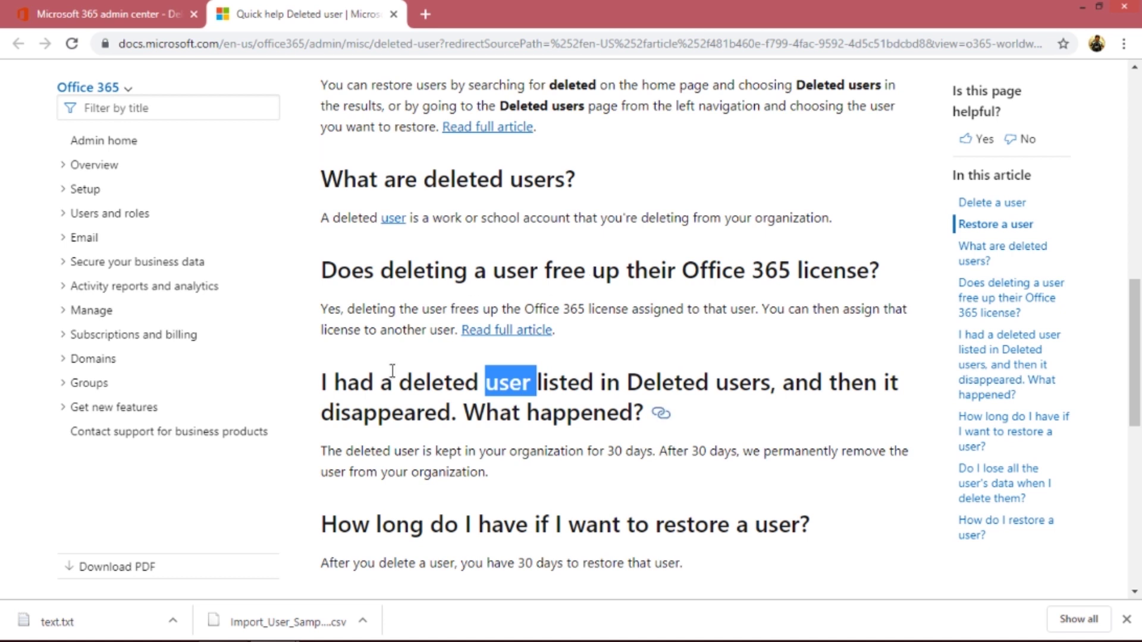
- Return to the admin center and open Billing > Subscriptions to view the Business Premium Trial
click(77, 11)
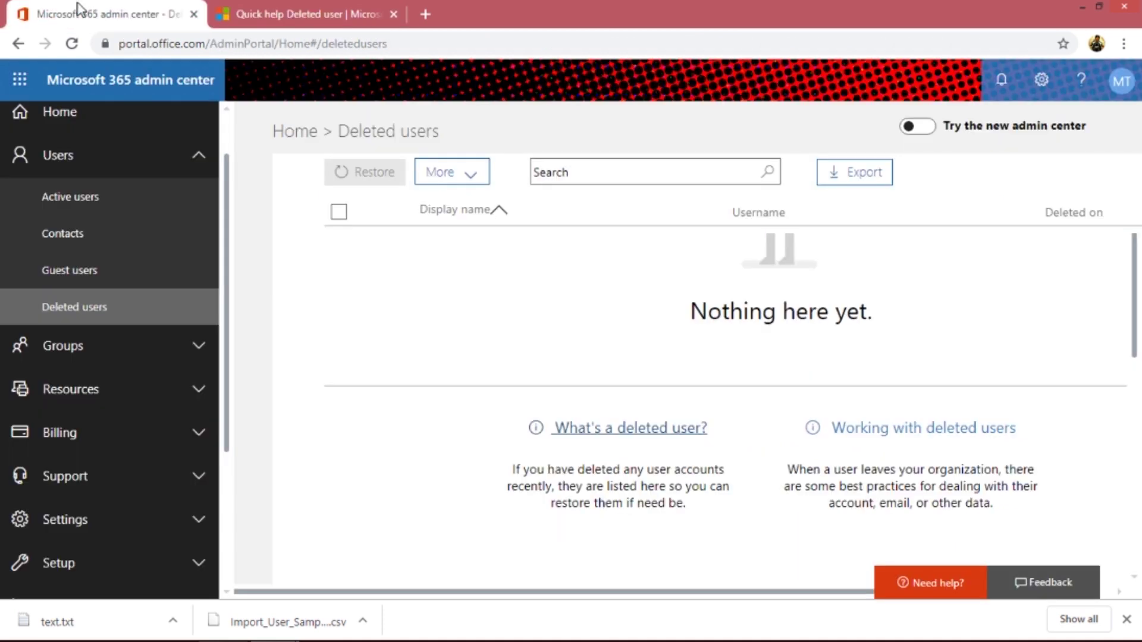
click(205, 434)
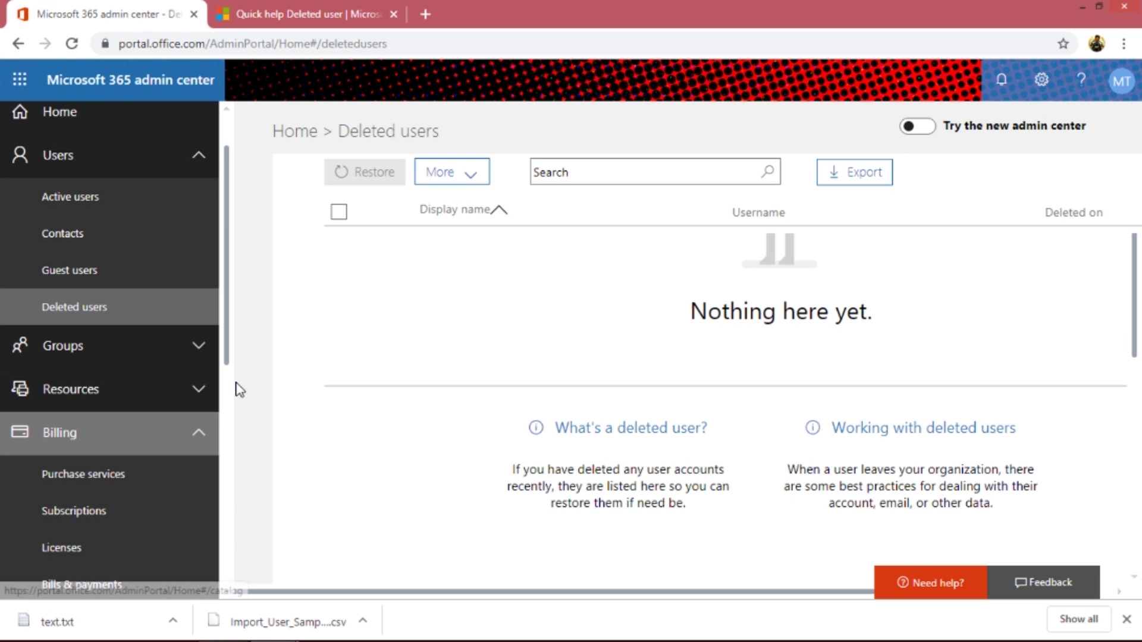
scroll(229, 410, down, 3)
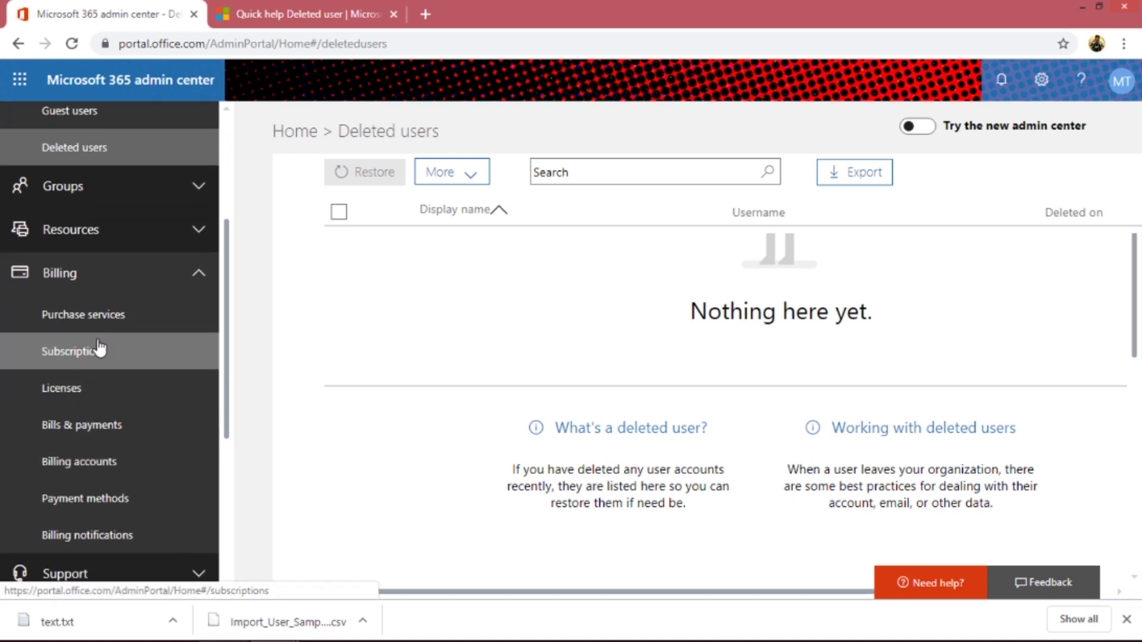
click(98, 352)
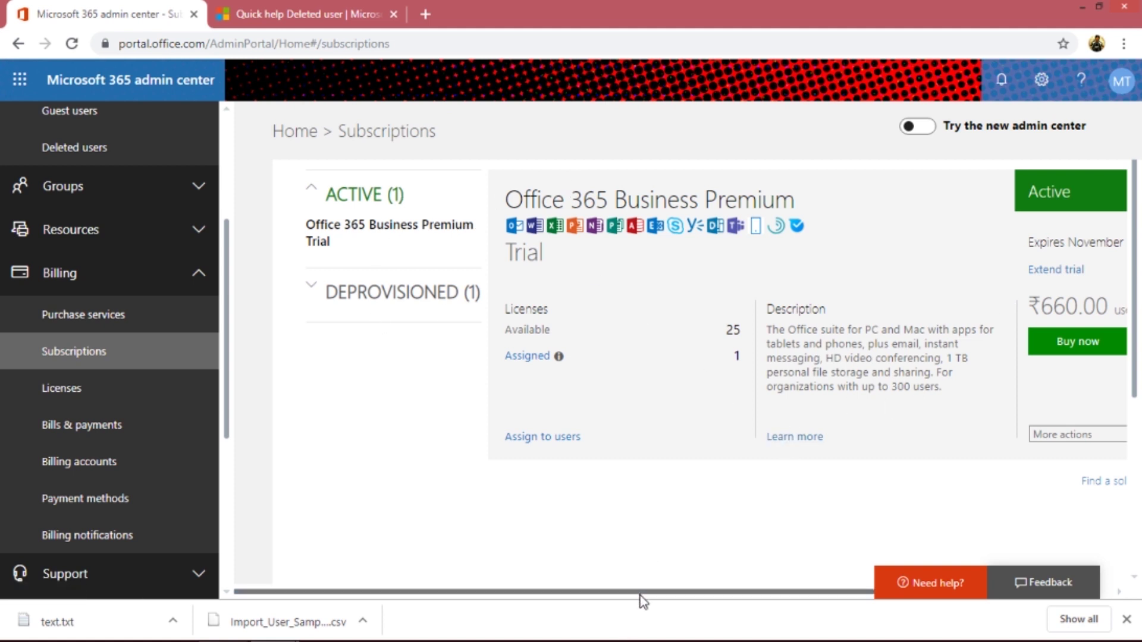
drag(640, 592, 839, 606)
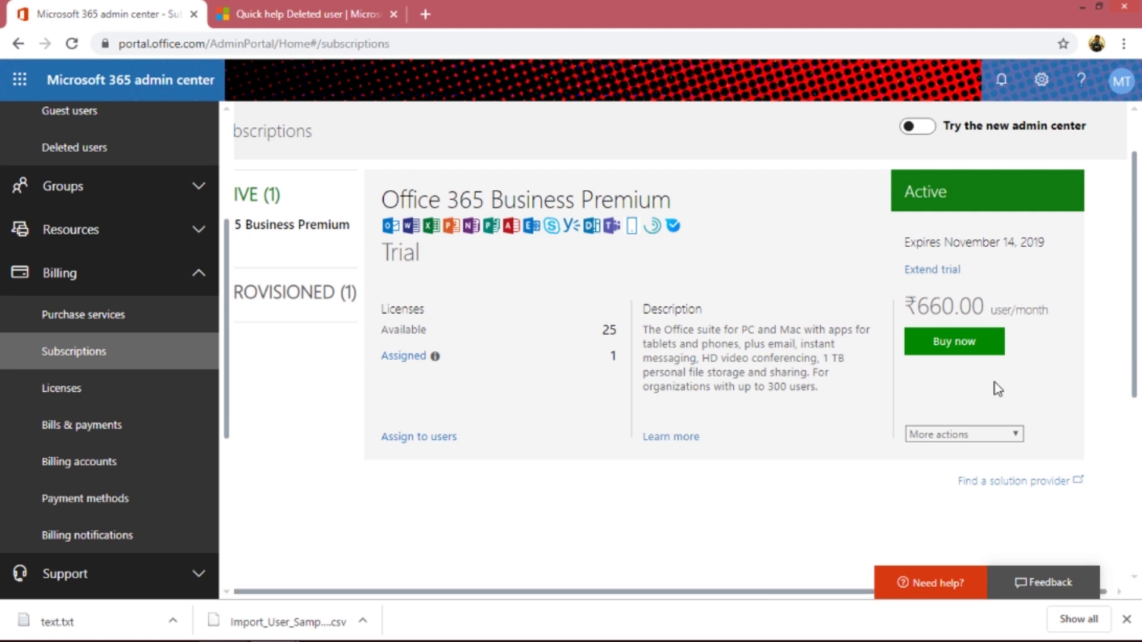
- Check the subscription's extra actions, then go back to the Deleted user article
click(968, 440)
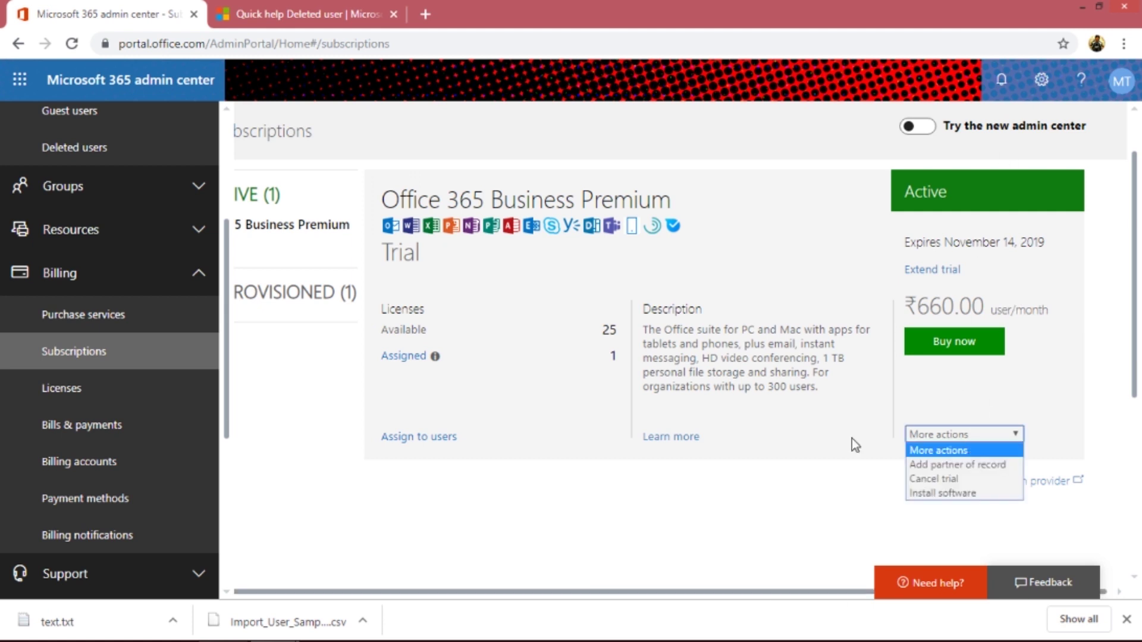
click(716, 484)
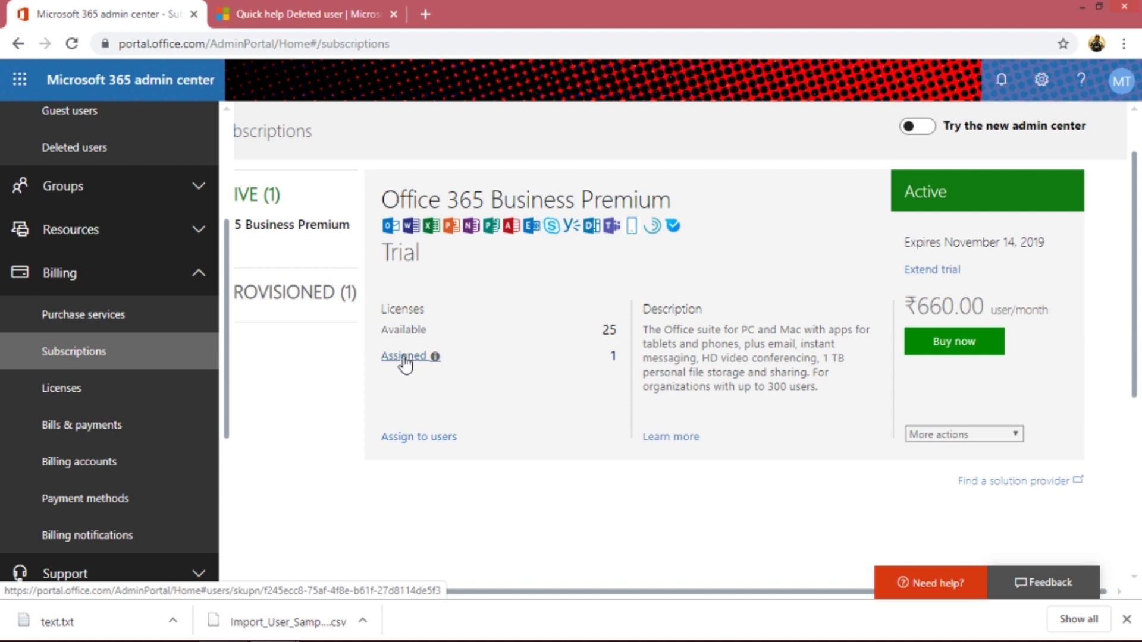
click(327, 232)
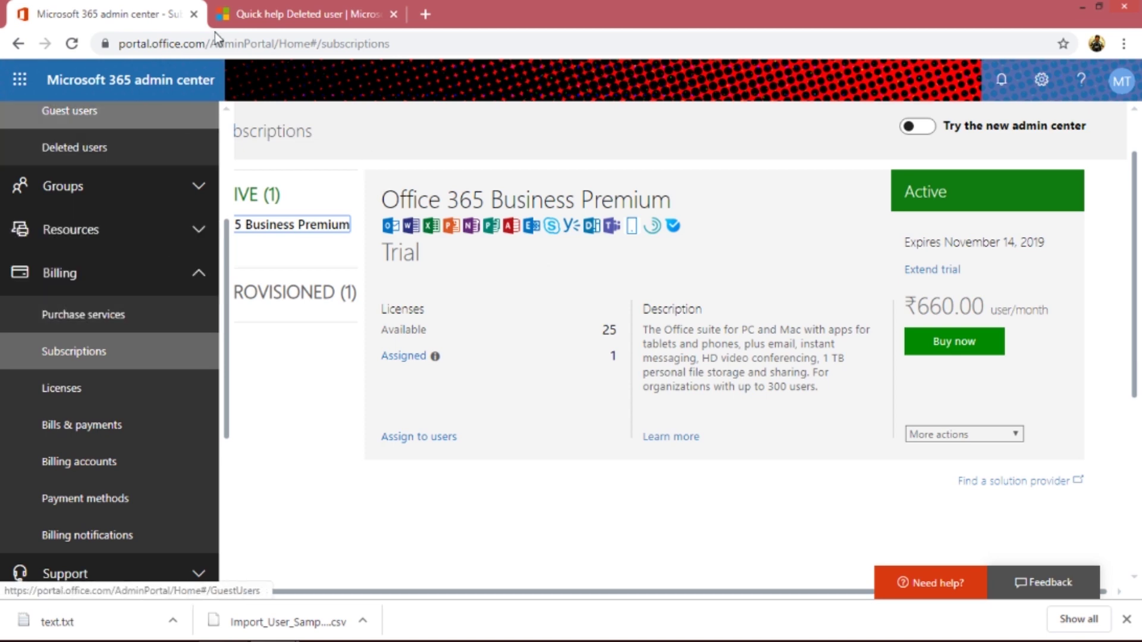
click(247, 13)
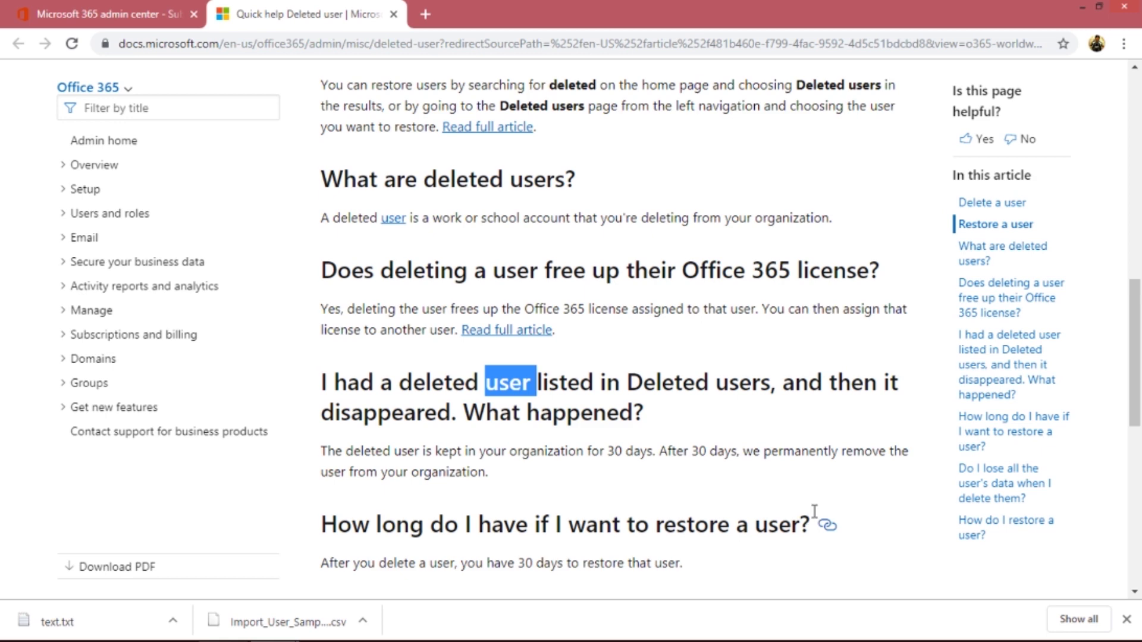
- Read the 'How do I restore a user?' section of the Deleted user article, then return to the admin center
double_click(692, 524)
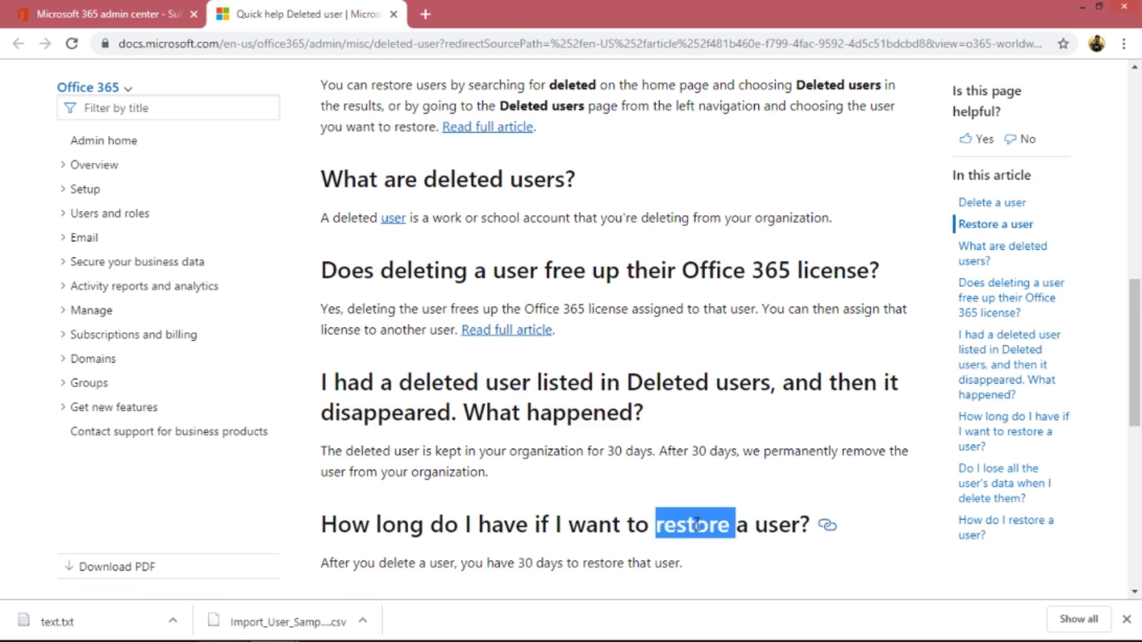
drag(1133, 357, 1128, 485)
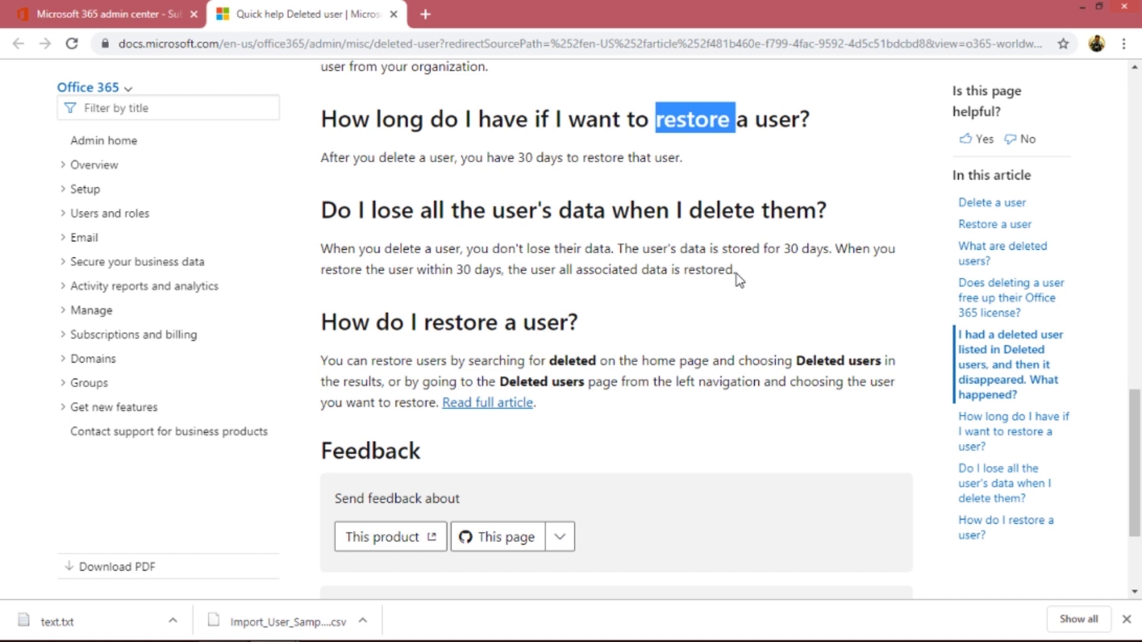
double_click(501, 322)
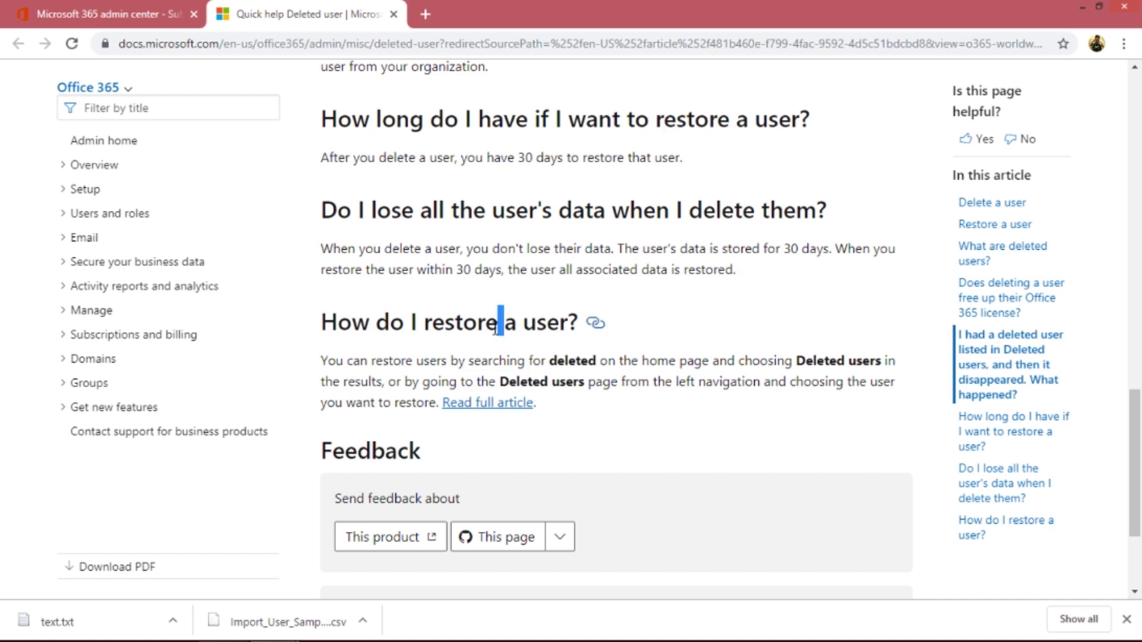
click(77, 9)
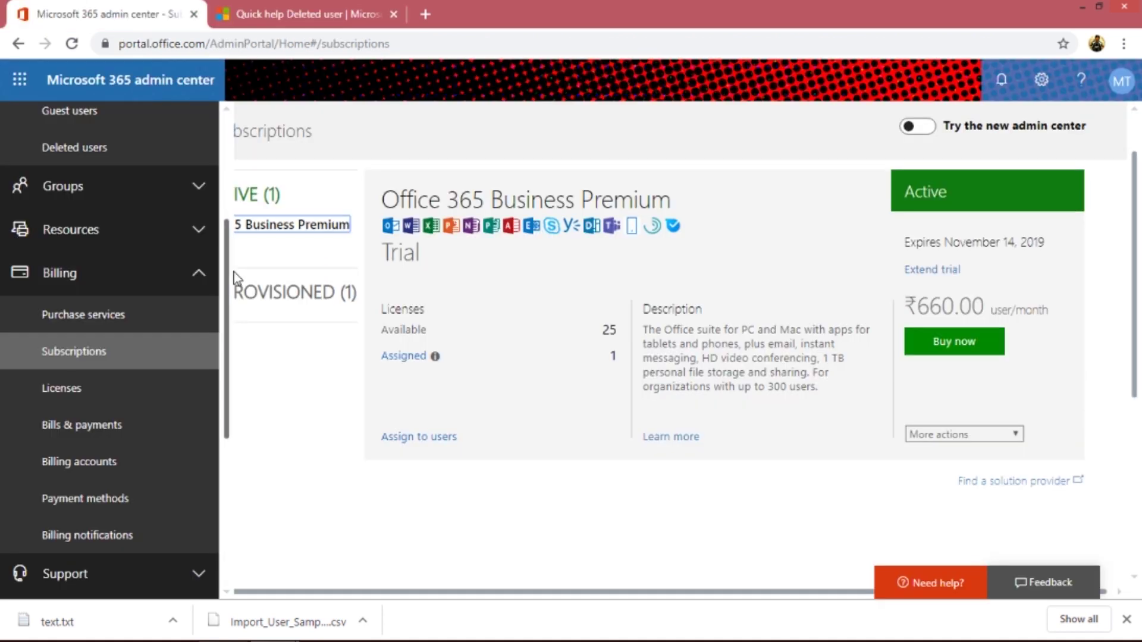
- Collapse the Users section in the left navigation, leaving the Subscriptions page displayed
scroll(211, 209, up, 4)
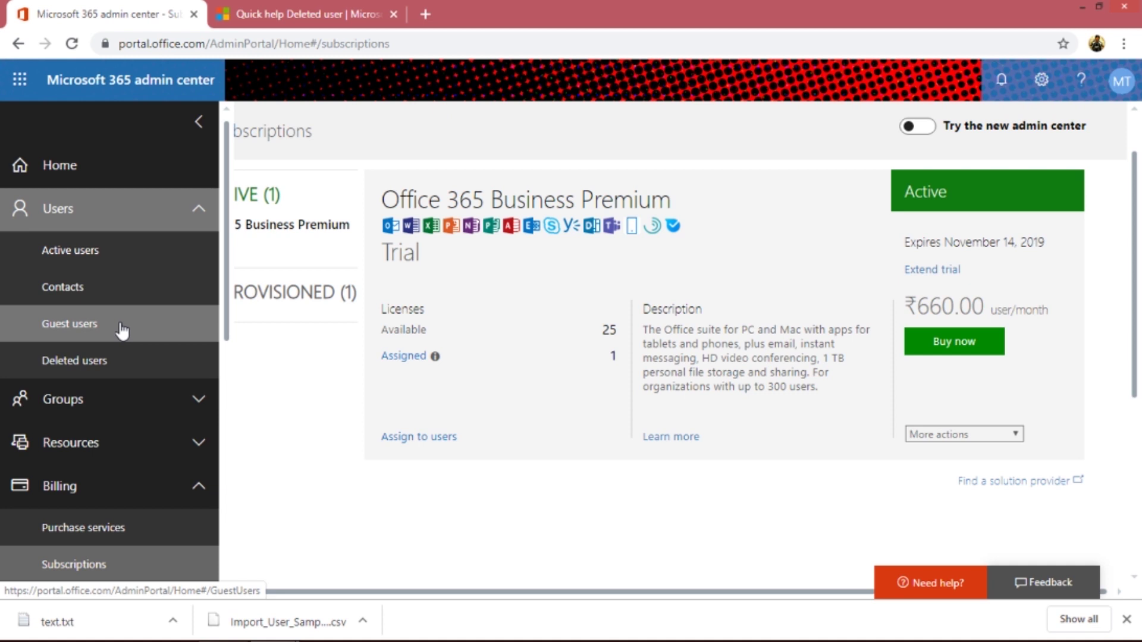
click(197, 221)
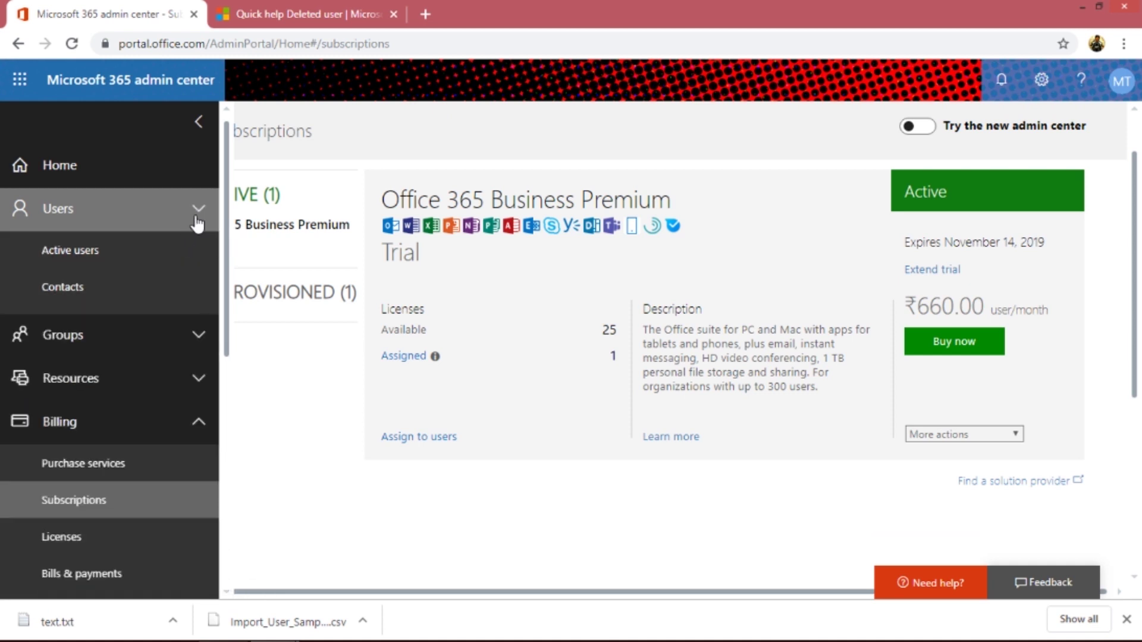